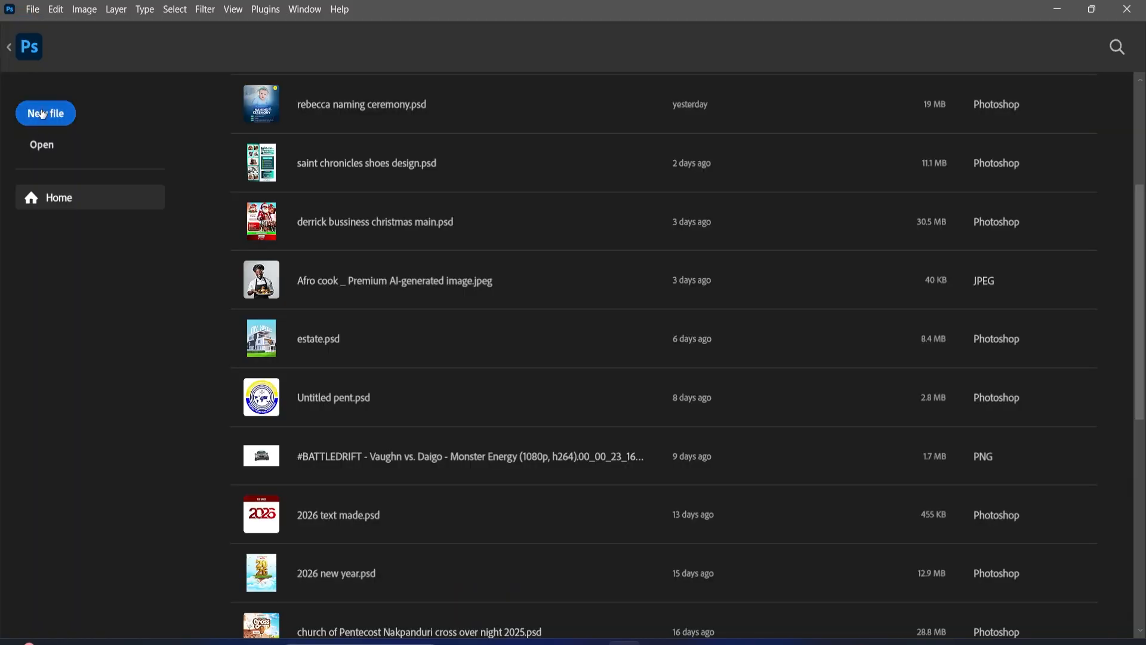
Create a new document named "naming ceremony", 1080 x 1080 pixels at 300 pixels/inch, RGB Color, with a white background.
{"action": "left_click", "coordinate": [41, 113]}
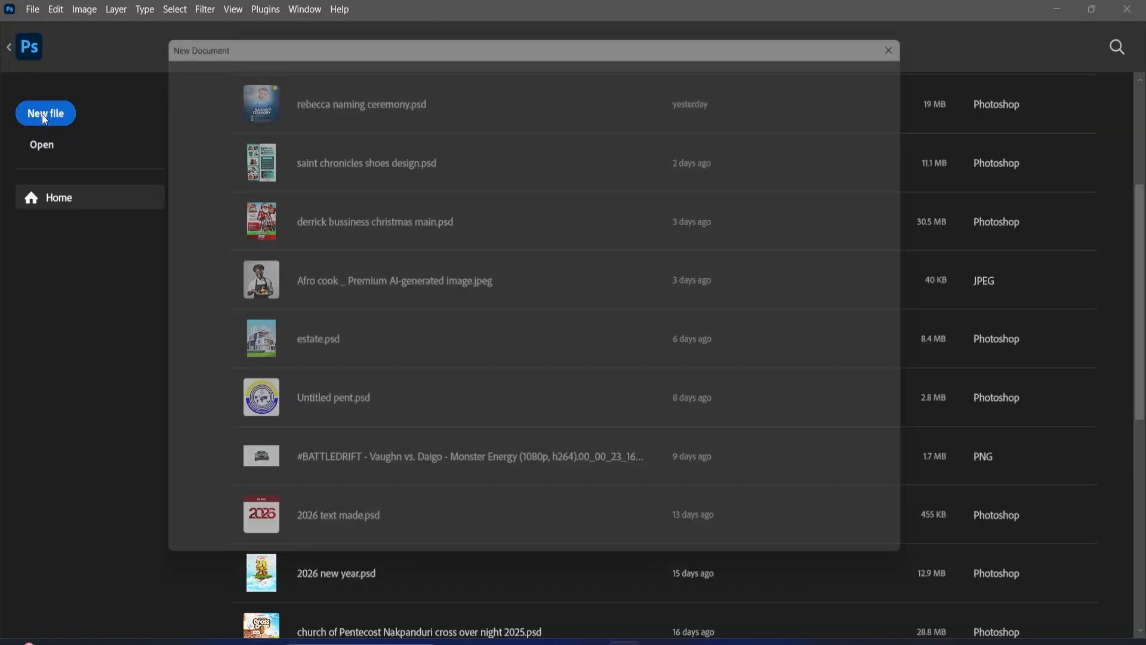
{"action": "left_click", "coordinate": [729, 122]}
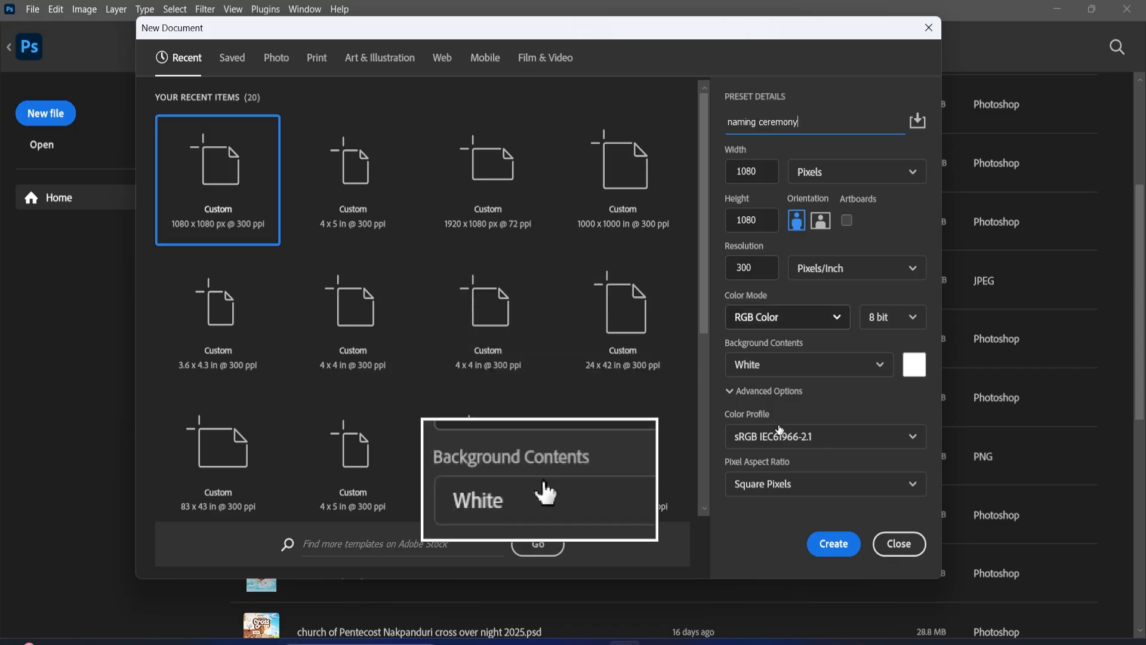
{"action": "left_click", "coordinate": [825, 545]}
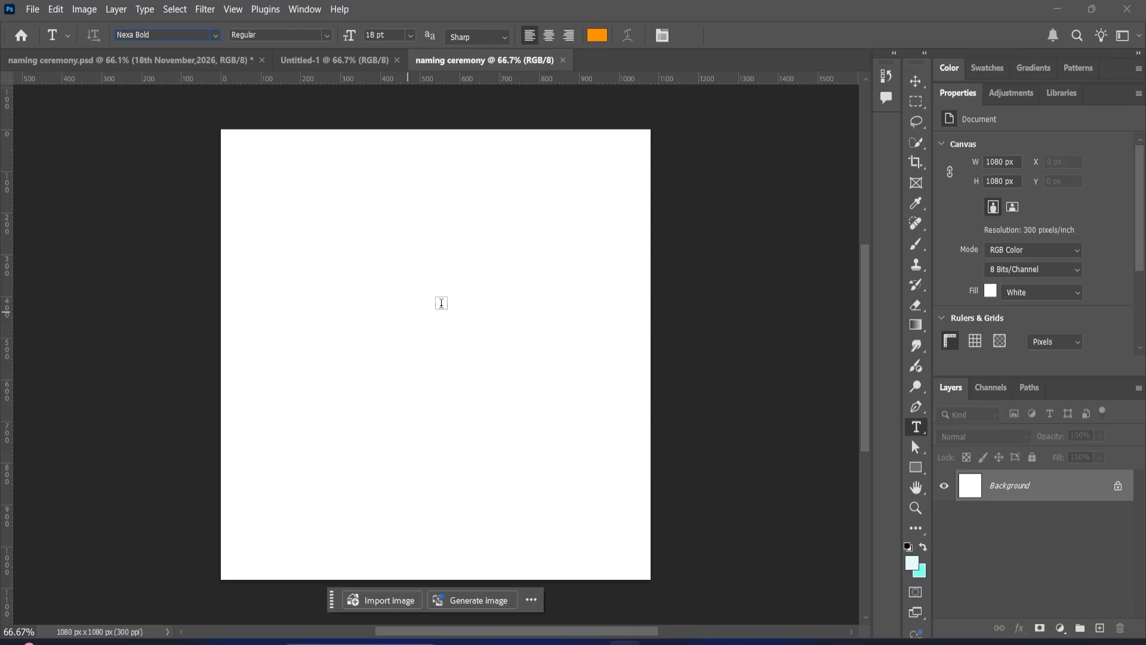
Place the photorealistic-style-clouds (1) image from the Pictures folder as an embedded object.
{"action": "left_click", "coordinate": [32, 9]}
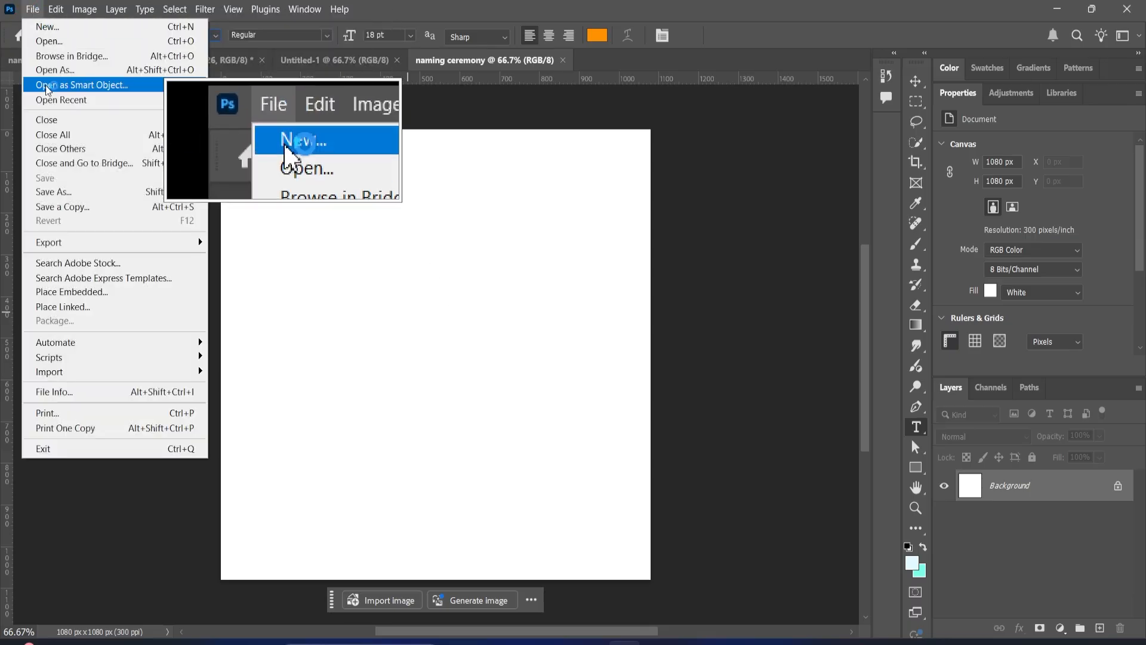
{"action": "left_click", "coordinate": [64, 293]}
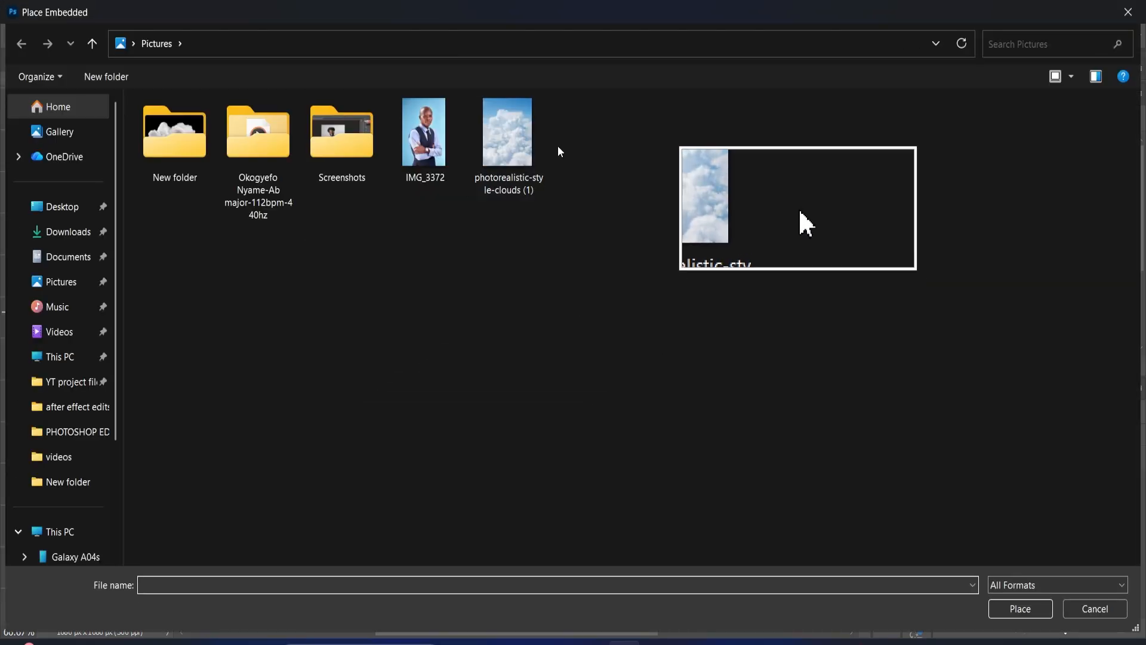
{"action": "left_click", "coordinate": [503, 151]}
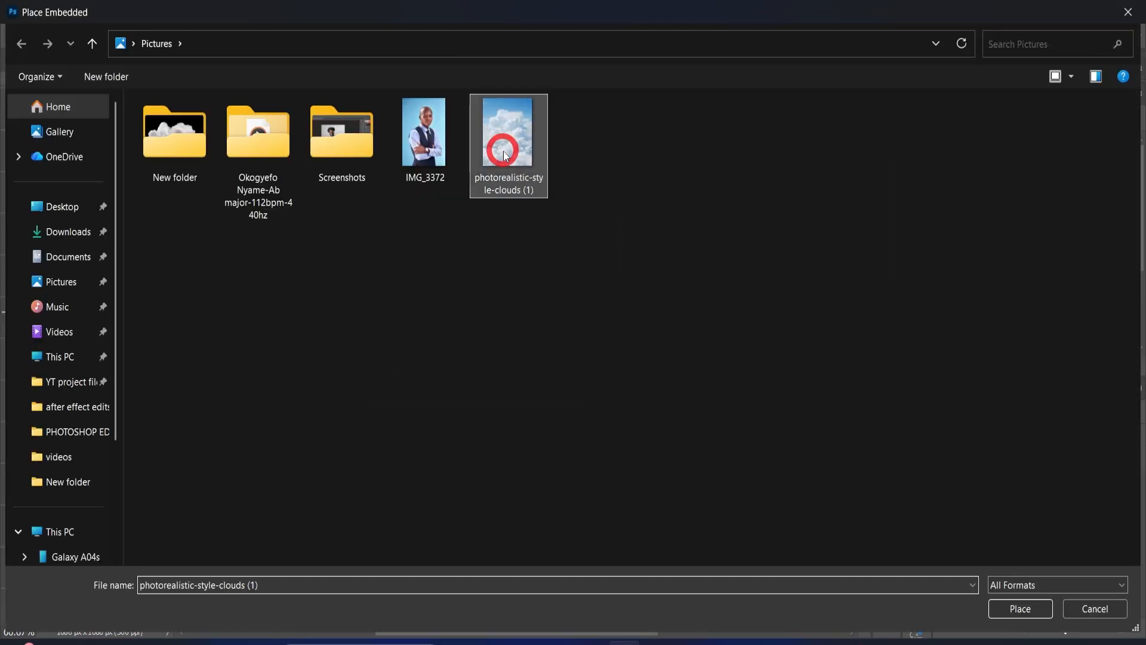
{"action": "left_click", "coordinate": [1016, 611]}
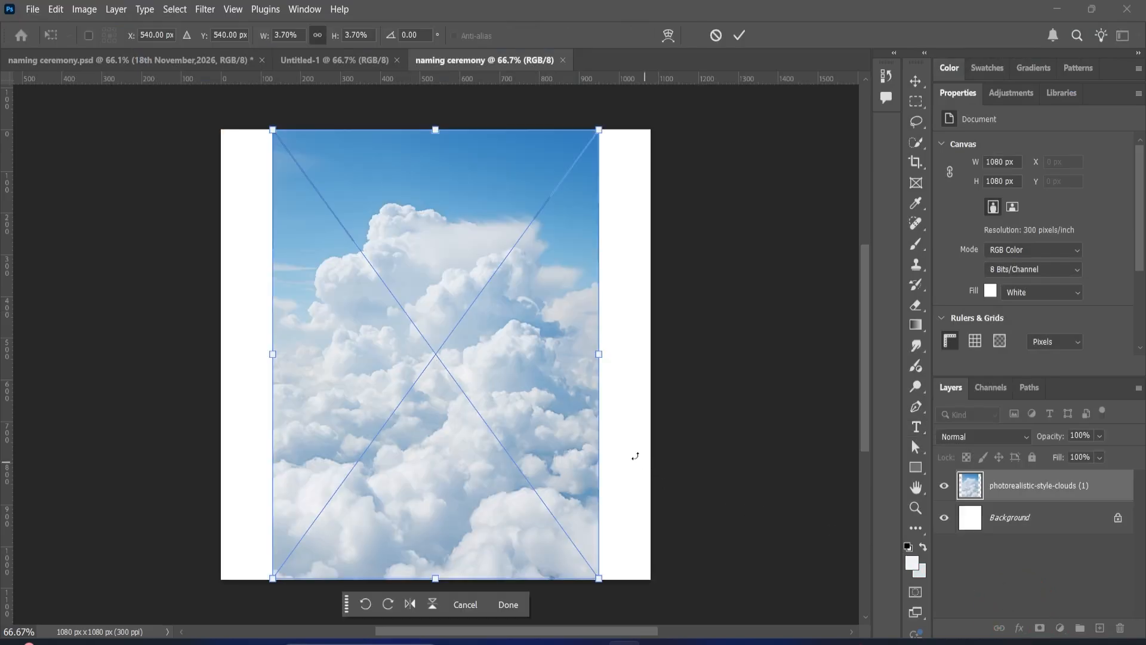
Scale the placed clouds image proportionally from its centre to span the full canvas width, and commit the transform.
{"action": "left_click_drag", "start_coordinate": [599, 356], "coordinate": [649, 355]}
{"action": "left_click_drag", "start_coordinate": [262, 358], "coordinate": [213, 358]}
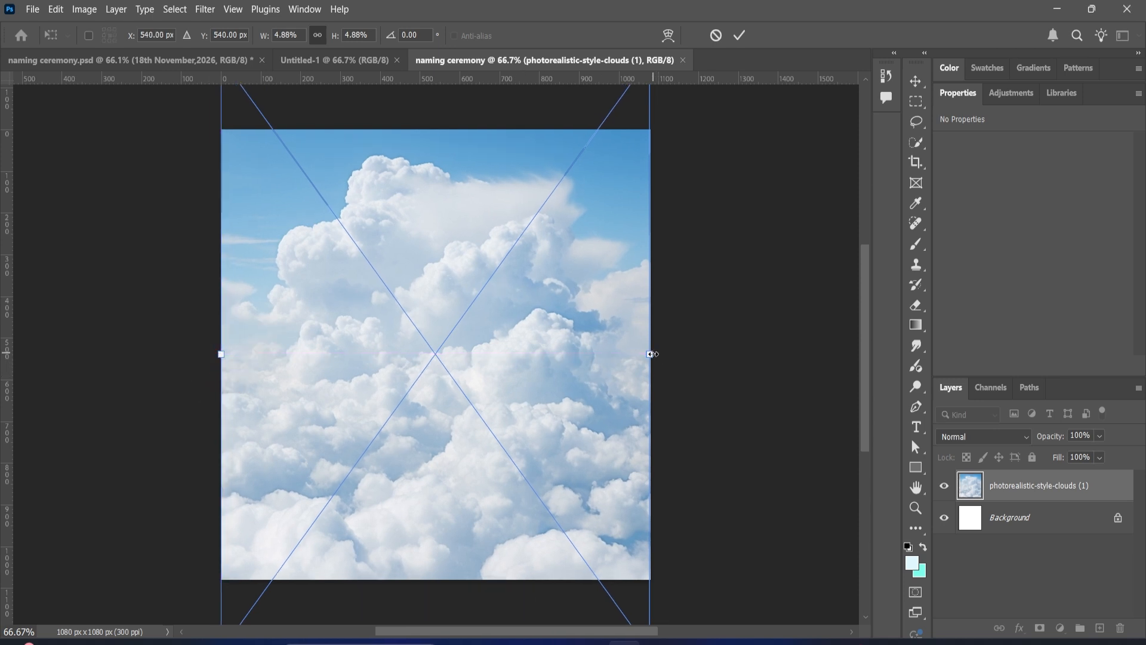
{"action": "left_click", "coordinate": [740, 36]}
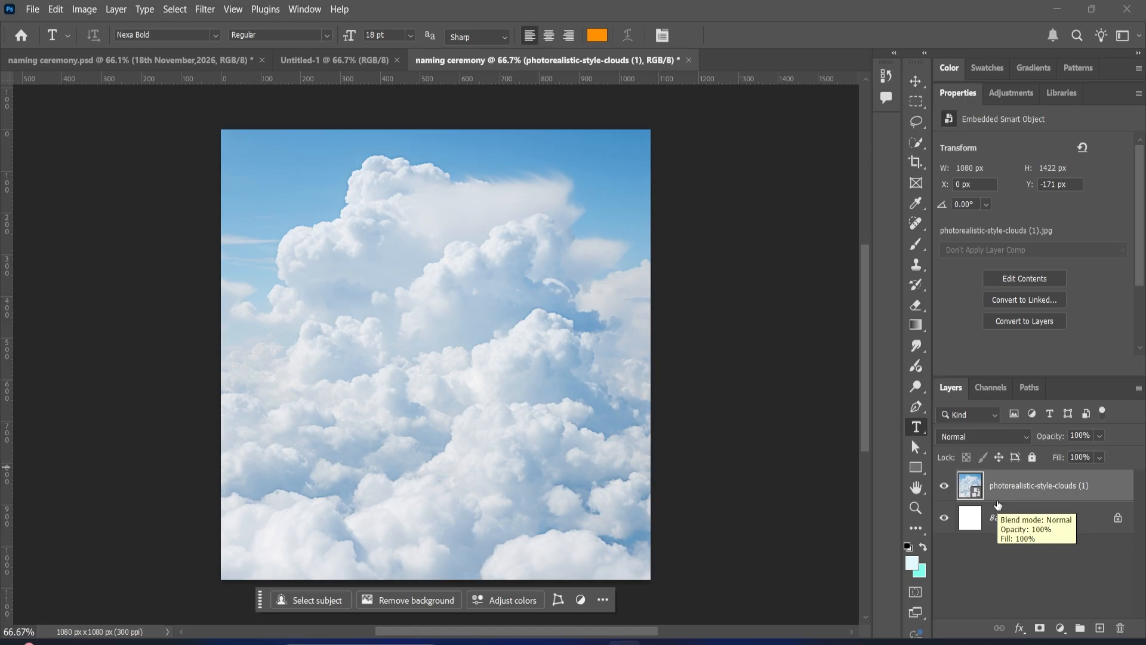
Add a Curves adjustment above the clouds and shift the Blue channel's white point slightly inward to strengthen the blue.
{"action": "left_click", "coordinate": [1027, 101]}
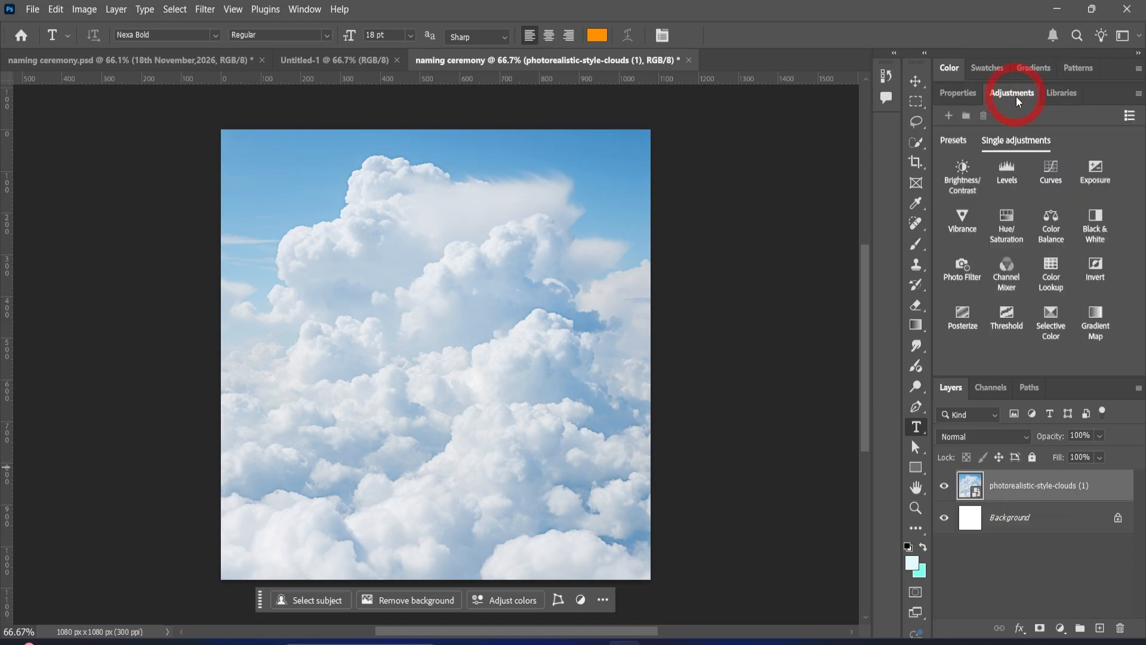
{"action": "left_click", "coordinate": [1050, 175]}
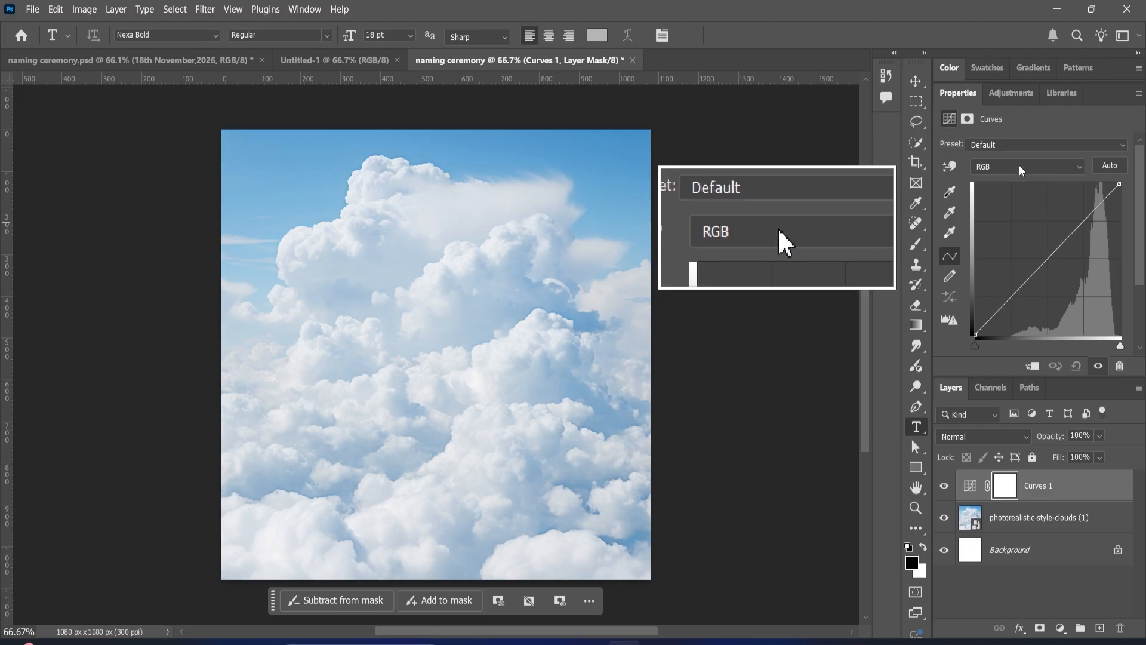
{"action": "left_click", "coordinate": [1017, 169]}
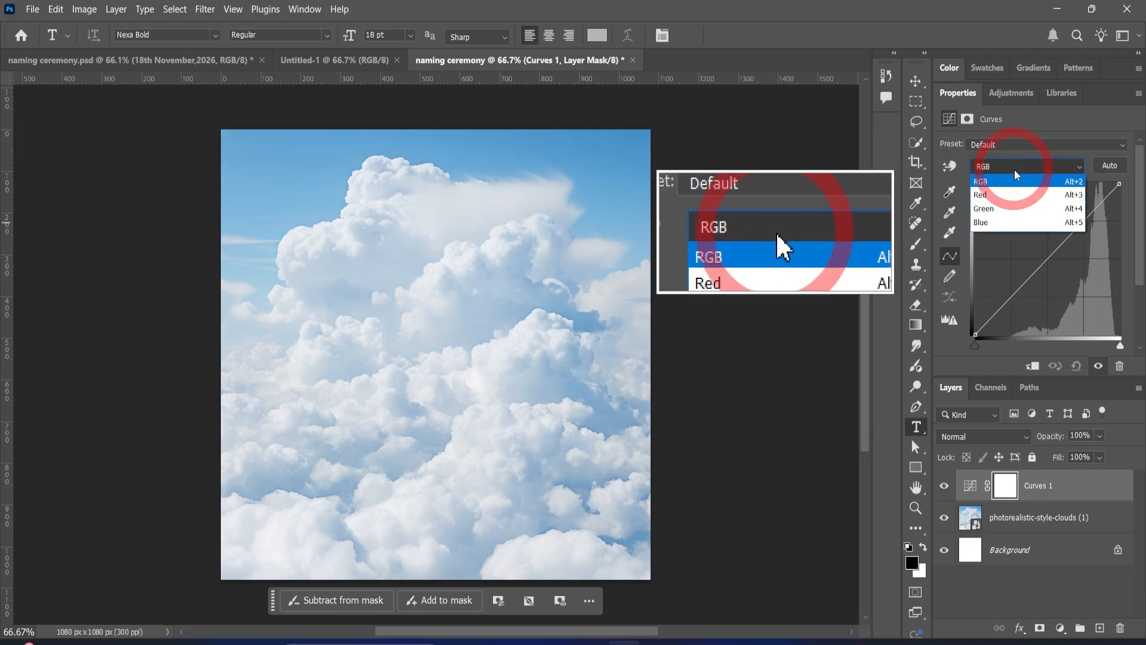
{"action": "left_click", "coordinate": [1018, 222]}
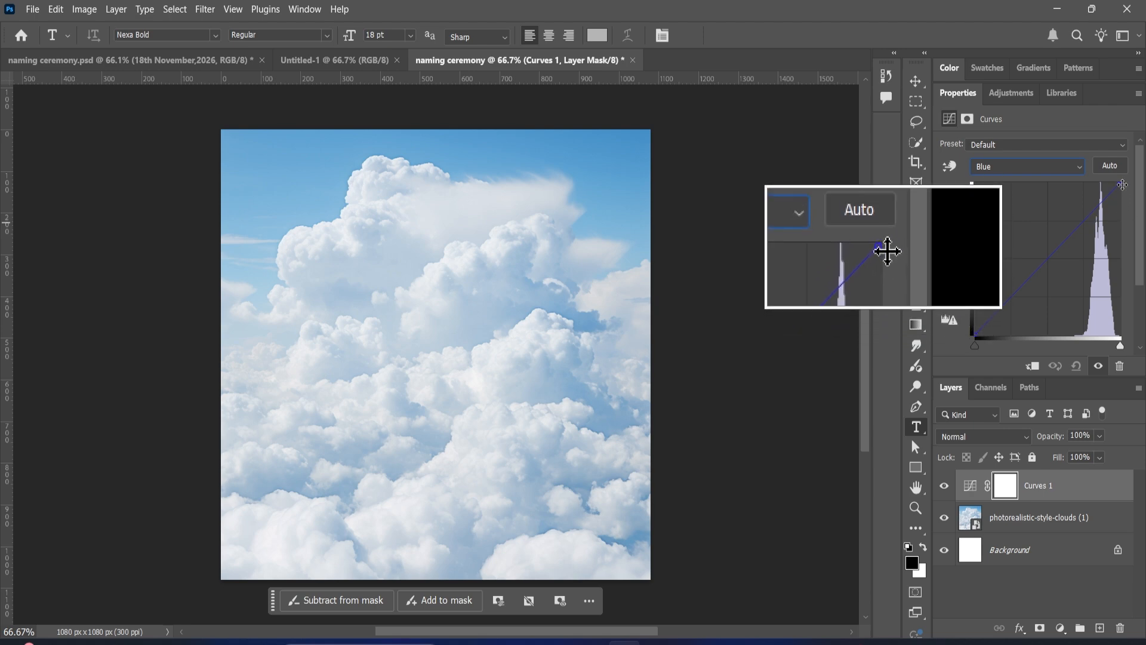
{"action": "left_click_drag", "start_coordinate": [1123, 184], "coordinate": [1114, 182]}
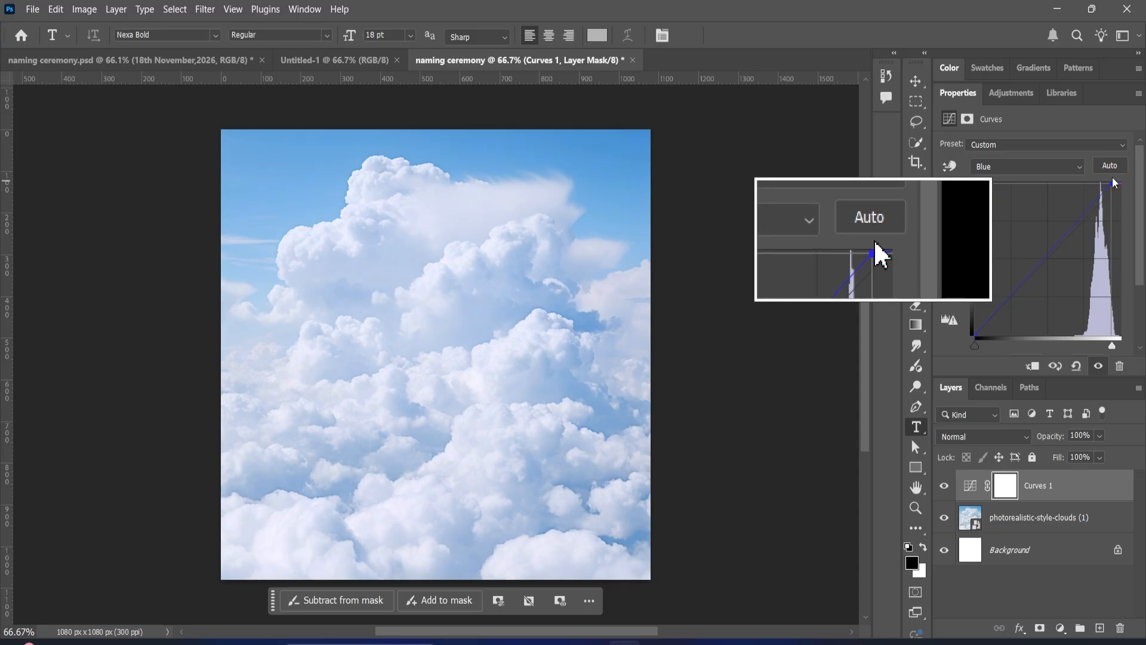
{"action": "left_click", "coordinate": [945, 487]}
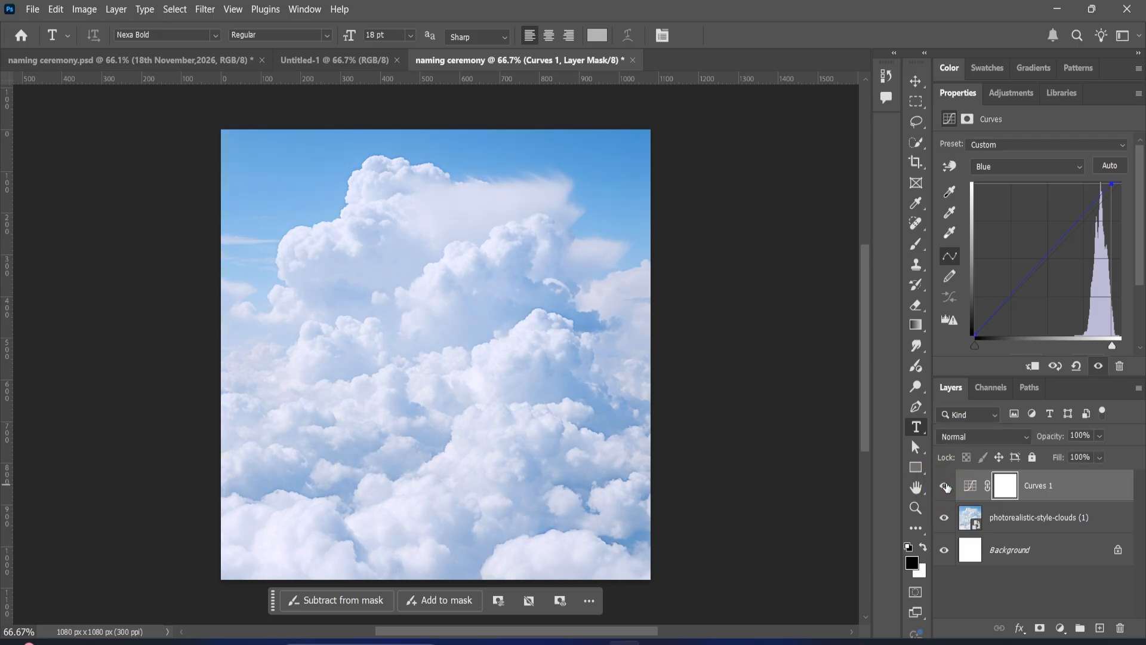
{"action": "left_click", "coordinate": [945, 488]}
Add a layer mask to the photorealistic-style-clouds (1) layer.
{"action": "left_click", "coordinate": [1013, 524]}
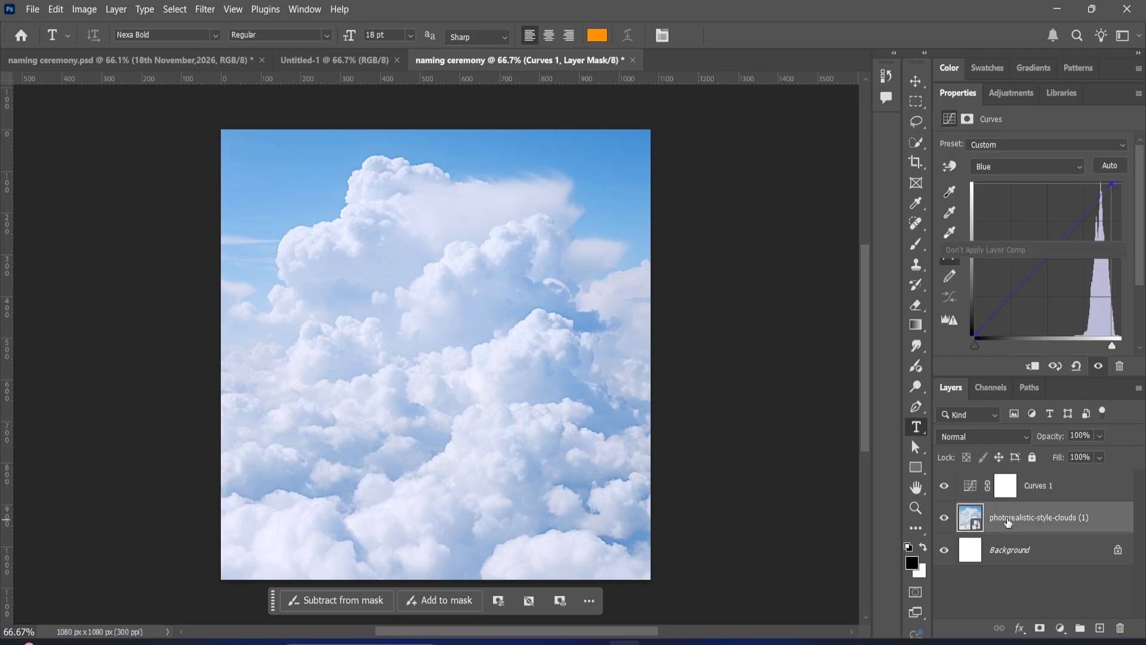
{"action": "left_click", "coordinate": [946, 519]}
{"action": "left_click", "coordinate": [946, 519]}
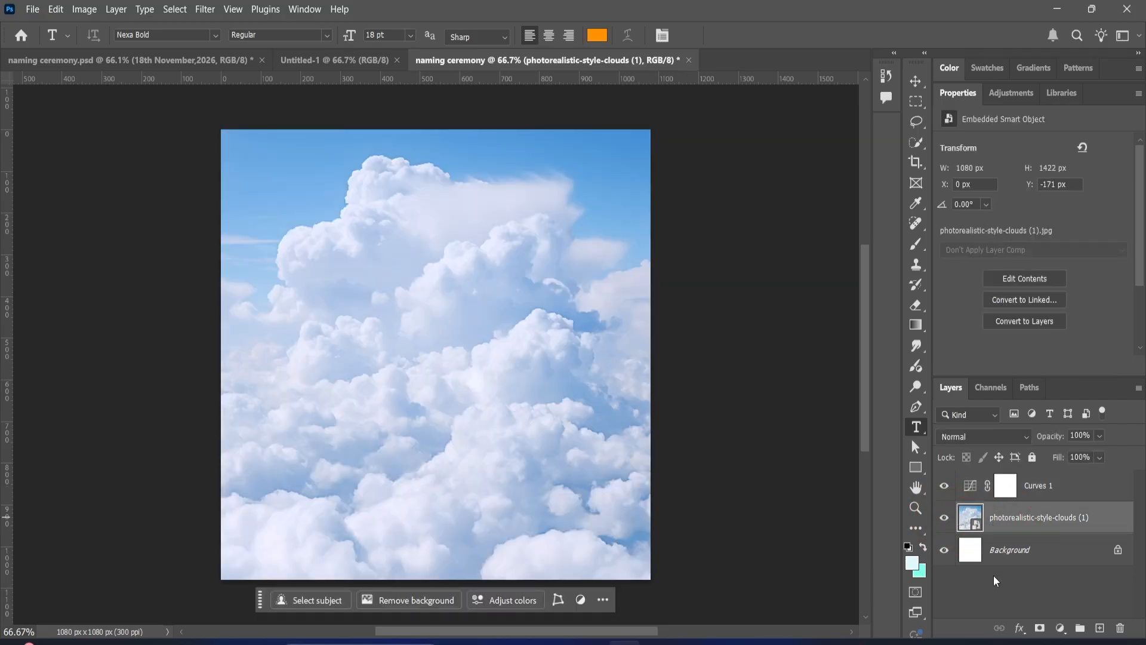
{"action": "left_click", "coordinate": [1040, 628]}
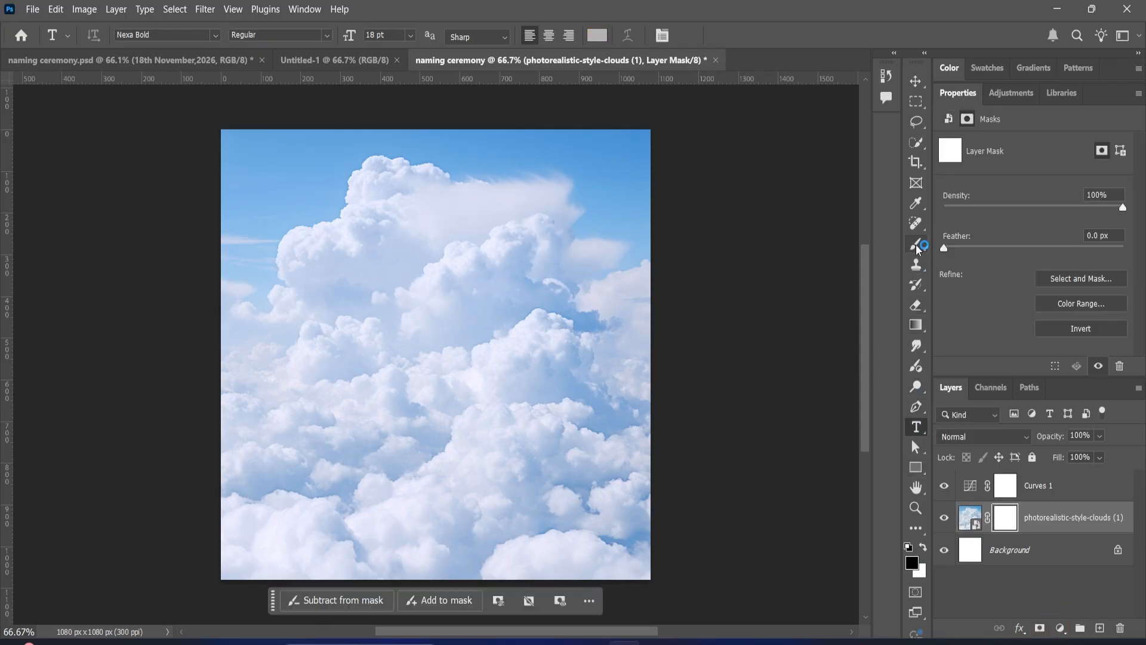
Switch to the Brush tool with the Soft Round tip at 0% hardness and set its size to 700 px.
{"action": "left_click", "coordinate": [916, 245]}
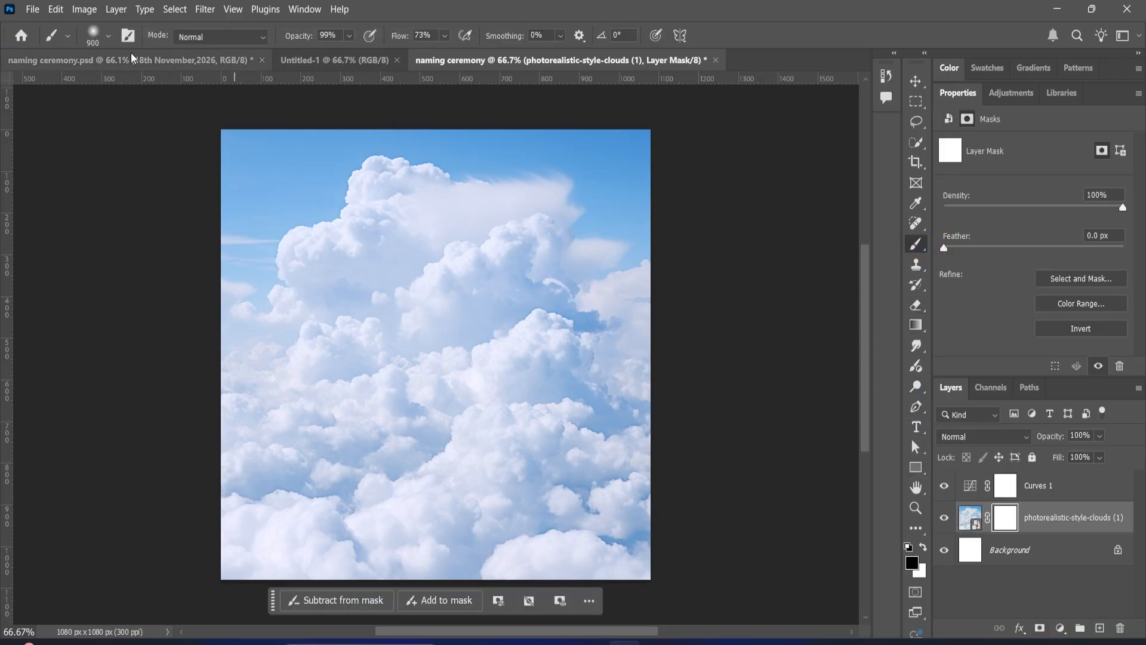
{"action": "left_click", "coordinate": [108, 35]}
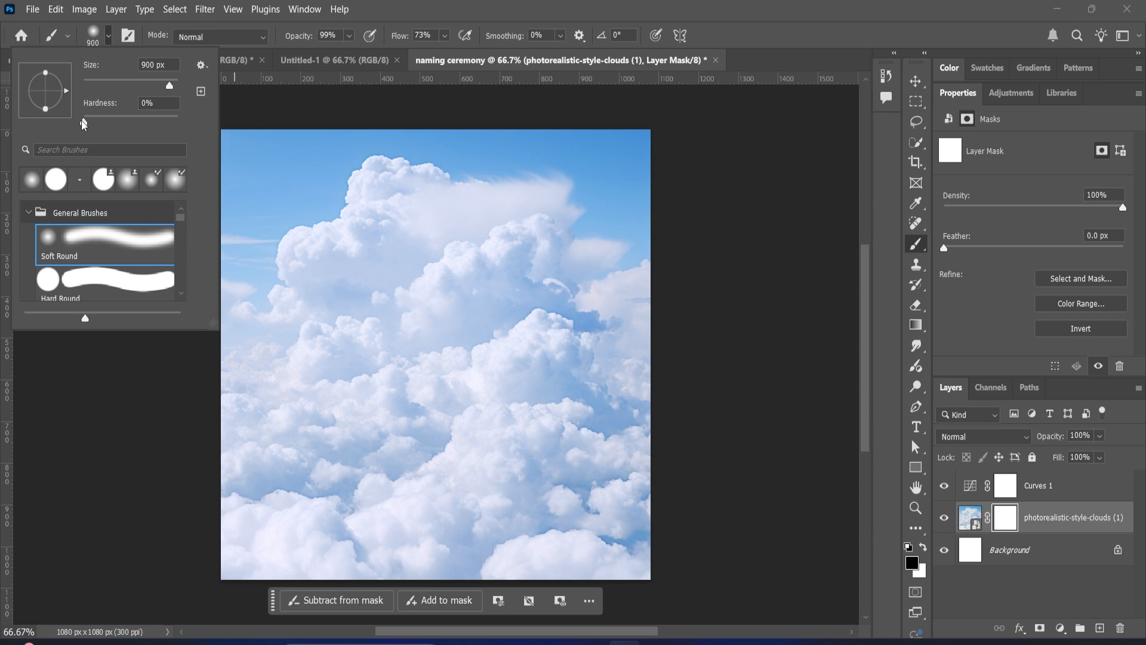
{"action": "left_click", "coordinate": [484, 6]}
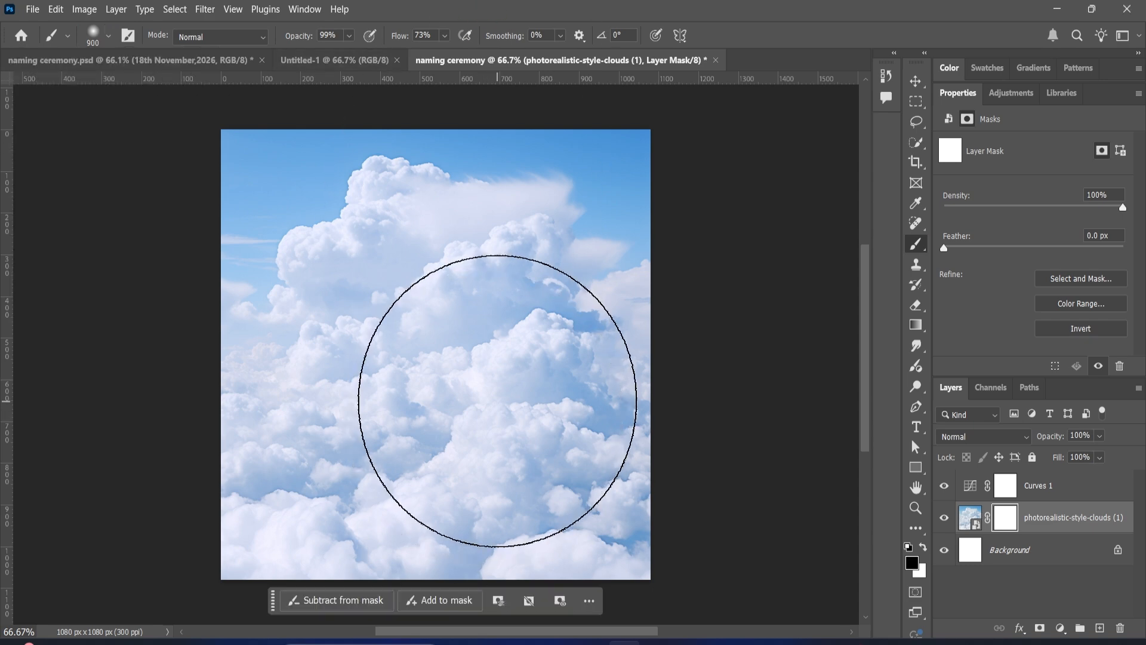
{"action": "key", "text": "bracketleft"}
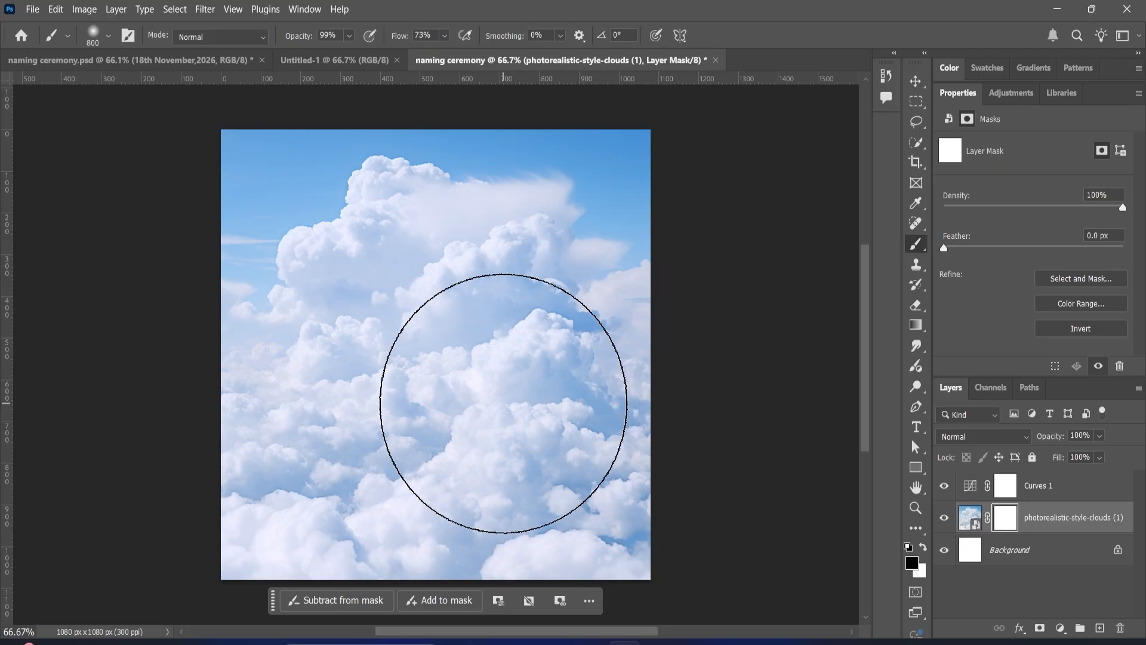
{"action": "key", "text": "bracketleft"}
{"action": "key", "text": "bracketleft"}
{"action": "key", "text": "bracketright"}
{"action": "key", "text": "bracketright"}
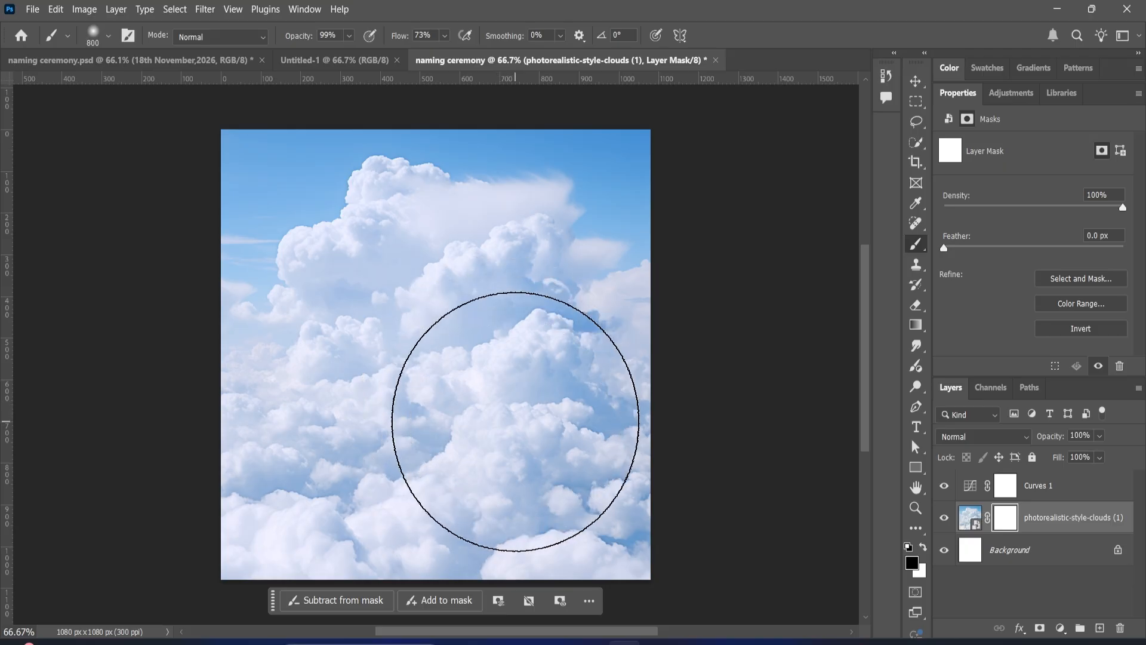
{"action": "key", "text": "bracketright"}
{"action": "key", "text": "bracketleft"}
{"action": "key", "text": "bracketleft"}
{"action": "key", "text": "bracketright"}
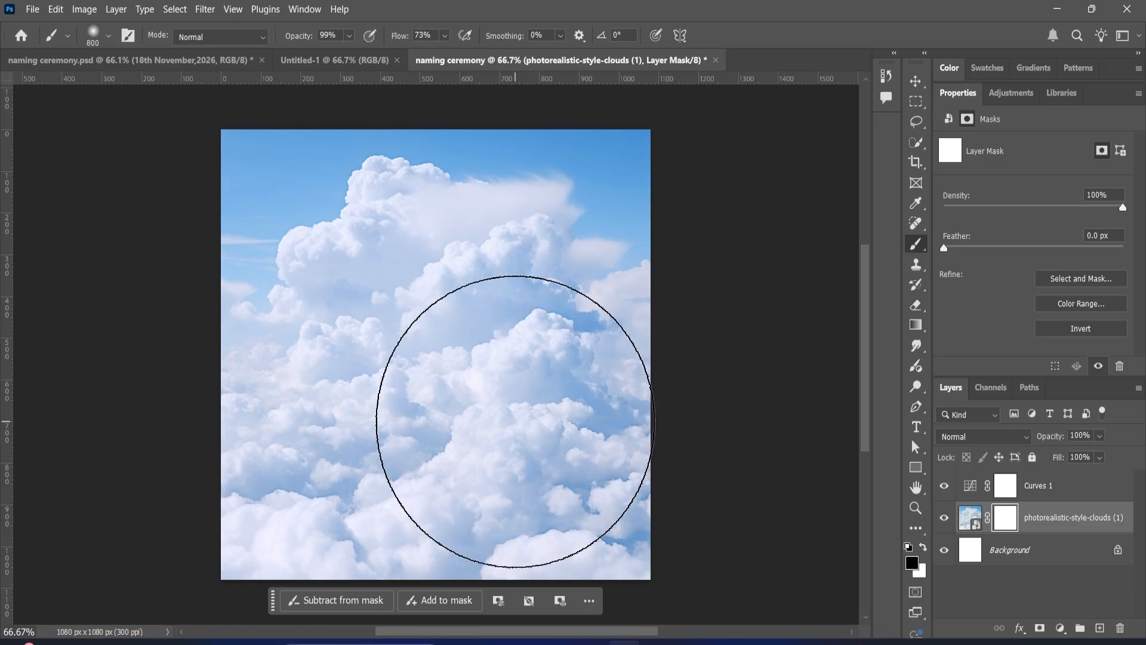
{"action": "key", "text": "bracketleft"}
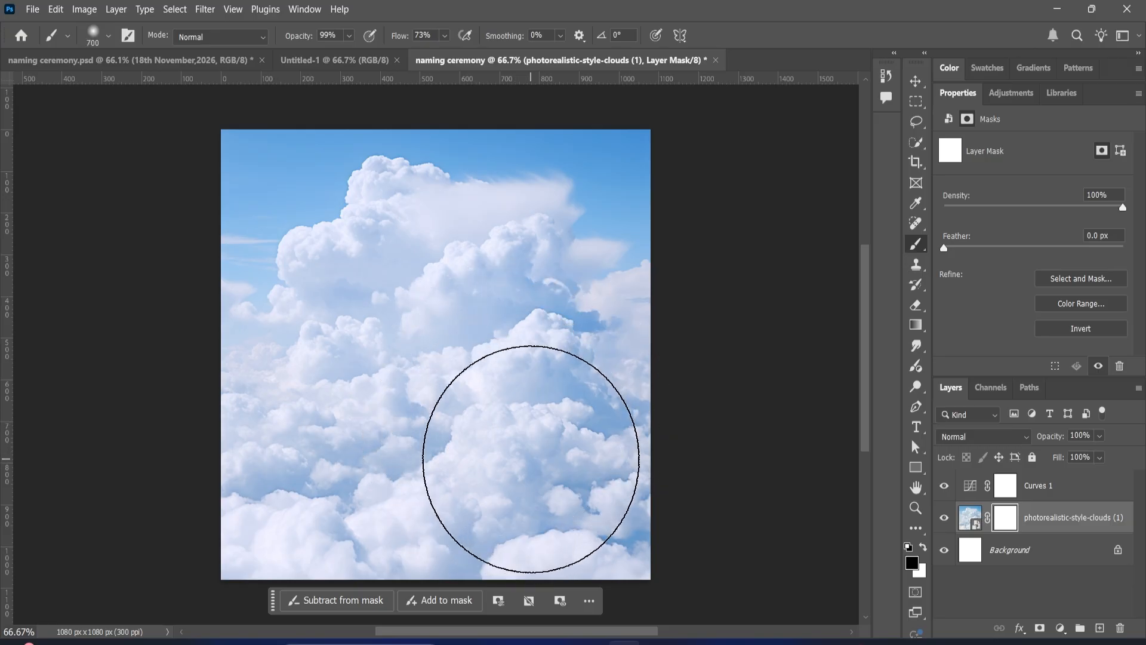
Set the foreground colour to black and paint on the clouds layer's mask to fade the lower half into white.
{"action": "scroll", "coordinate": [531, 459], "scroll_direction": "down", "scroll_amount": 1}
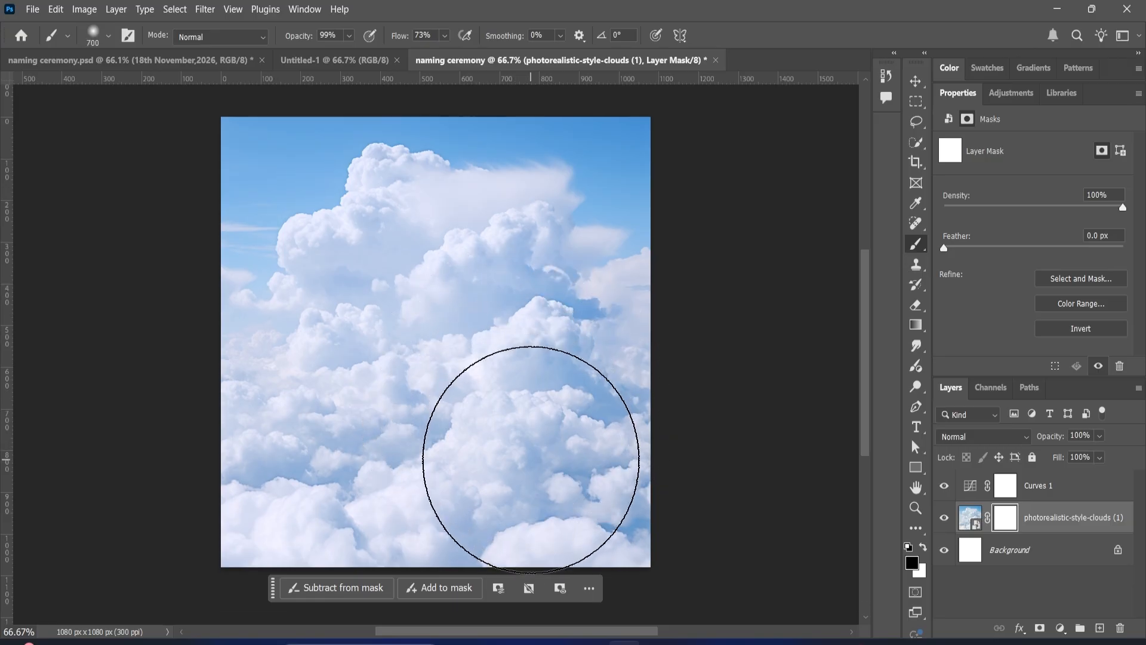
{"action": "left_click", "coordinate": [912, 564]}
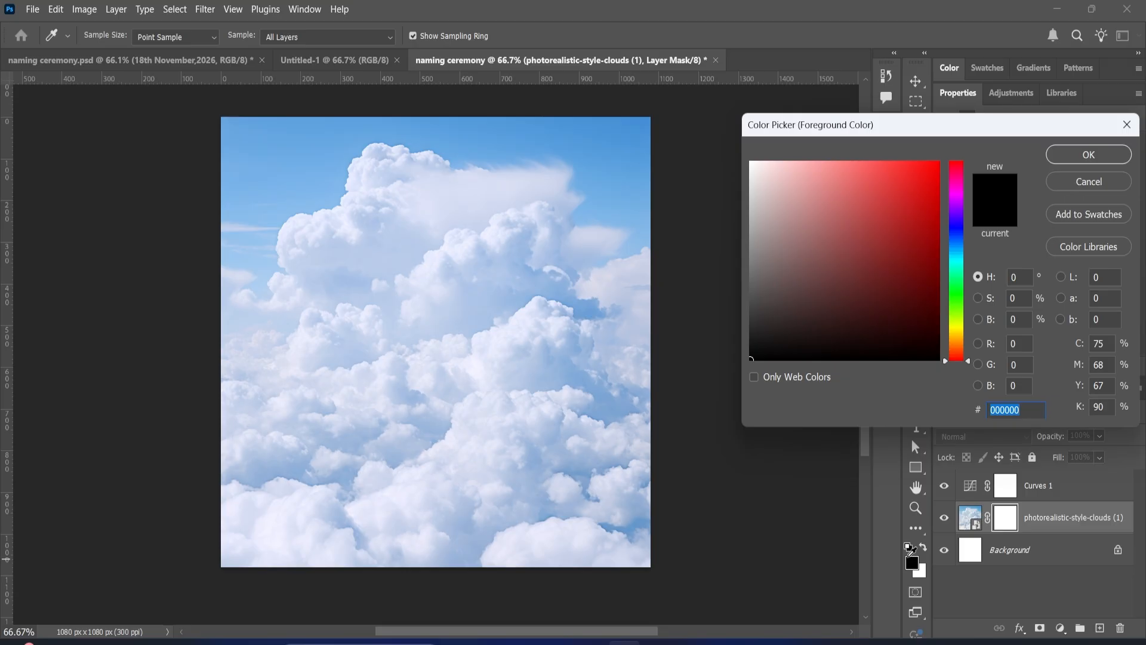
{"action": "left_click_drag", "start_coordinate": [757, 322], "coordinate": [751, 394]}
{"action": "left_click", "coordinate": [1073, 158]}
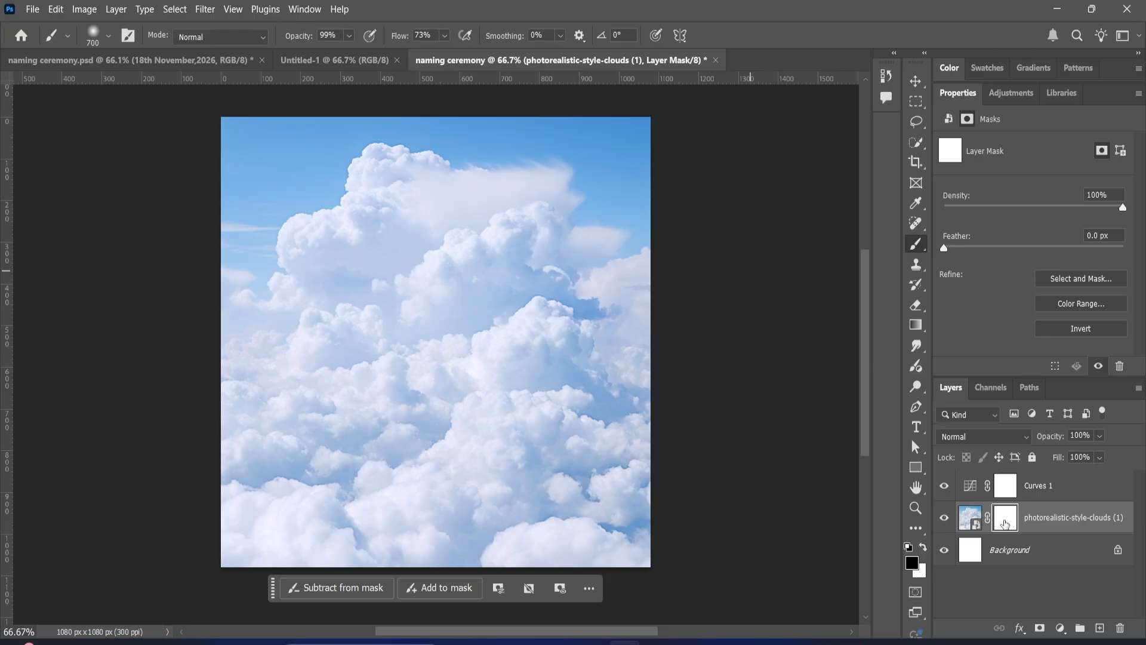
{"action": "mouse_move", "coordinate": [717, 501]}
{"action": "left_mouse_down"}
{"action": "mouse_move", "coordinate": [632, 514]}
{"action": "mouse_move", "coordinate": [203, 526]}
{"action": "left_mouse_up"}
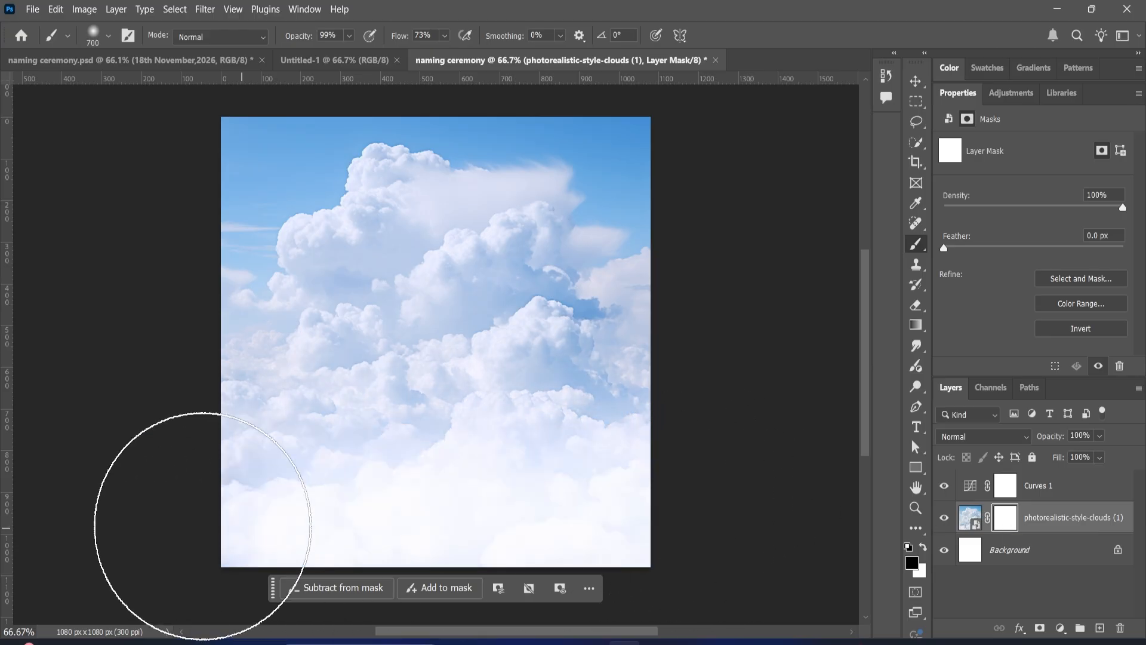
{"action": "left_click_drag", "start_coordinate": [167, 400], "coordinate": [606, 525]}
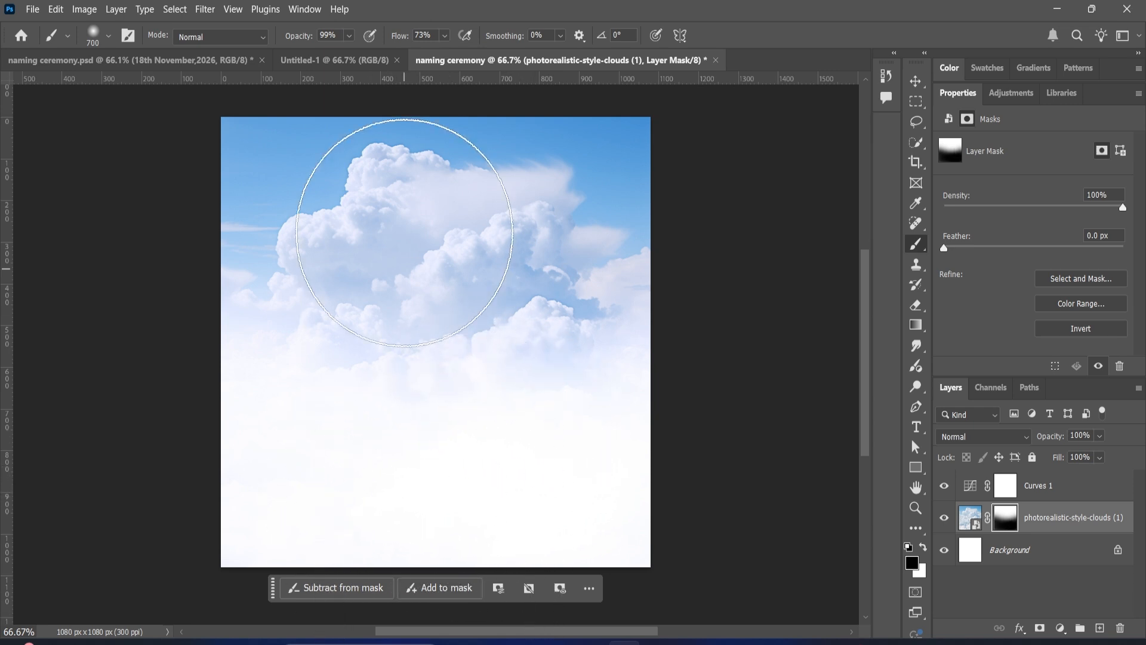
Place the portrait-young-family image from New folder in Pictures as an embedded object.
{"action": "left_click", "coordinate": [917, 83]}
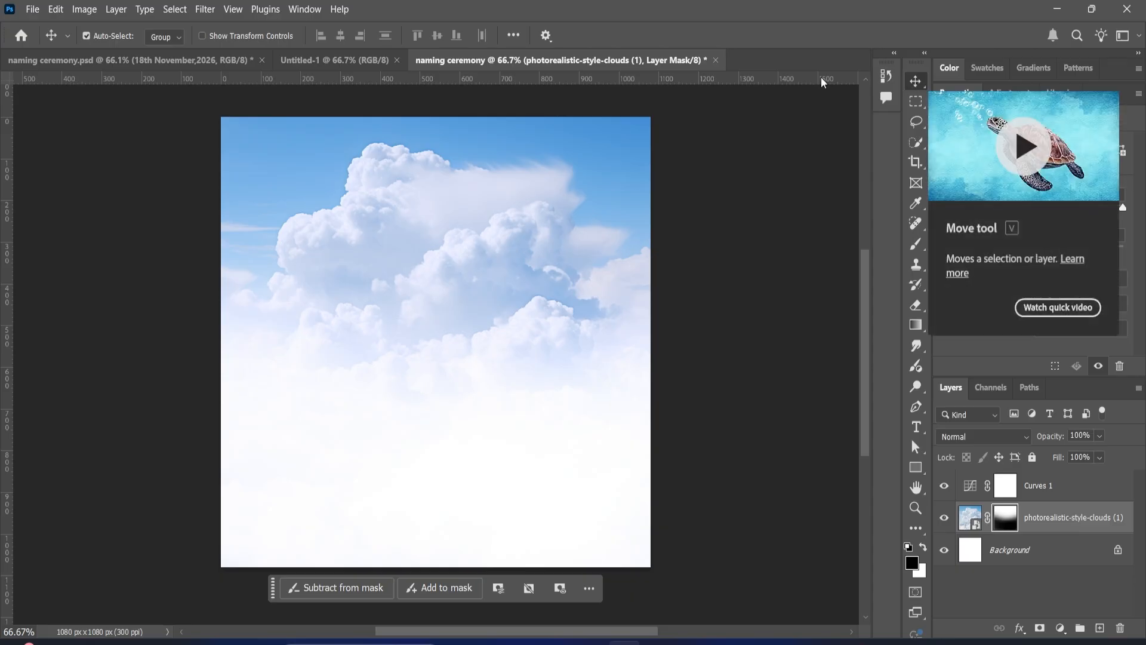
{"action": "left_click", "coordinate": [32, 9]}
{"action": "left_click", "coordinate": [66, 292]}
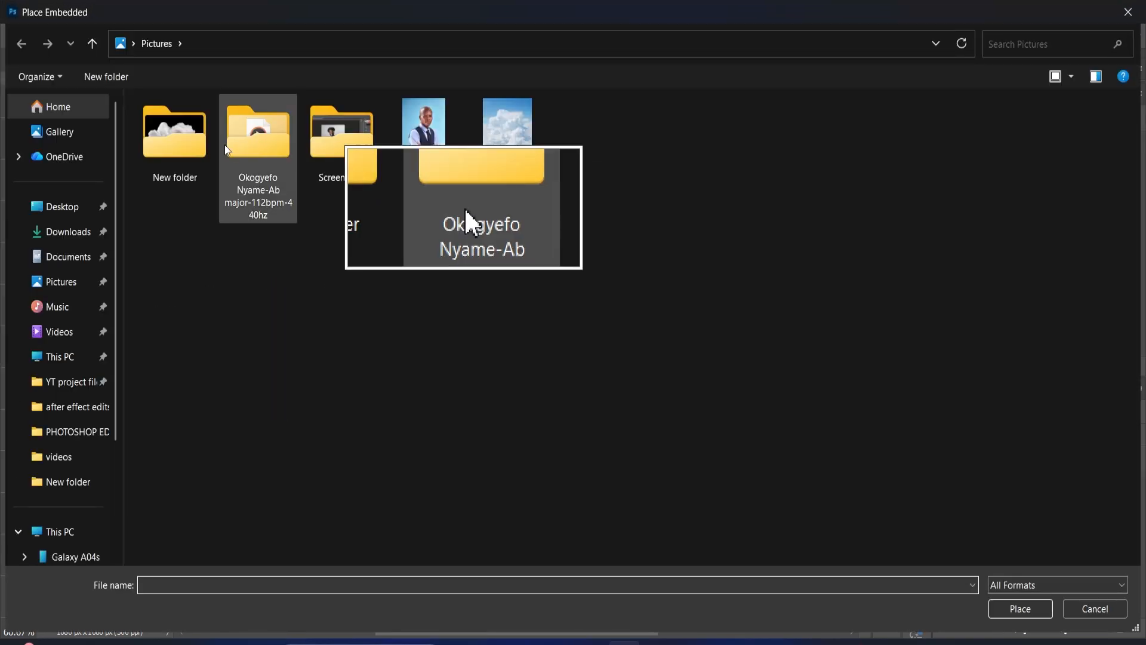
{"action": "double_click", "coordinate": [167, 170]}
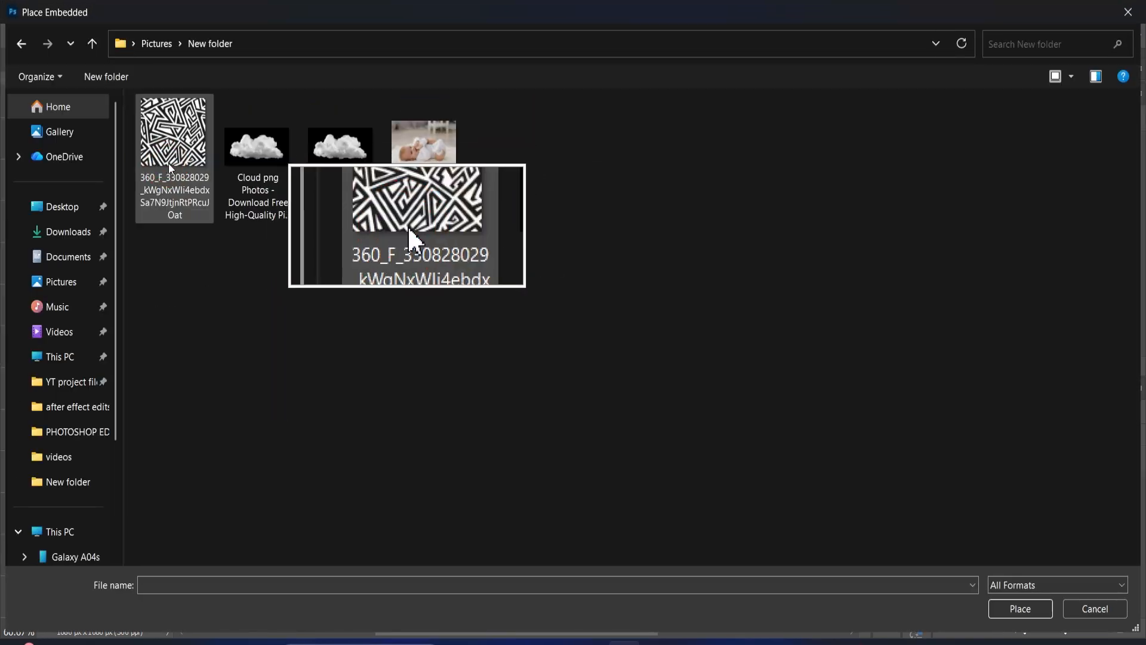
{"action": "left_click", "coordinate": [410, 160]}
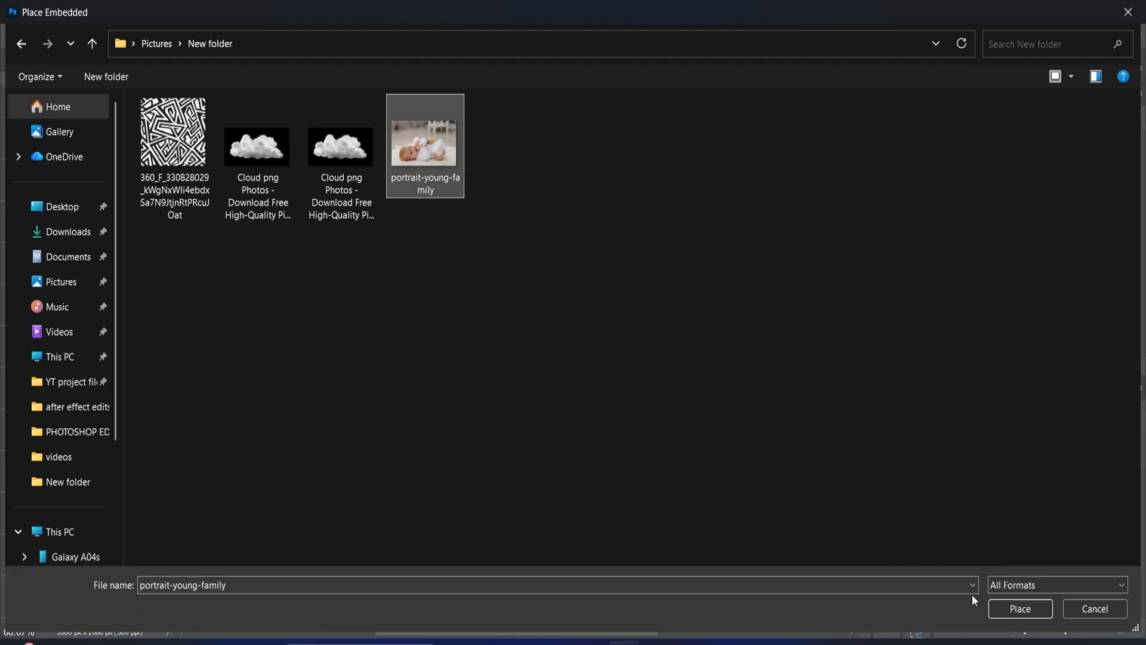
{"action": "left_click", "coordinate": [1021, 609]}
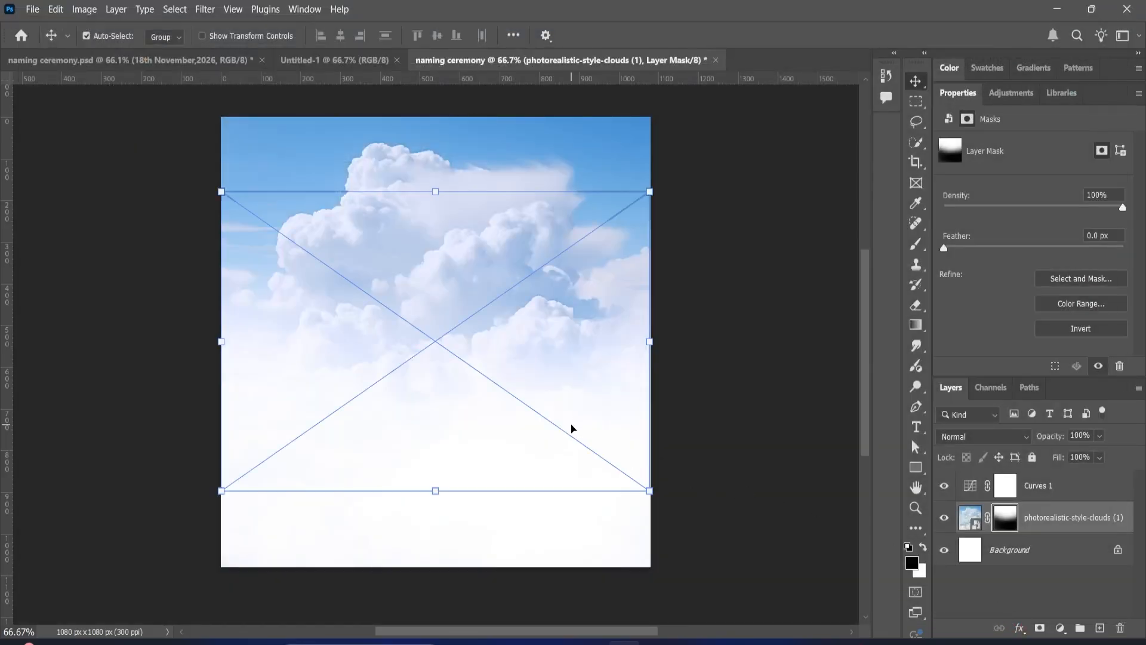
Commit the placed baby photo, move its layer above Curves 1, and convert the smart object to layers while retaining its transforms.
{"action": "left_click", "coordinate": [740, 35]}
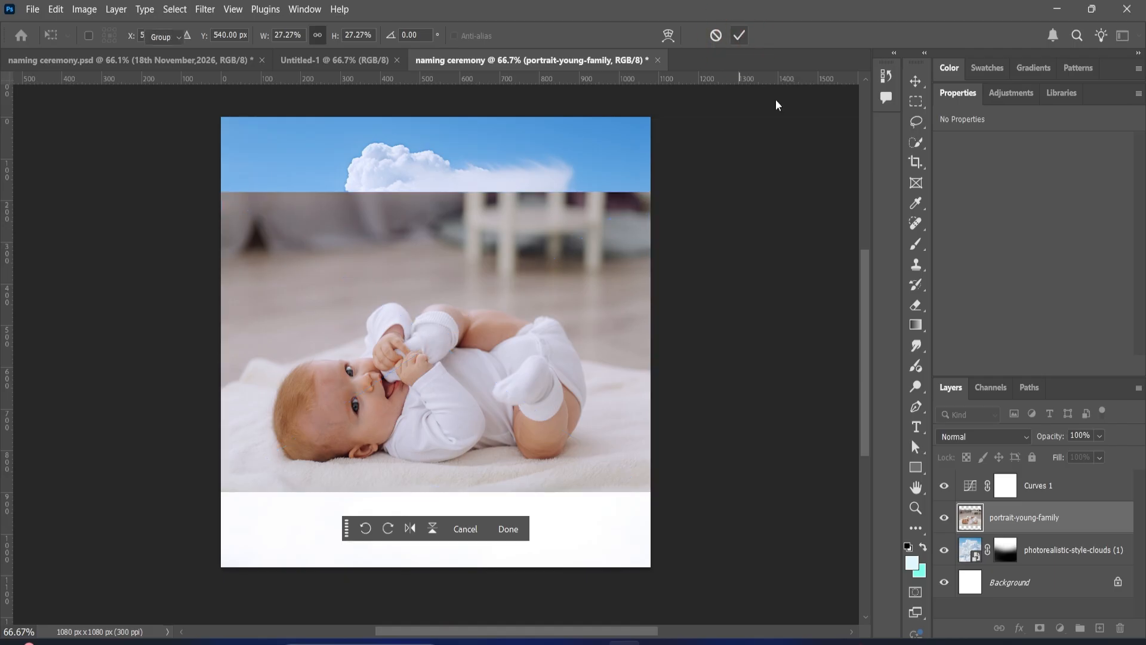
{"action": "left_click_drag", "start_coordinate": [1077, 520], "coordinate": [1073, 482]}
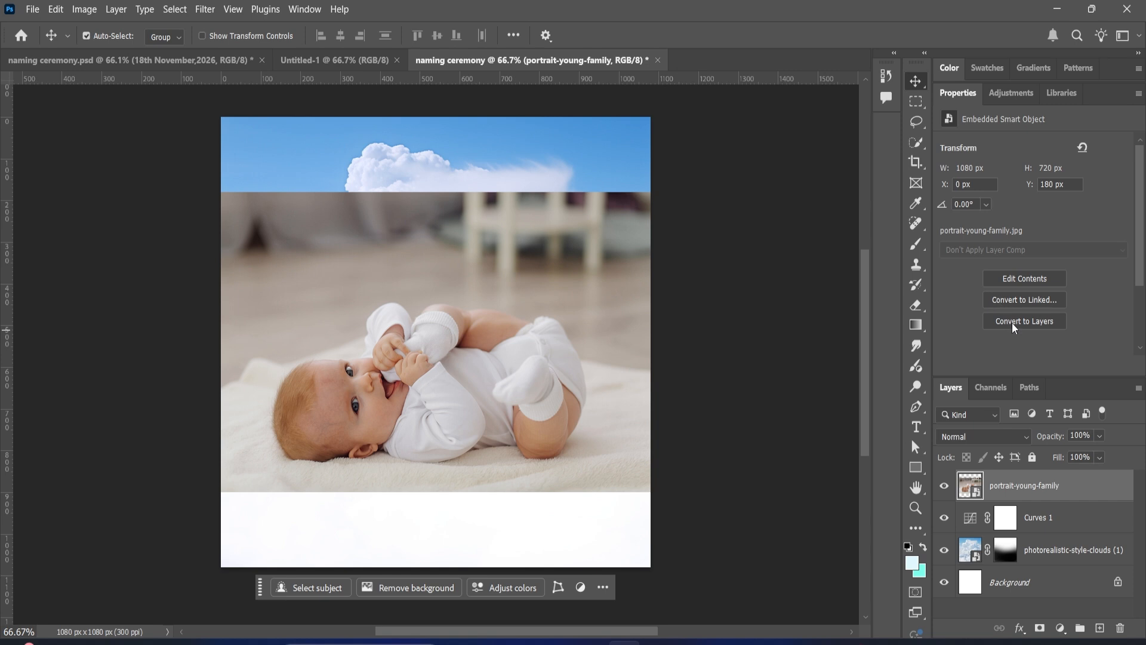
{"action": "left_click", "coordinate": [956, 96]}
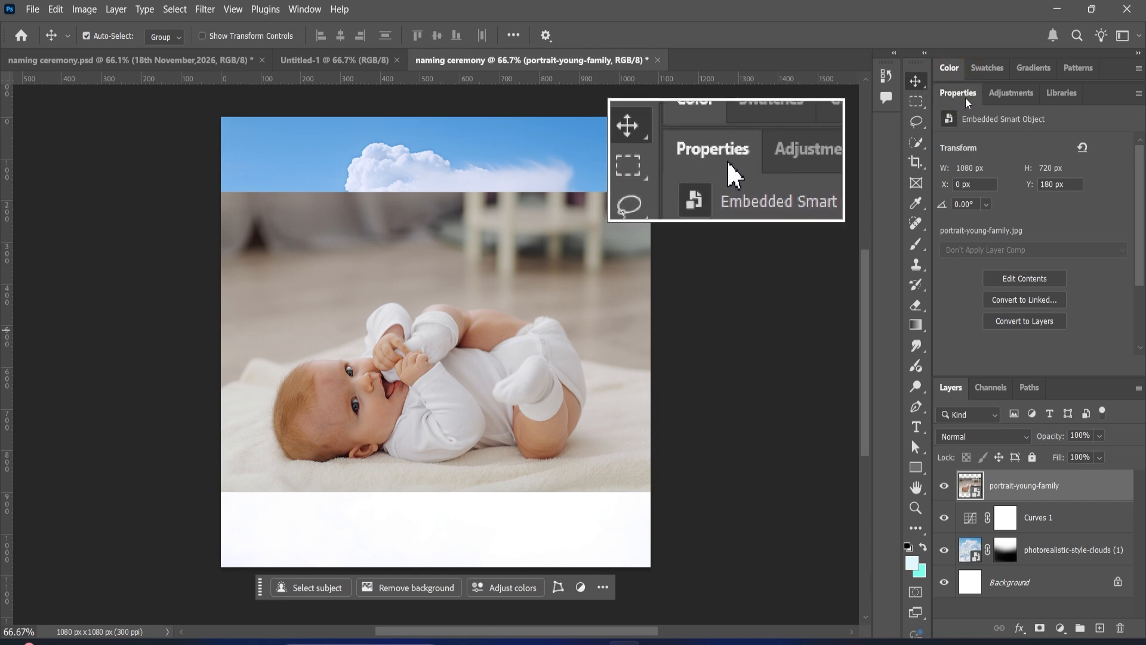
{"action": "left_click", "coordinate": [1017, 323]}
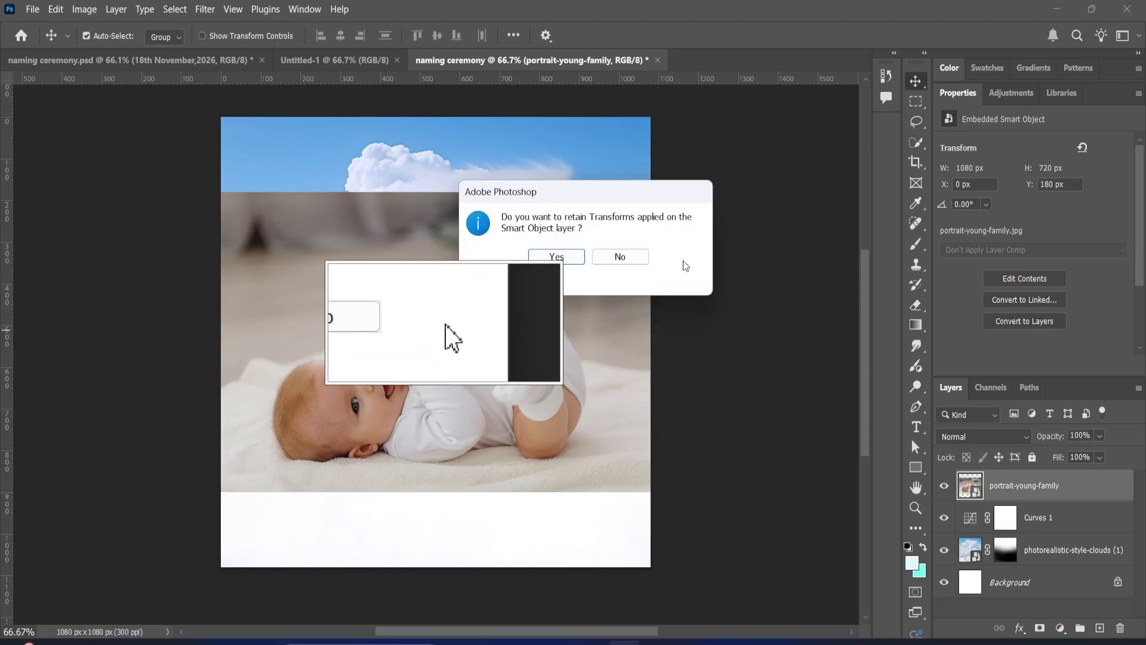
{"action": "left_click", "coordinate": [556, 256]}
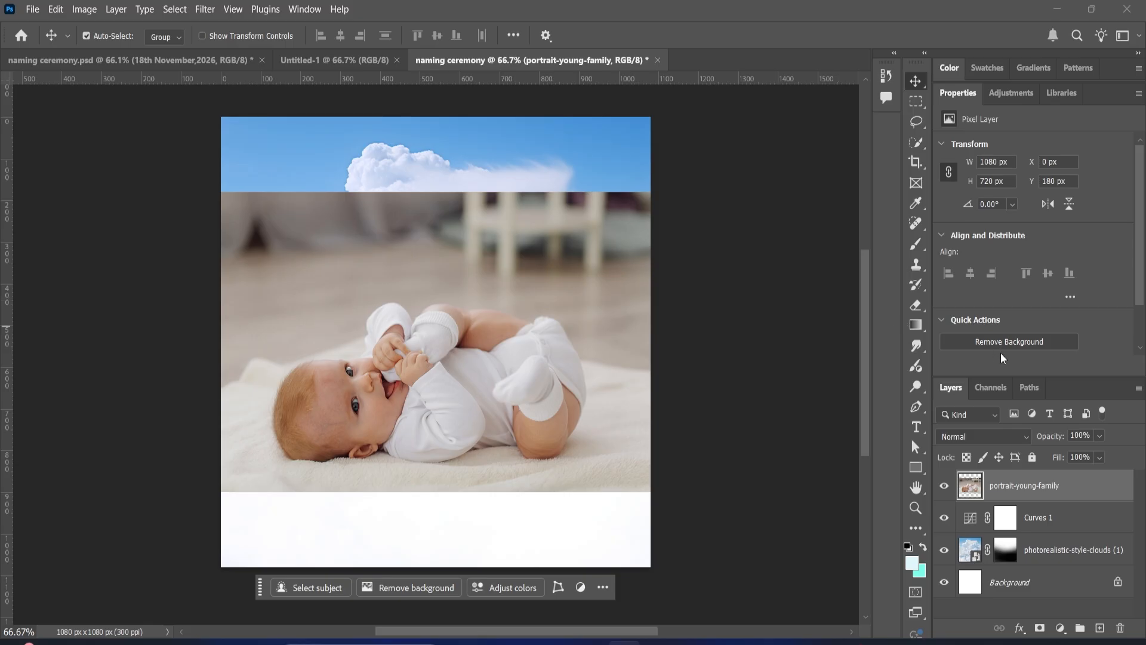
Remove the background from the baby photo and move the cut-out baby up in front of the sky clouds.
{"action": "scroll", "coordinate": [1001, 353], "scroll_direction": "down", "scroll_amount": 2}
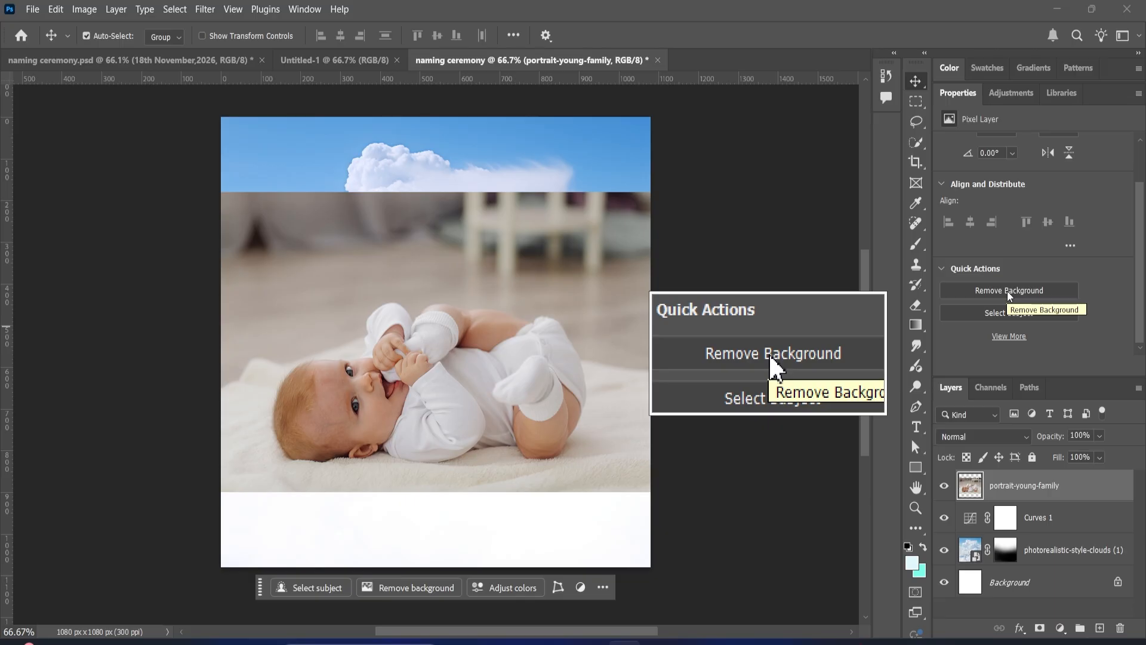
{"action": "left_click", "coordinate": [1007, 292]}
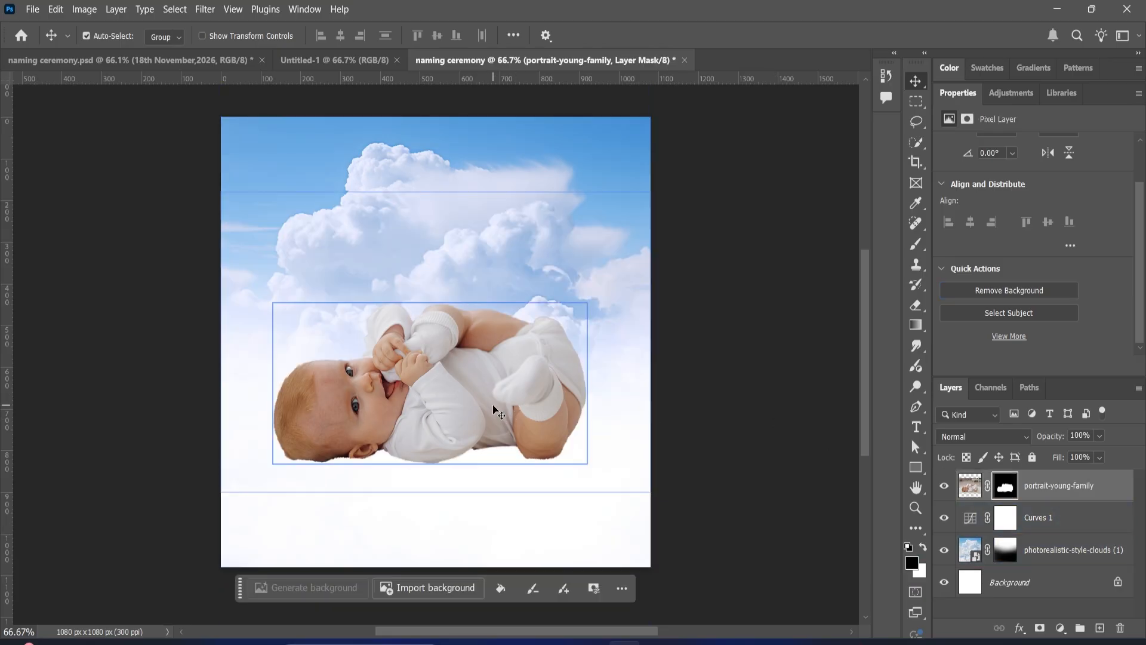
{"action": "left_click_drag", "start_coordinate": [496, 411], "coordinate": [510, 312]}
{"action": "left_click_drag", "start_coordinate": [510, 313], "coordinate": [510, 313]}
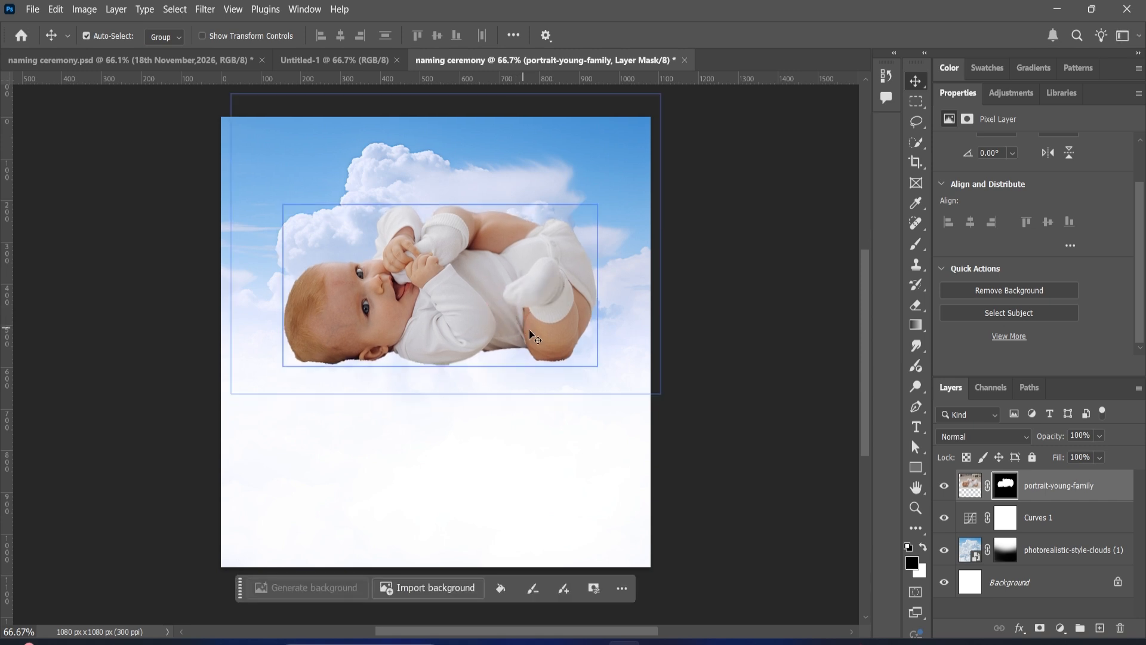
Place Cloud png Photos - Download Free High-Quality Pictures _ Freepik (1) from New folder in Pictures as an embedded object.
{"action": "left_click", "coordinate": [29, 8]}
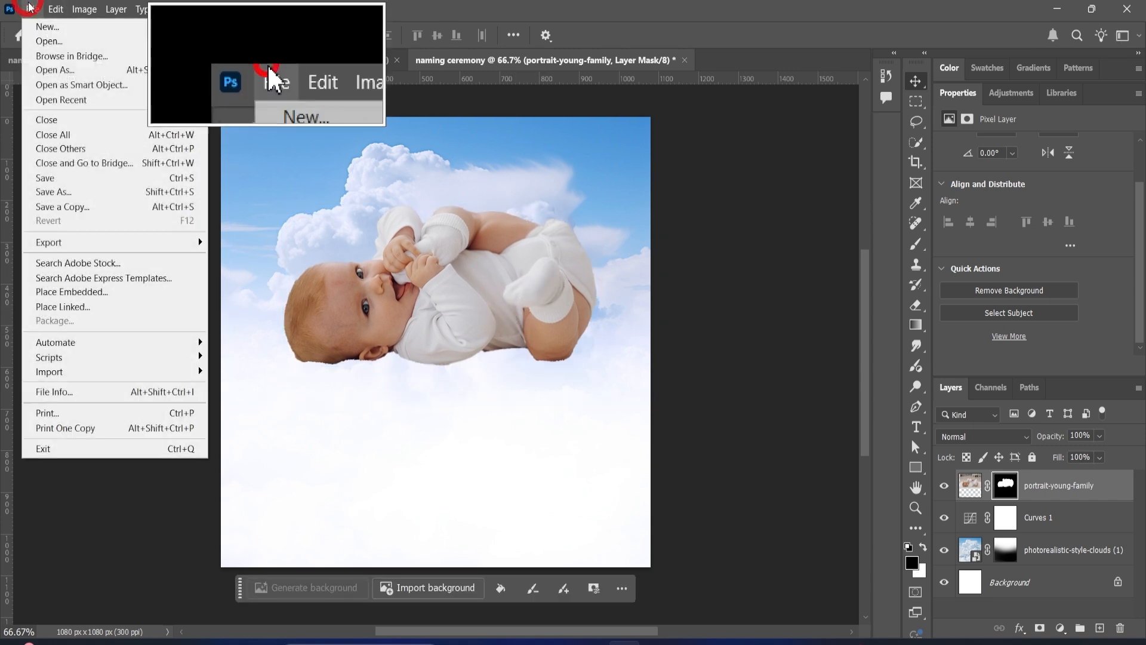
{"action": "left_click", "coordinate": [71, 292]}
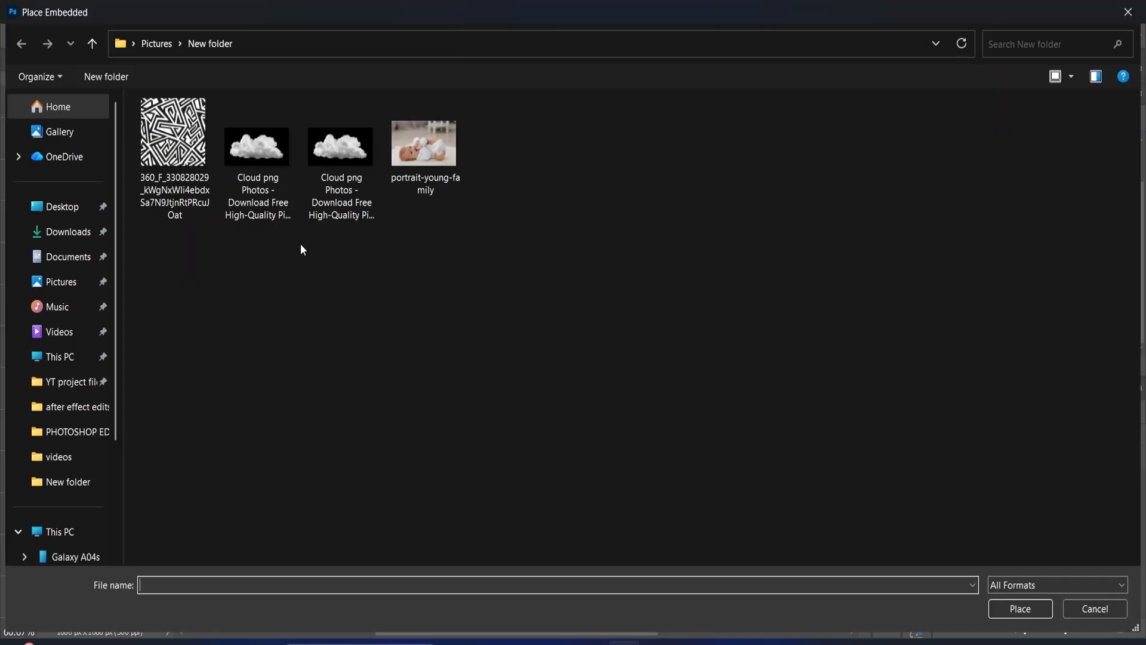
{"action": "left_click", "coordinate": [254, 142]}
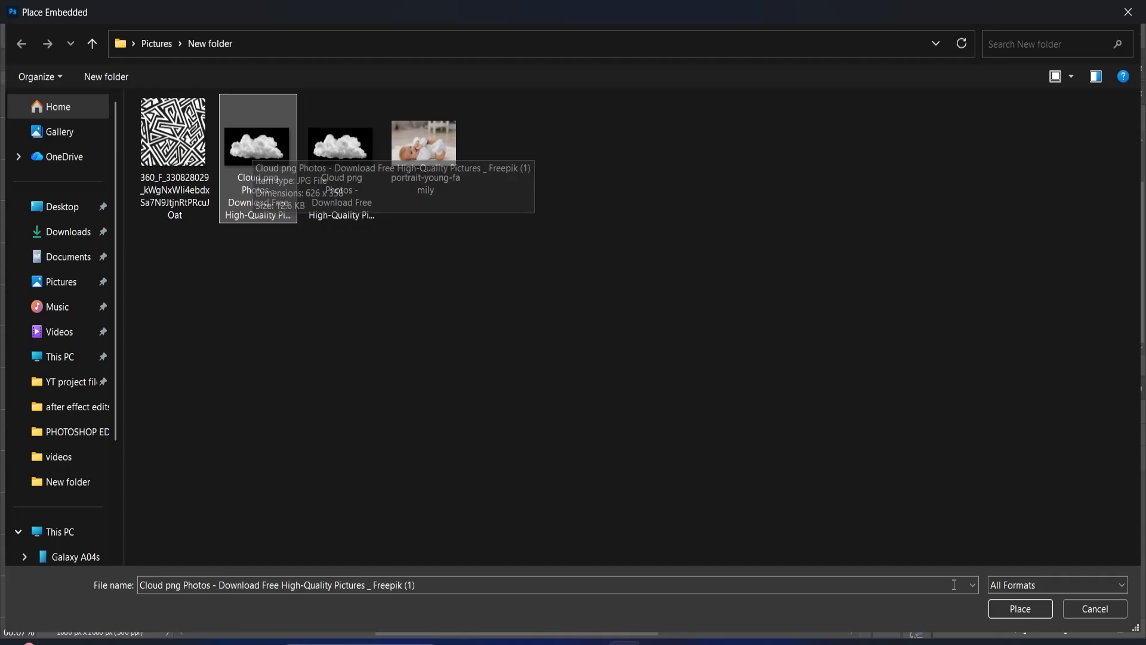
{"action": "left_click", "coordinate": [1006, 610]}
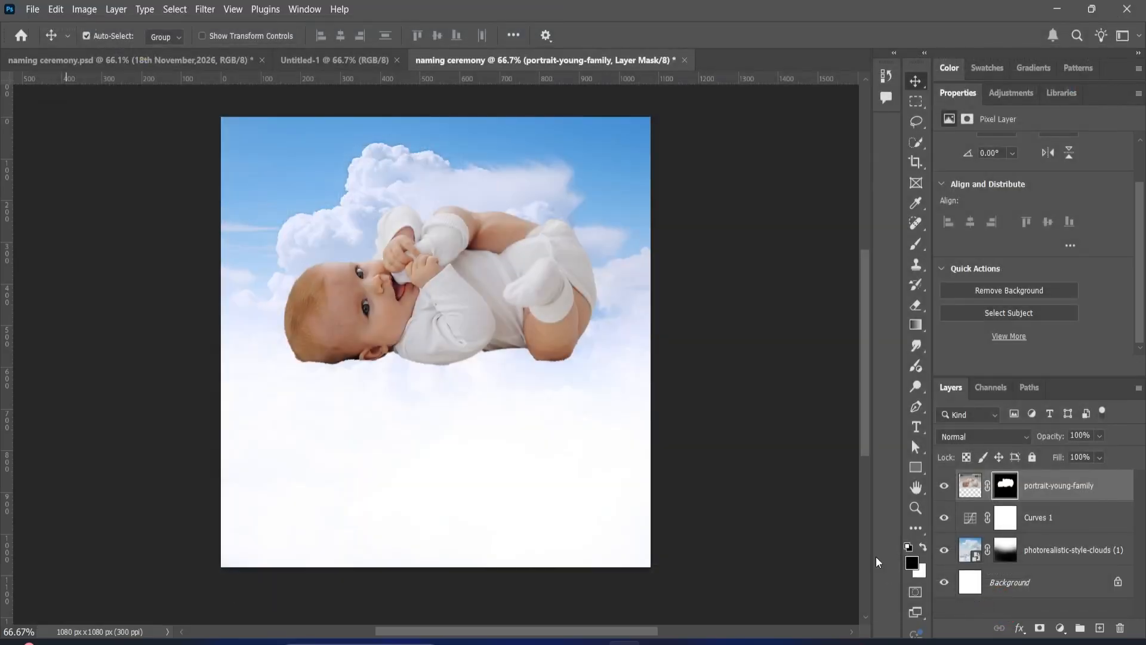
Scale the placed cloud to about 24.33%, position it below the baby's face, and set its blend mode to Lighten.
{"action": "left_click_drag", "start_coordinate": [649, 341], "coordinate": [429, 365]}
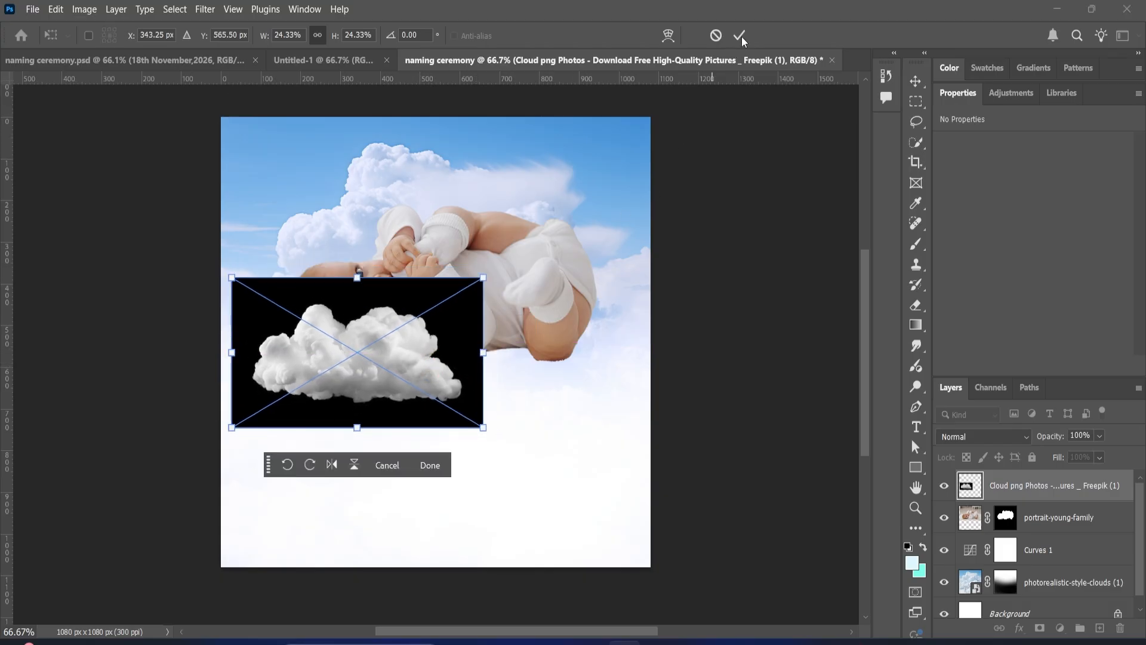
{"action": "left_click", "coordinate": [740, 36]}
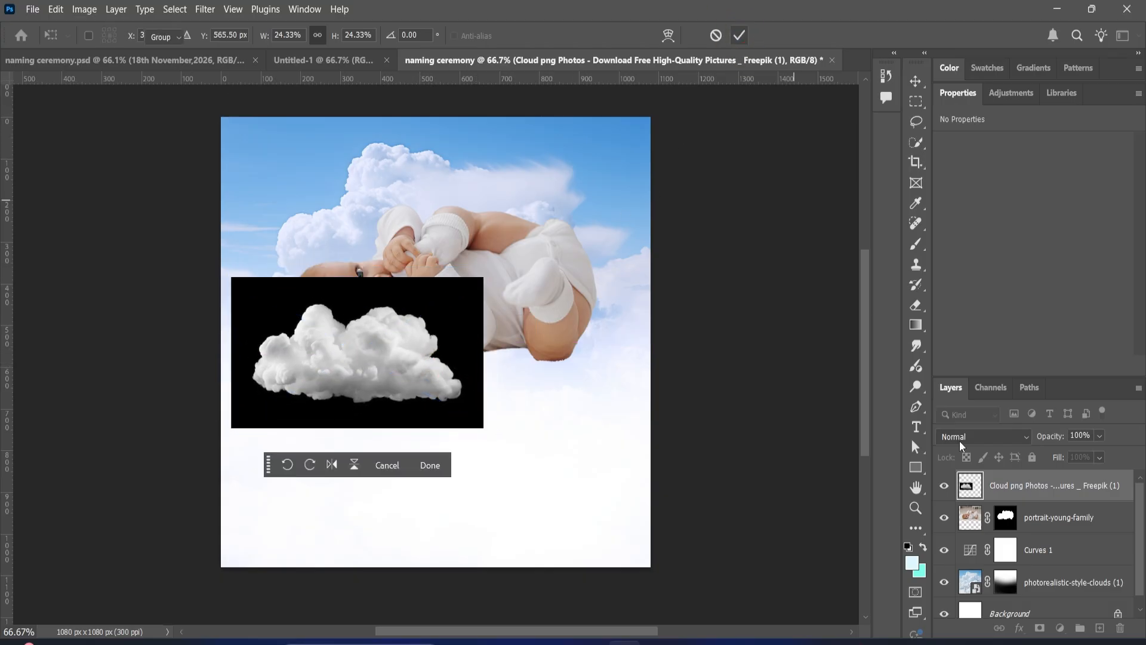
{"action": "left_click", "coordinate": [991, 438]}
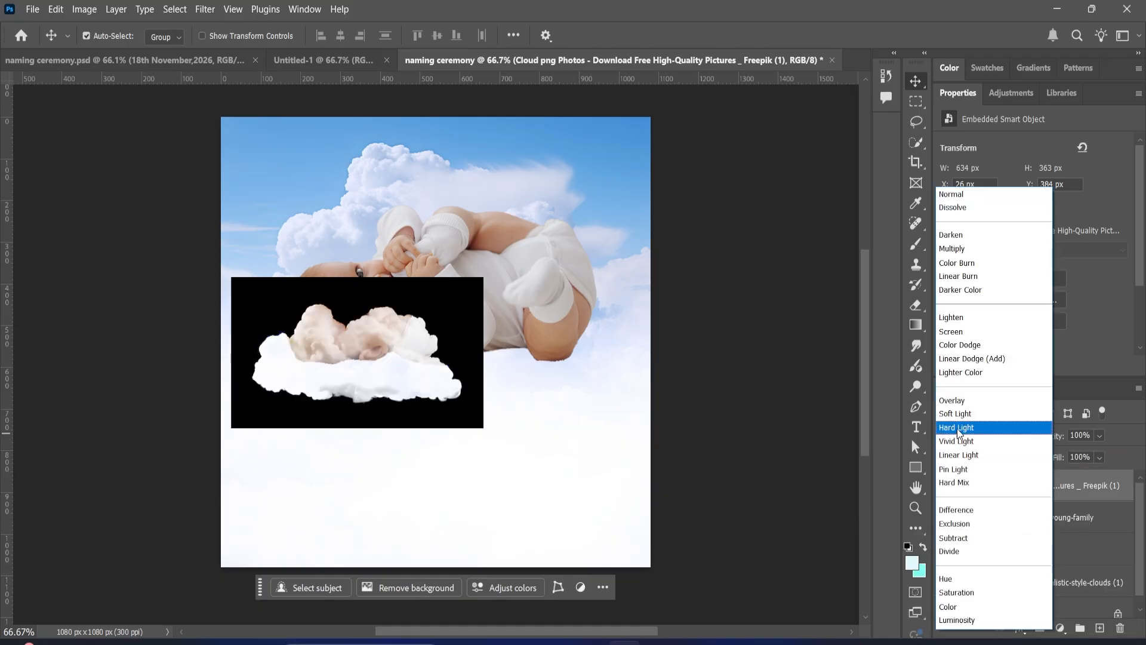
{"action": "left_click", "coordinate": [956, 318]}
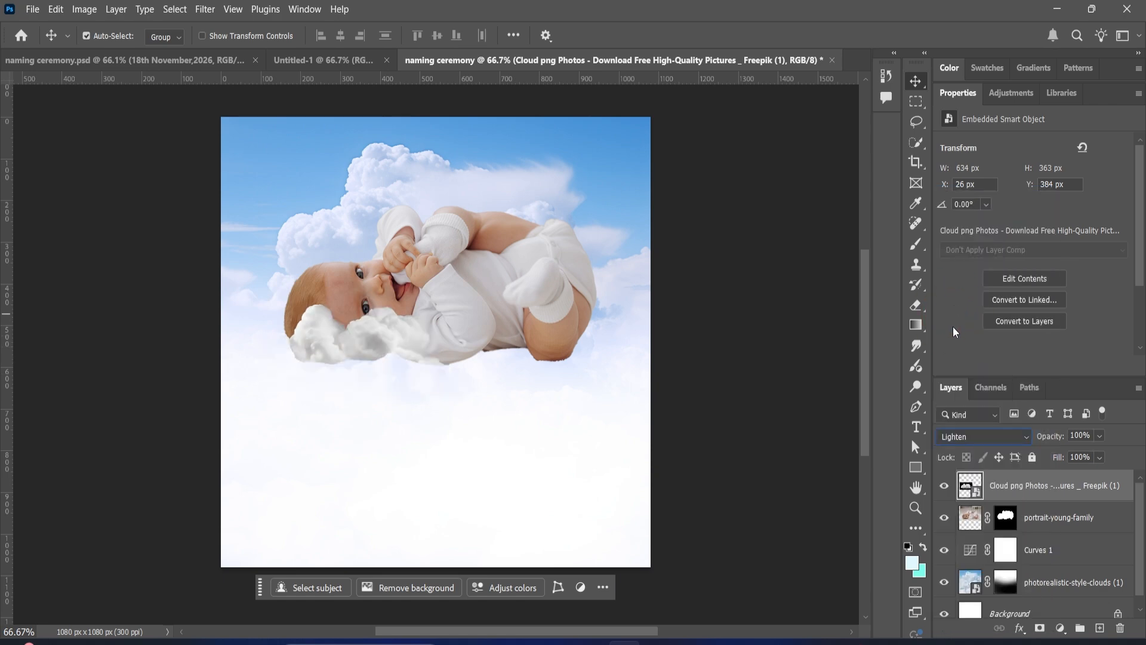
Place the second cloud image, Cloud png Photos - Download Free High-Quality Pictures _ Freepik, as an embedded object.
{"action": "left_click", "coordinate": [33, 9]}
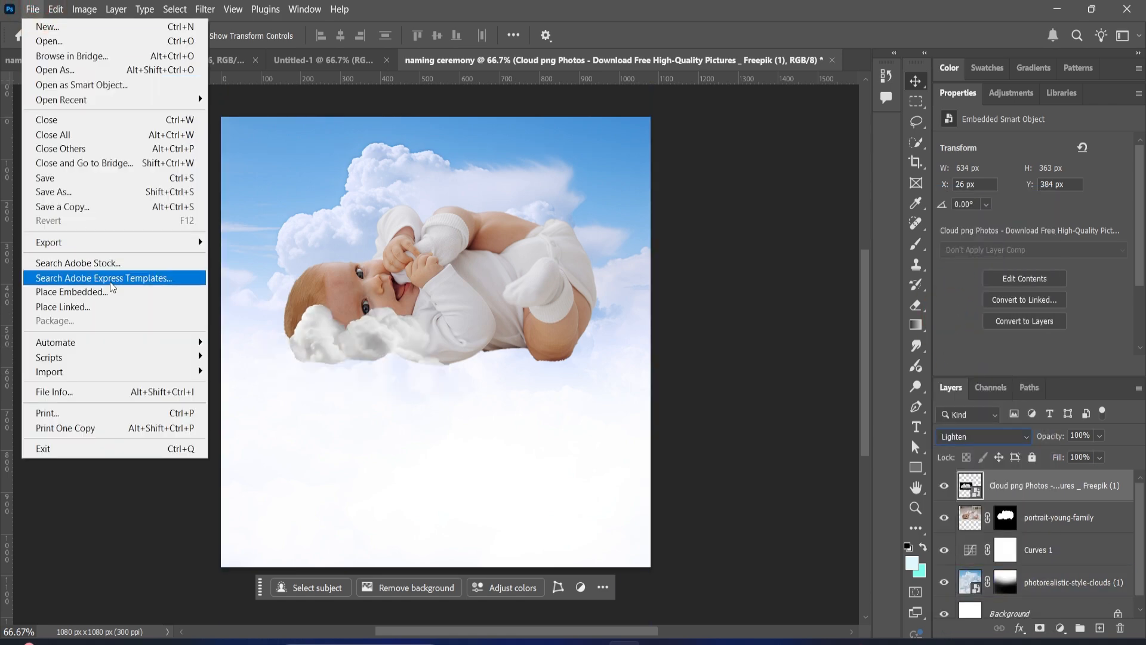
{"action": "left_click", "coordinate": [107, 292]}
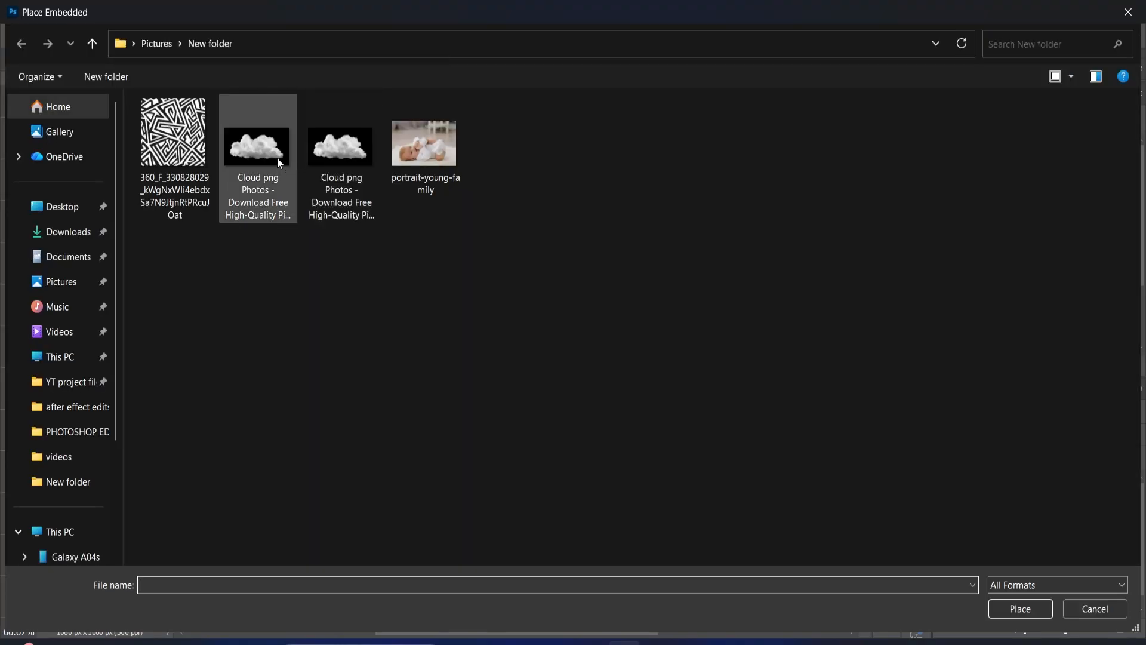
{"action": "left_click", "coordinate": [332, 159]}
{"action": "left_click", "coordinate": [1015, 609]}
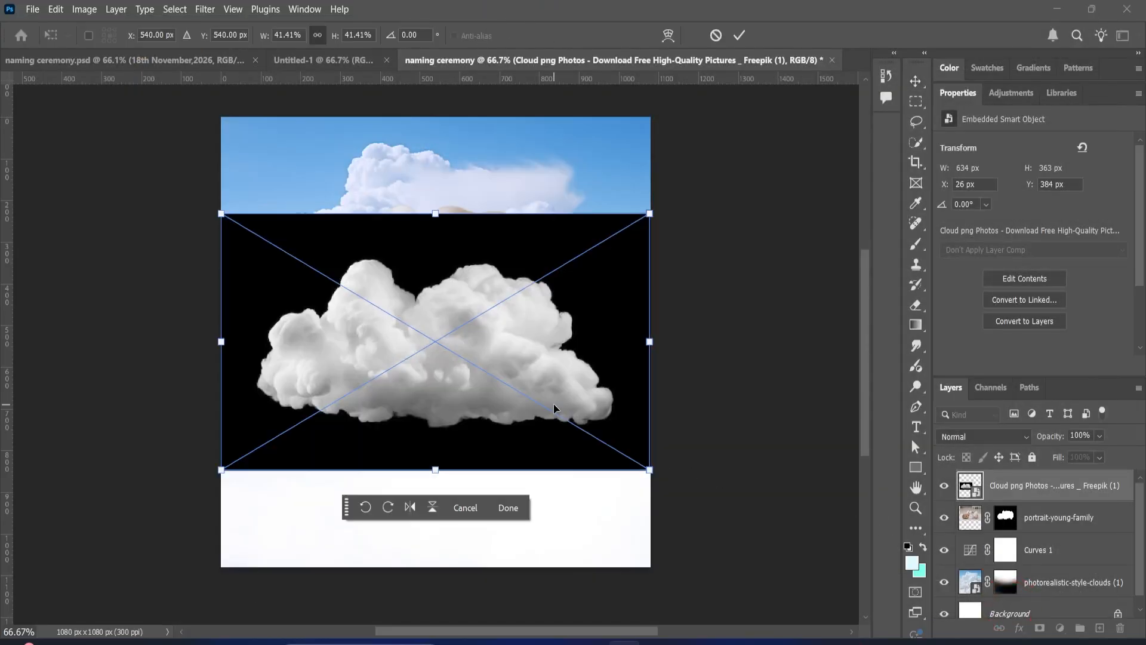
Scale the second cloud to about 21.70%, position it over the baby's bottom and legs, and set its blend mode to Lighten.
{"action": "left_click_drag", "start_coordinate": [649, 340], "coordinate": [461, 341]}
{"action": "left_click_drag", "start_coordinate": [331, 371], "coordinate": [545, 367]}
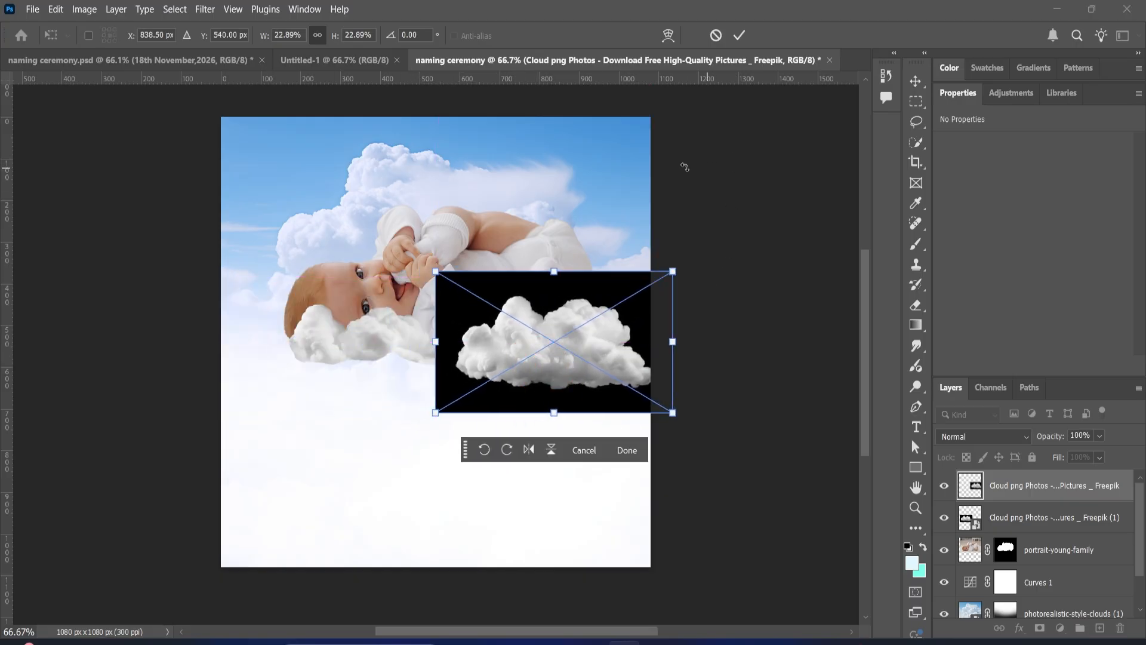
{"action": "left_click_drag", "start_coordinate": [673, 348], "coordinate": [661, 341]}
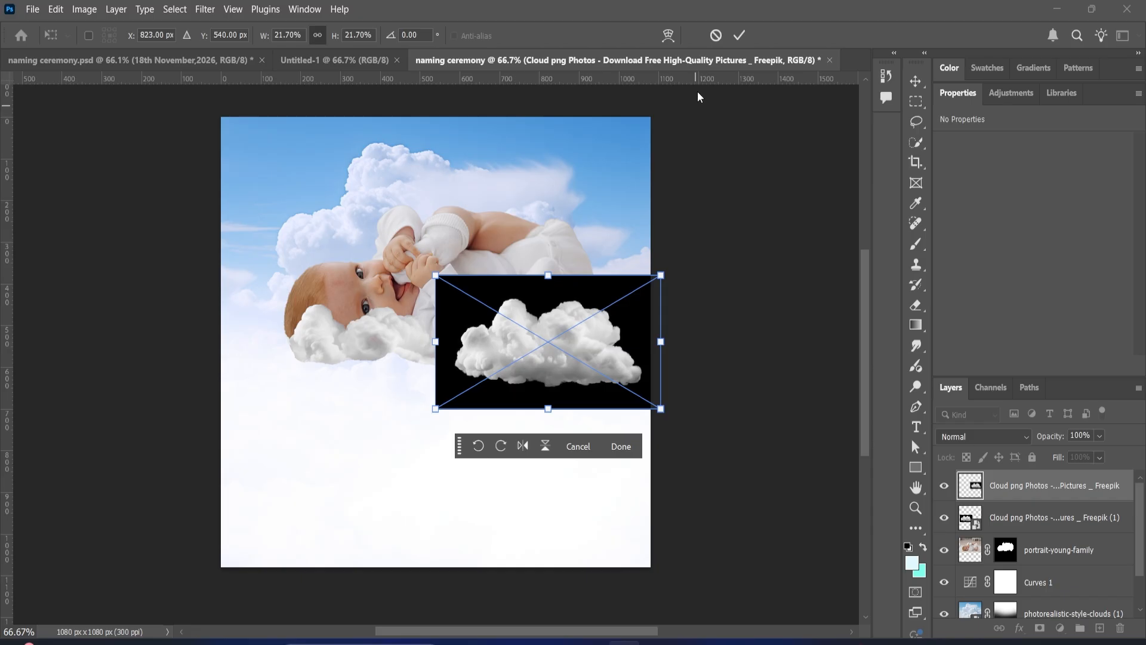
{"action": "left_click", "coordinate": [740, 36]}
{"action": "left_click", "coordinate": [1016, 436]}
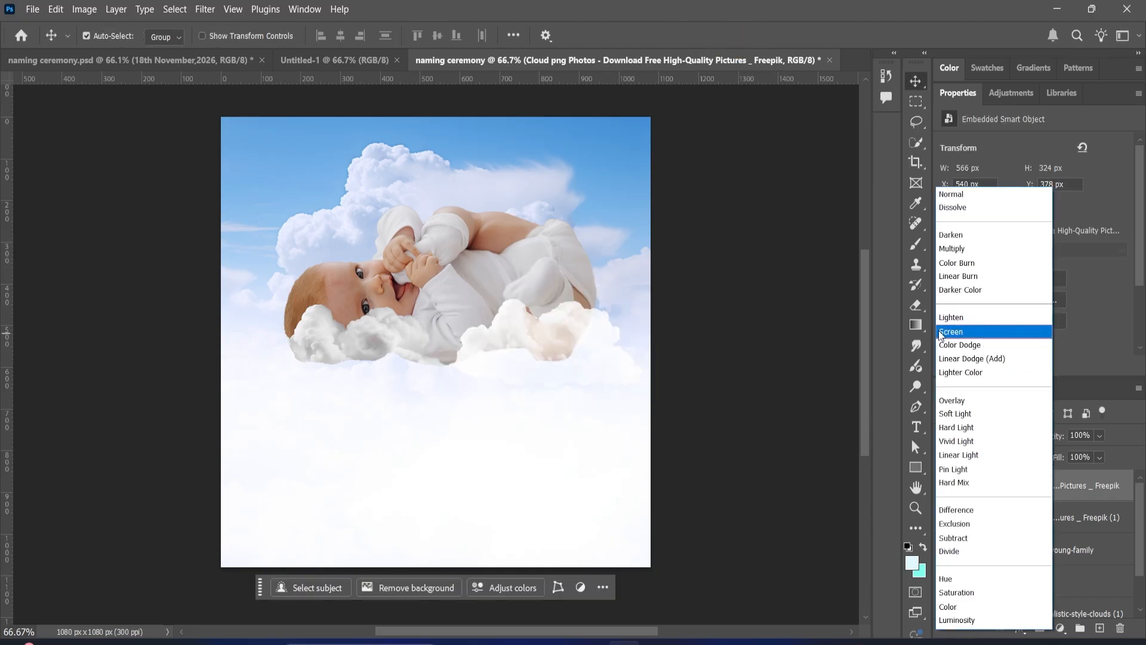
{"action": "left_click", "coordinate": [943, 319]}
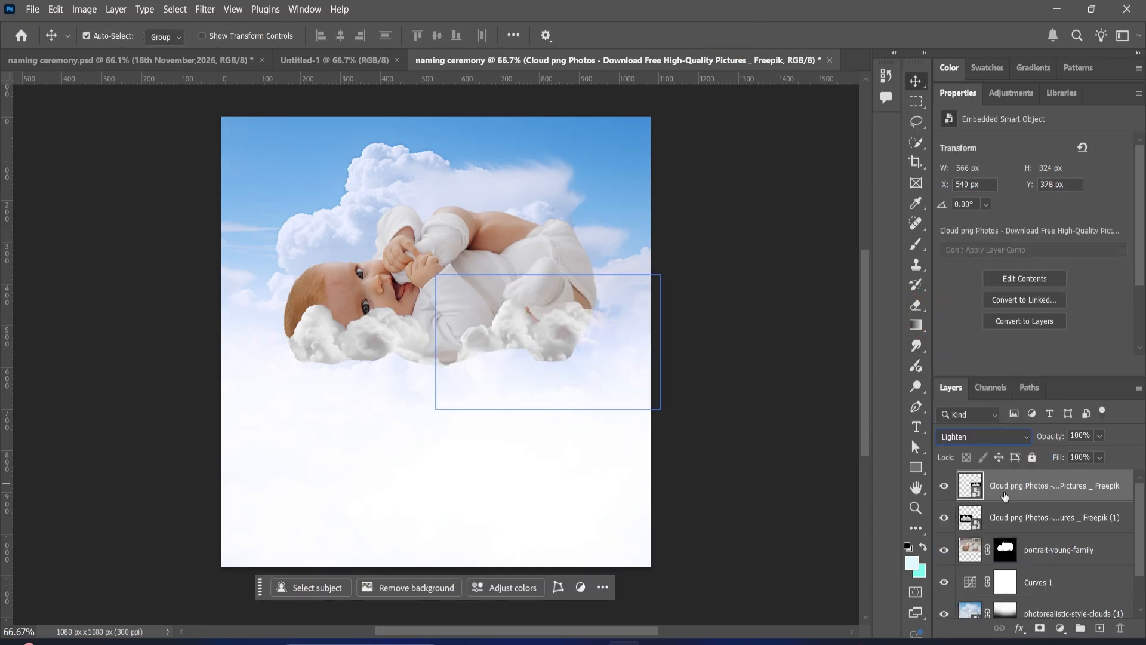
Duplicate the second cloud twice, placing one copy at about X 343 px, Y 384 px and the other at about X -55 px, Y 423 px.
{"action": "key", "text": "ctrl+j"}
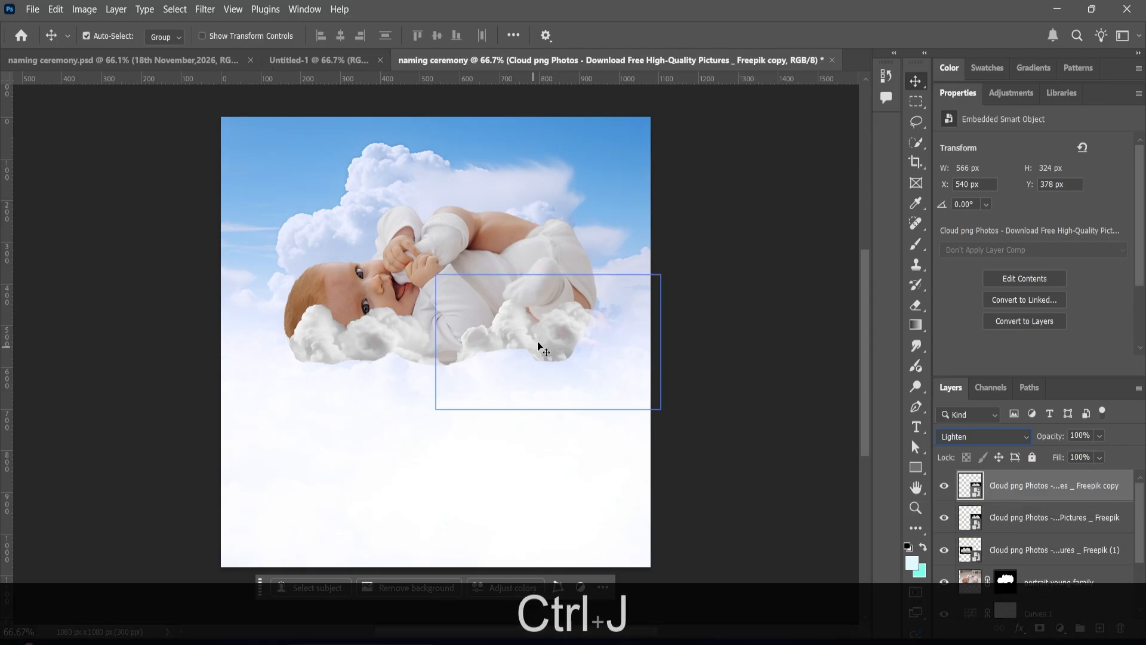
{"action": "left_click_drag", "start_coordinate": [548, 346], "coordinate": [461, 348]}
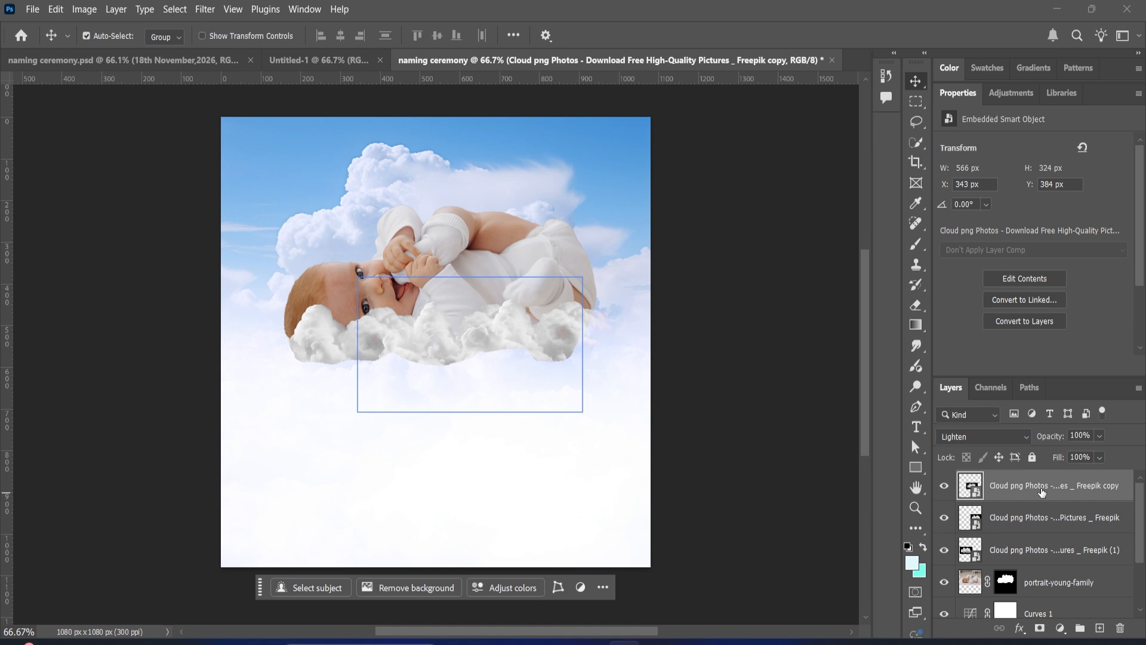
{"action": "key", "text": "ctrl+j"}
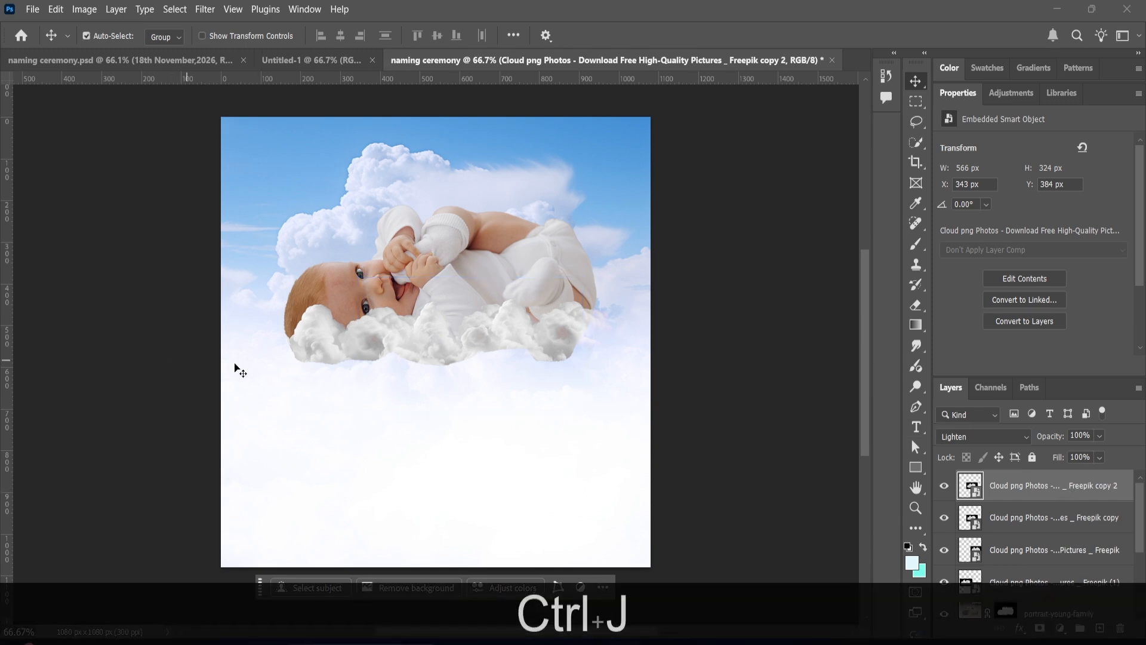
{"action": "left_click_drag", "start_coordinate": [427, 346], "coordinate": [268, 353]}
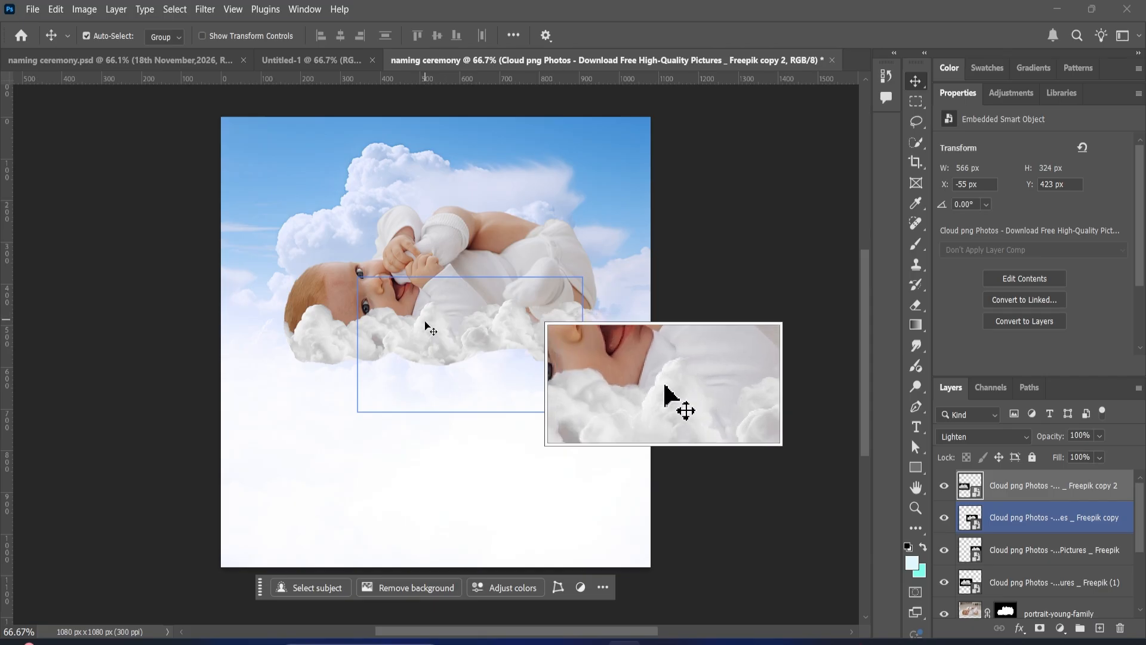
Check the portrait-young-family layer by toggling its visibility off and on, and make its layer mask active.
{"action": "scroll", "coordinate": [454, 391], "scroll_direction": "up", "scroll_amount": 3}
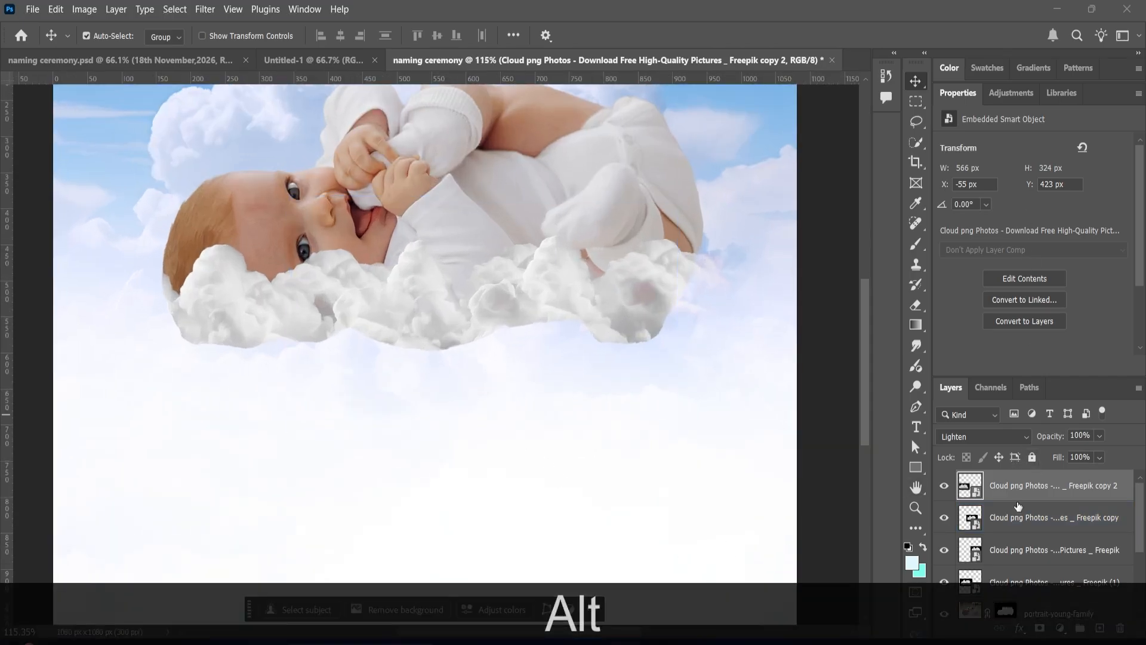
{"action": "scroll", "coordinate": [1015, 544], "scroll_direction": "down", "scroll_amount": 3}
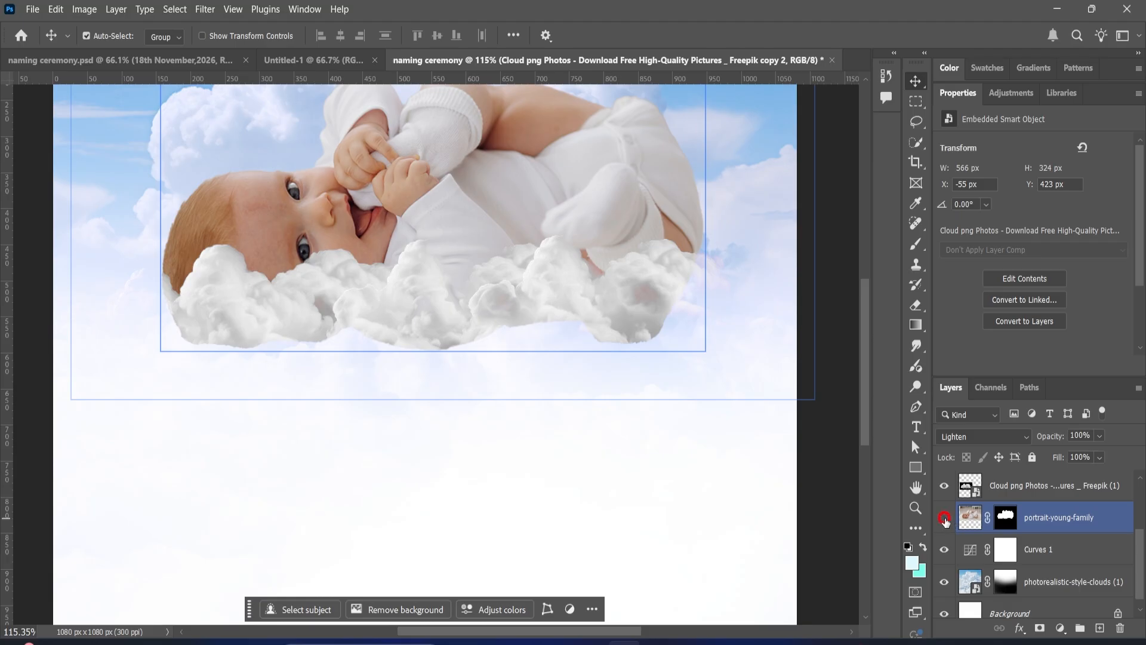
{"action": "left_click", "coordinate": [944, 519]}
{"action": "left_click", "coordinate": [945, 518]}
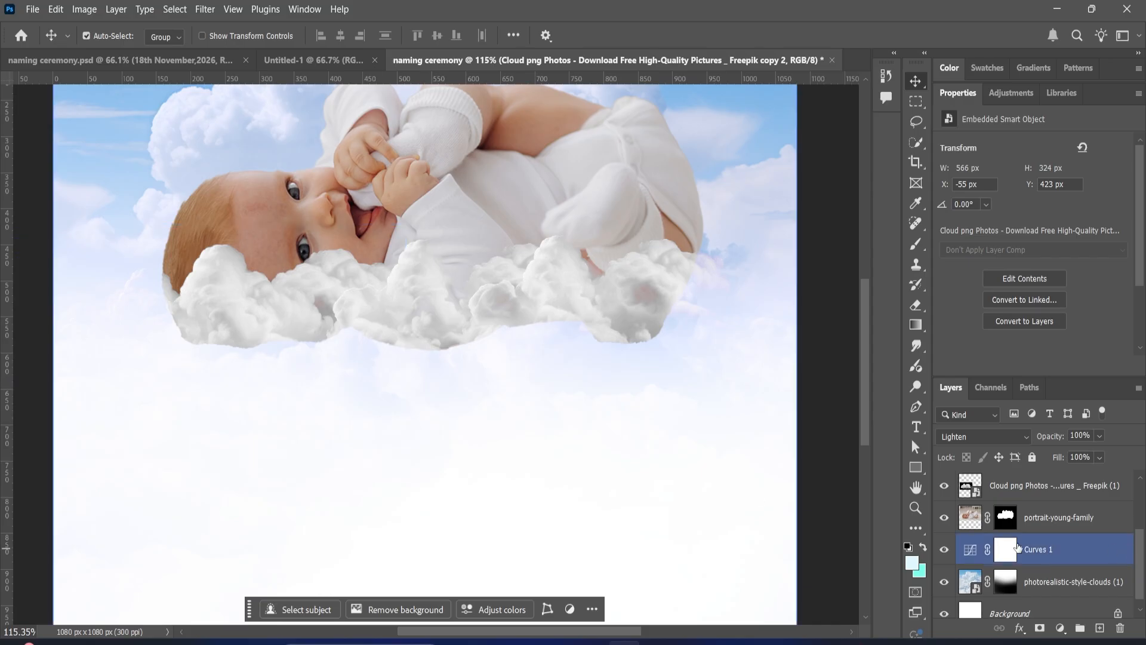
{"action": "left_click", "coordinate": [1005, 524]}
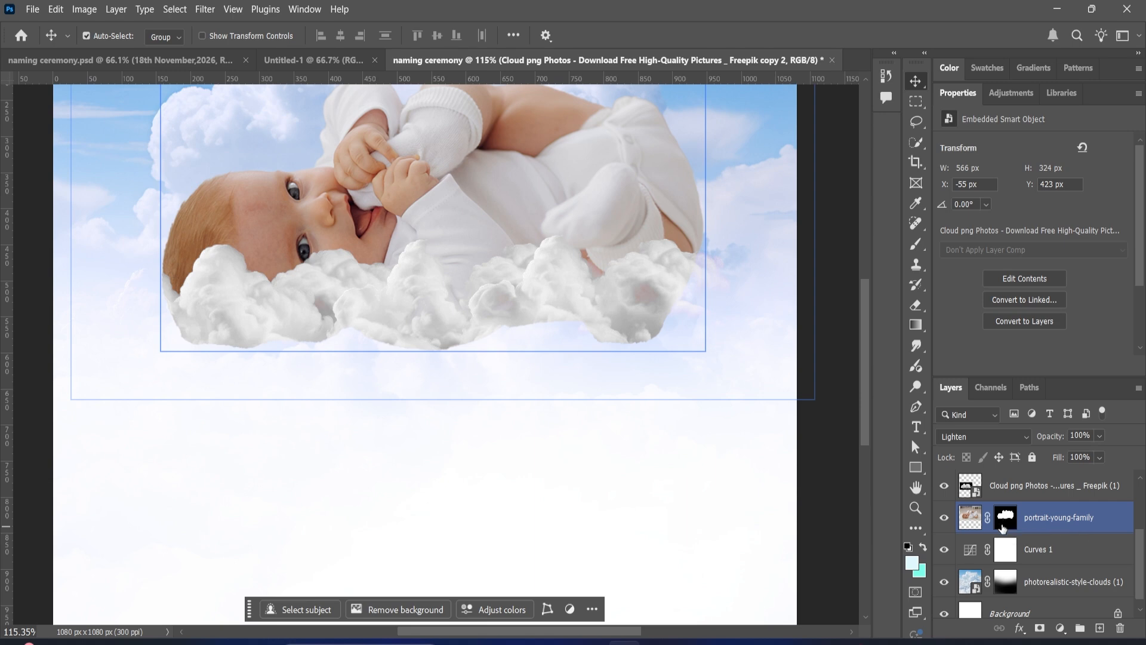
{"action": "left_click", "coordinate": [1003, 525]}
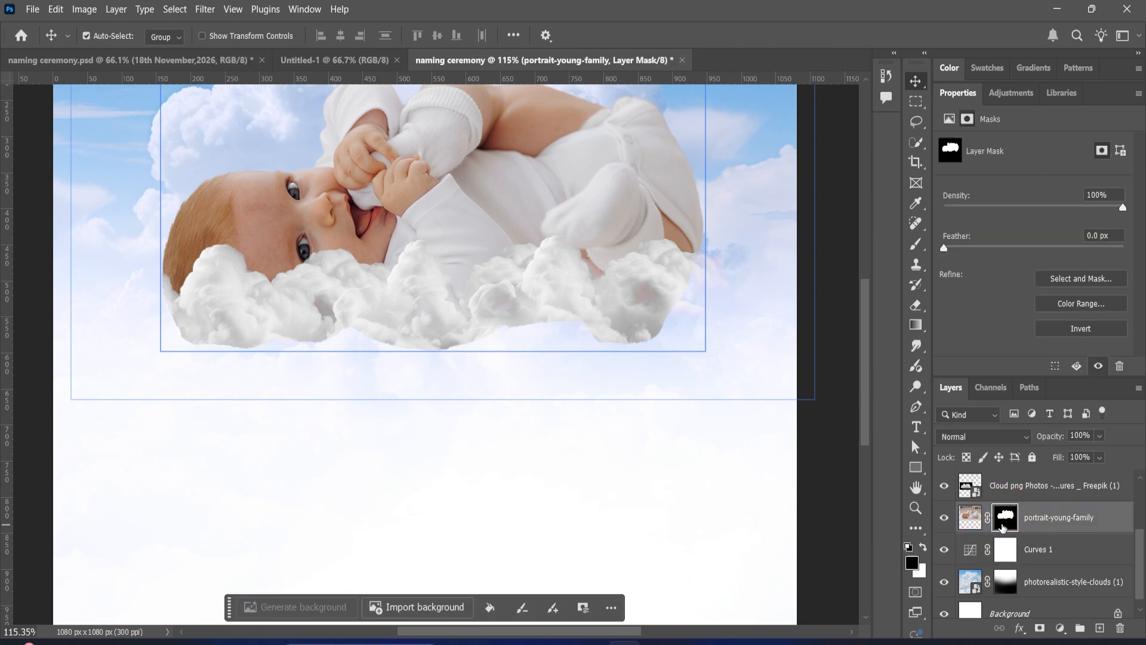
Switch to the Brush tool and reduce the brush size to 90 px for work on the baby layer's mask.
{"action": "left_click", "coordinate": [915, 245]}
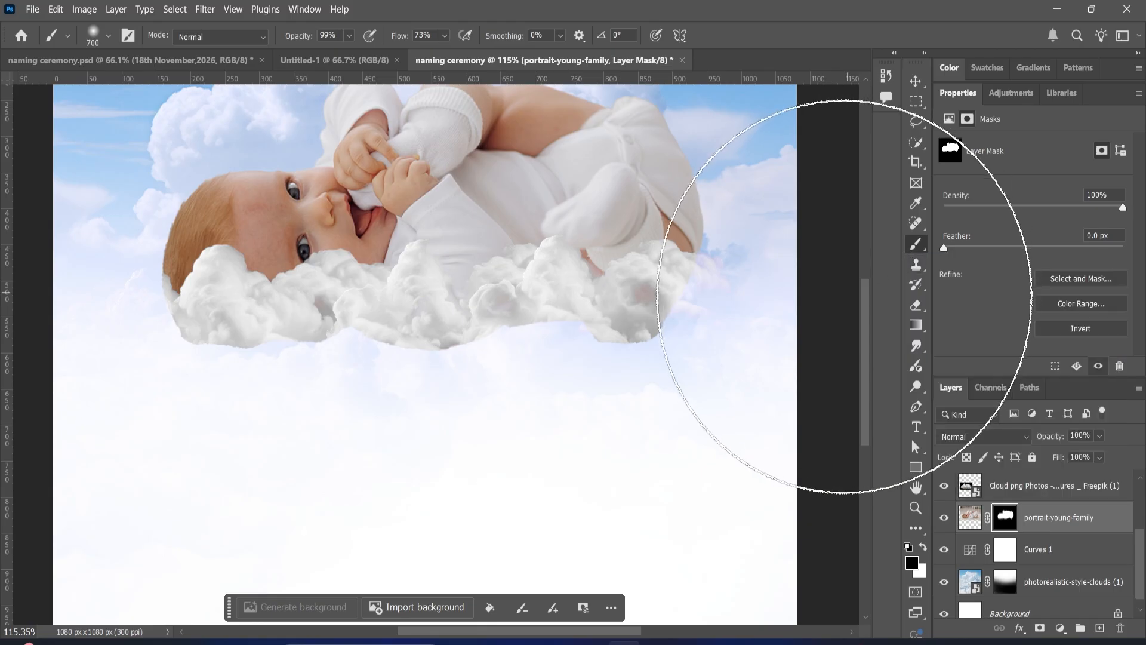
{"action": "key", "text": "bracketleft"}
{"action": "key", "text": "bracketleft"}
{"action": "key", "text": "bracketleft"}
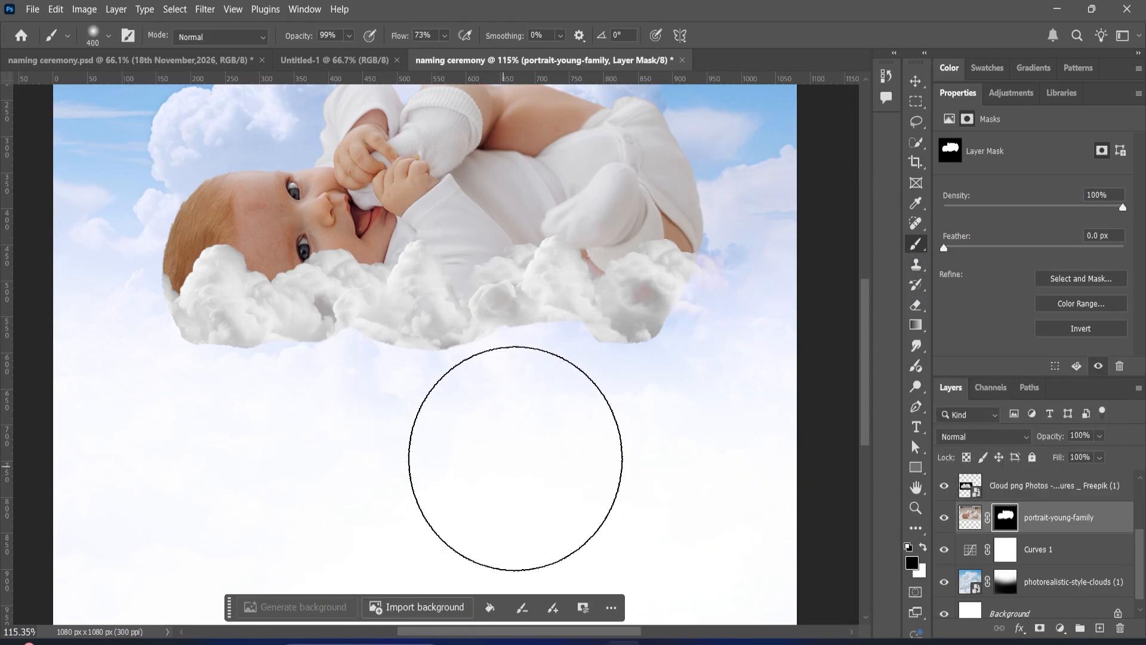
{"action": "key", "text": "bracketleft"}
{"action": "key", "text": "bracketleft"}
{"action": "key", "text": "bracketleft"}
{"action": "key", "text": "bracketleft"}
{"action": "key", "text": "bracketleft"}
{"action": "key", "text": "bracketleft"}
{"action": "key", "text": "bracketleft"}
{"action": "key", "text": "bracketleft"}
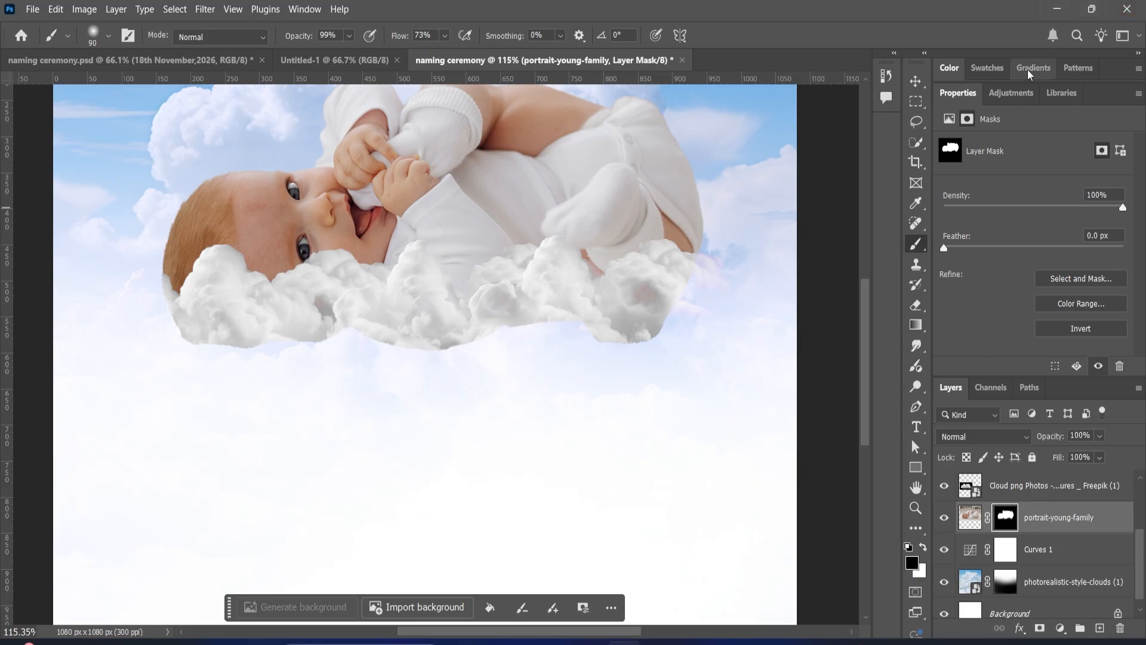
Set the brush flow to 9% and paint black on the baby layer's mask to fade the lower edge beneath the clouds.
{"action": "left_click", "coordinate": [444, 38]}
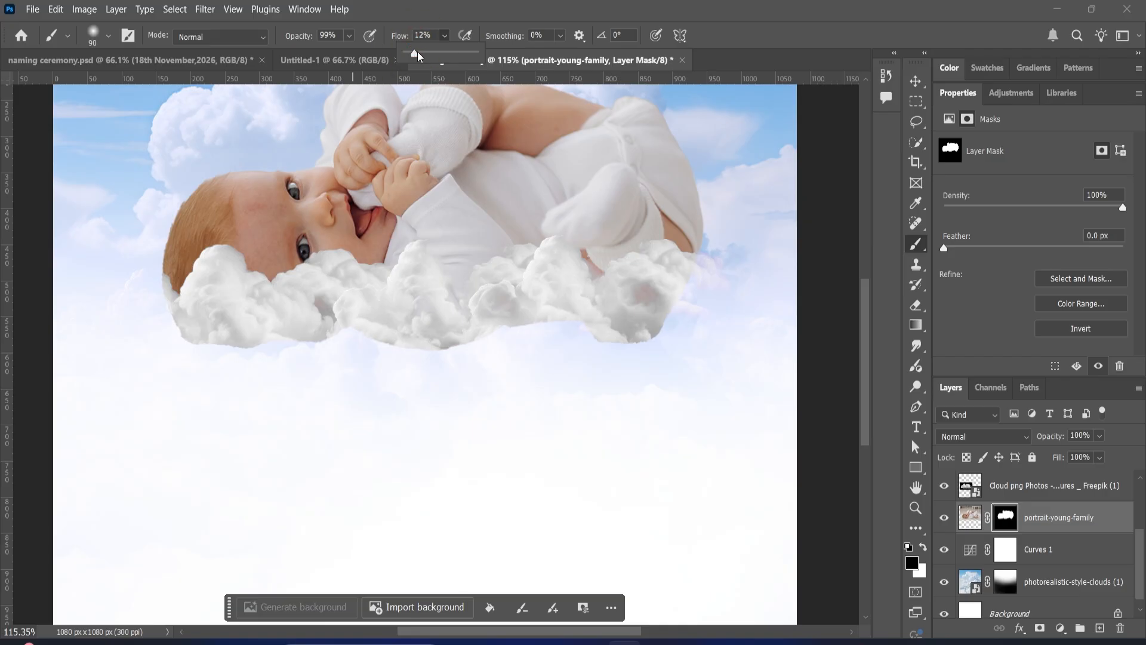
{"action": "left_click", "coordinate": [658, 340]}
{"action": "mouse_move", "coordinate": [654, 348]}
{"action": "left_mouse_down"}
{"action": "mouse_move", "coordinate": [574, 338]}
{"action": "mouse_move", "coordinate": [673, 322]}
{"action": "mouse_move", "coordinate": [643, 351]}
{"action": "mouse_move", "coordinate": [668, 321]}
{"action": "mouse_move", "coordinate": [638, 340]}
{"action": "mouse_move", "coordinate": [579, 341]}
{"action": "left_mouse_up"}
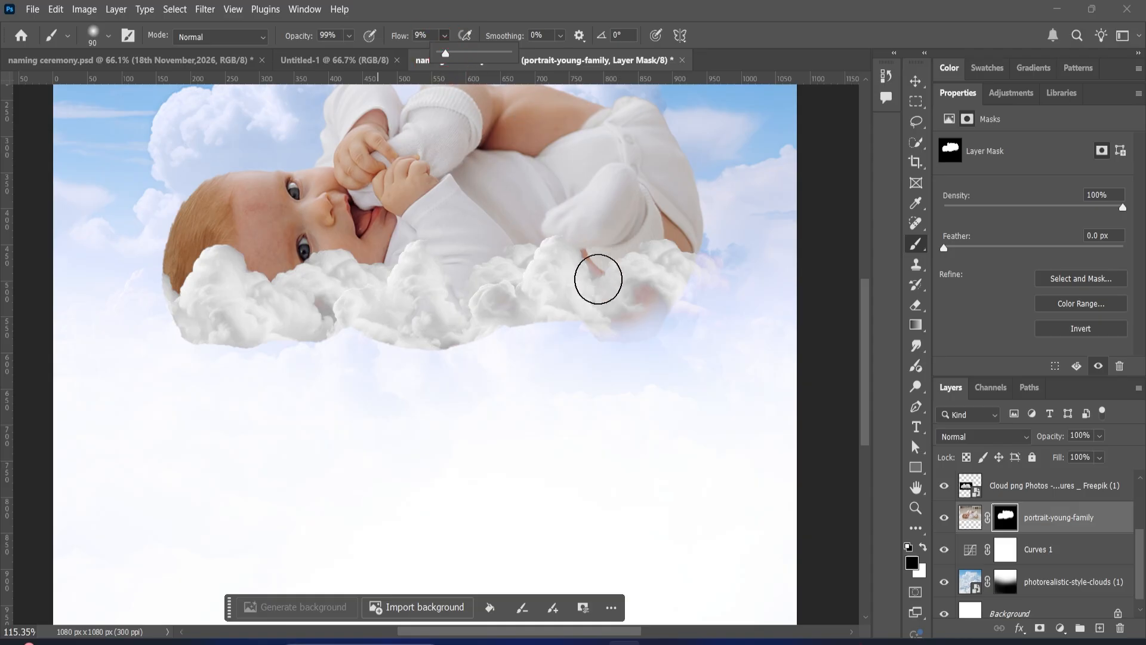
{"action": "left_click", "coordinate": [639, 339]}
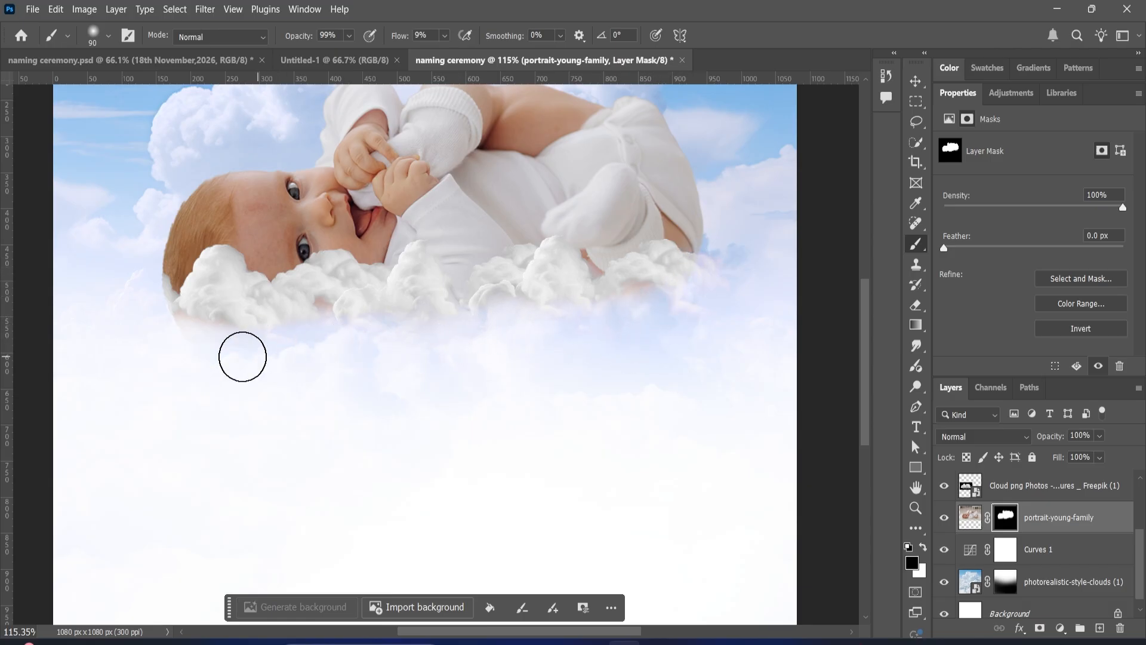
{"action": "mouse_move", "coordinate": [216, 335]}
{"action": "left_mouse_down"}
{"action": "mouse_move", "coordinate": [295, 336]}
{"action": "mouse_move", "coordinate": [163, 366]}
{"action": "mouse_move", "coordinate": [165, 344]}
{"action": "left_mouse_up"}
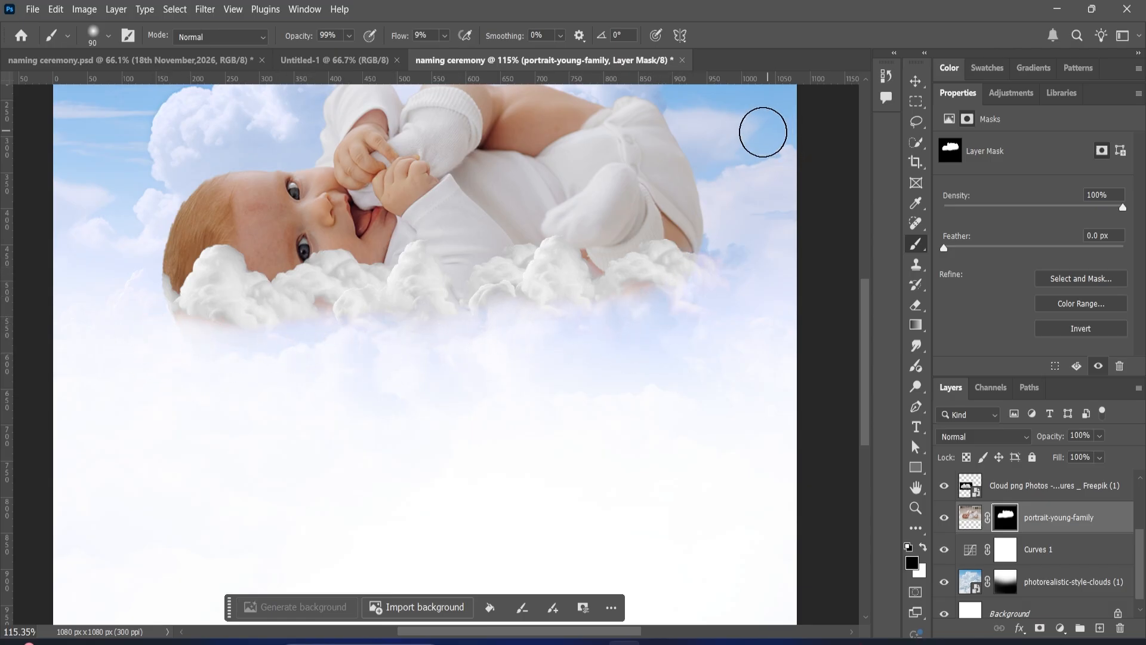
Nudge the cloud layers along the baby's underside with the Move tool, placing the first cloud copy at X 377 px, Y 404 px.
{"action": "left_click", "coordinate": [916, 82]}
{"action": "left_click_drag", "start_coordinate": [541, 277], "coordinate": [545, 284]}
{"action": "mouse_move", "coordinate": [644, 264]}
{"action": "left_mouse_down"}
{"action": "mouse_move", "coordinate": [646, 274]}
{"action": "mouse_move", "coordinate": [633, 264]}
{"action": "mouse_move", "coordinate": [665, 260]}
{"action": "left_mouse_up"}
{"action": "left_click_drag", "start_coordinate": [295, 284], "coordinate": [226, 264]}
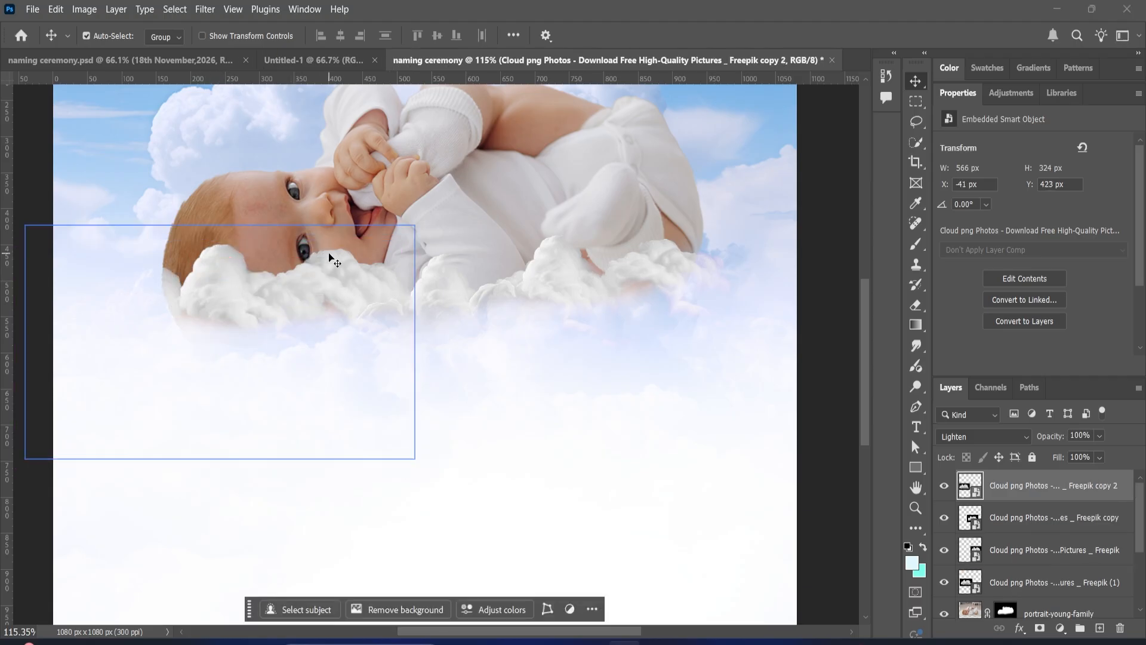
{"action": "left_click_drag", "start_coordinate": [328, 254], "coordinate": [327, 259]}
{"action": "left_click_drag", "start_coordinate": [436, 267], "coordinate": [435, 279]}
{"action": "left_click_drag", "start_coordinate": [670, 251], "coordinate": [671, 251]}
{"action": "scroll", "coordinate": [522, 417], "scroll_direction": "down", "scroll_amount": 5}
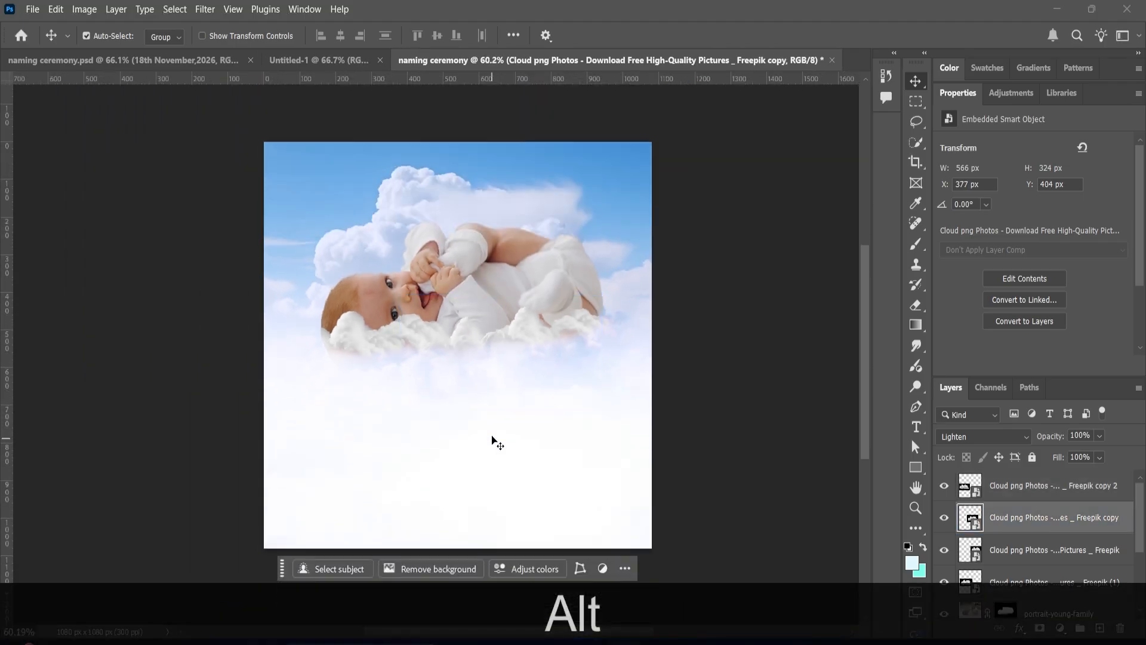
{"action": "scroll", "coordinate": [471, 421], "scroll_direction": "up", "scroll_amount": 1}
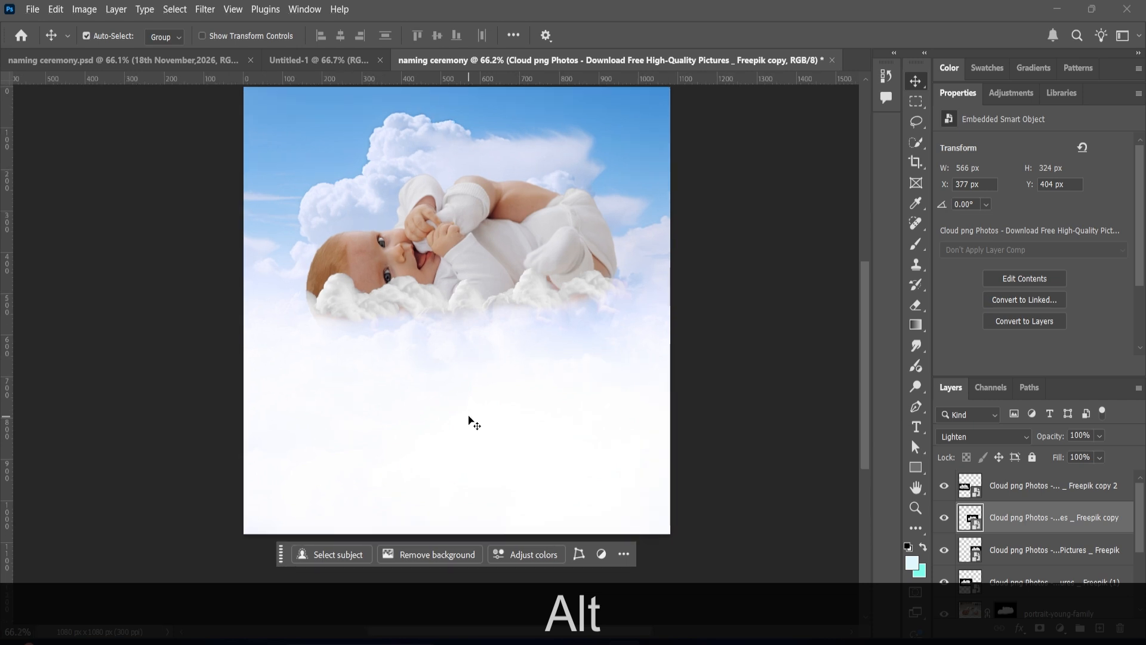
Scale the portrait-young-family layer up slightly with Free Transform and check the baby by toggling the layer's visibility.
{"action": "left_click", "coordinate": [568, 238]}
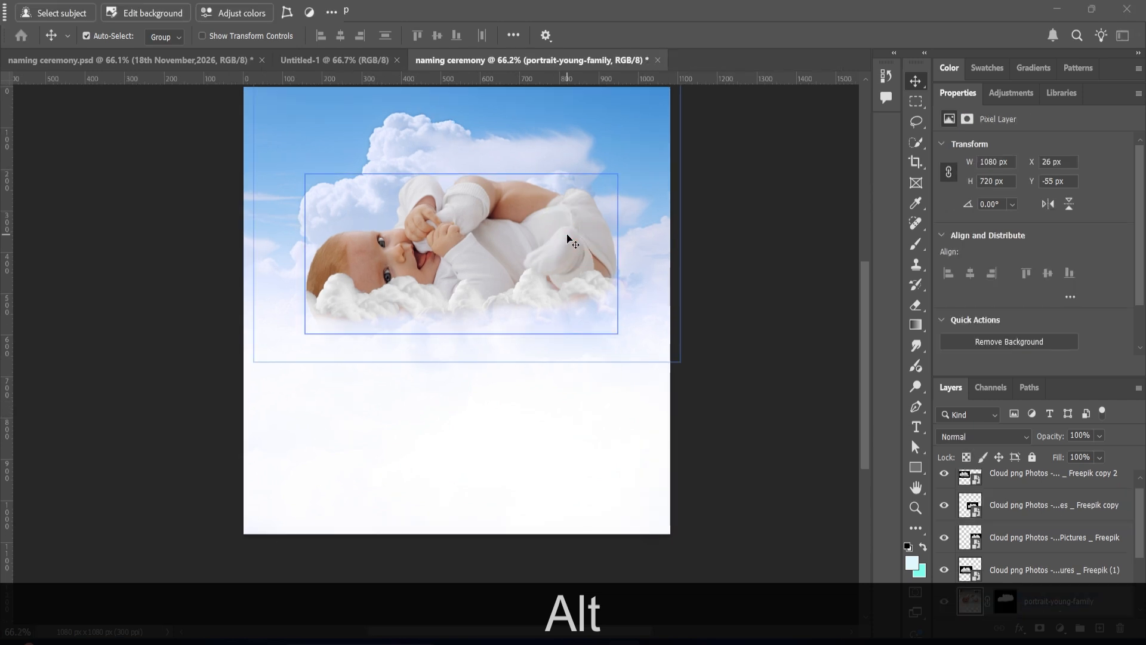
{"action": "double_click", "coordinate": [957, 93]}
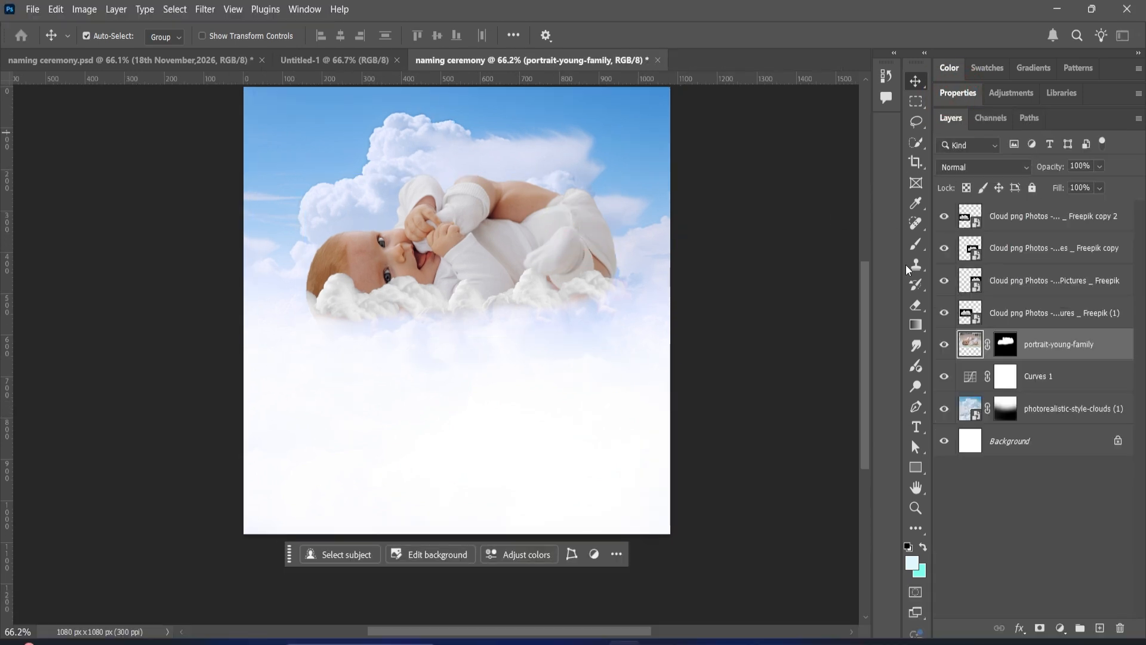
{"action": "left_click", "coordinate": [949, 344]}
{"action": "left_click", "coordinate": [950, 345]}
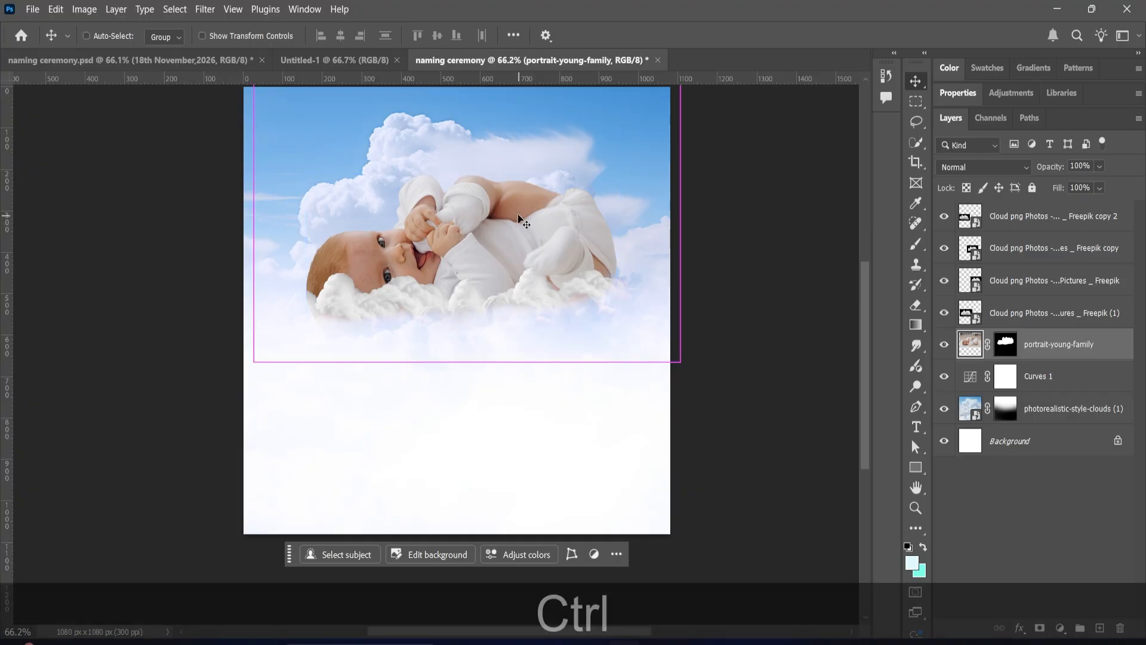
{"action": "key", "text": "ctrl+t"}
{"action": "left_click_drag", "start_coordinate": [695, 365], "coordinate": [690, 386]}
{"action": "left_click", "coordinate": [740, 36]}
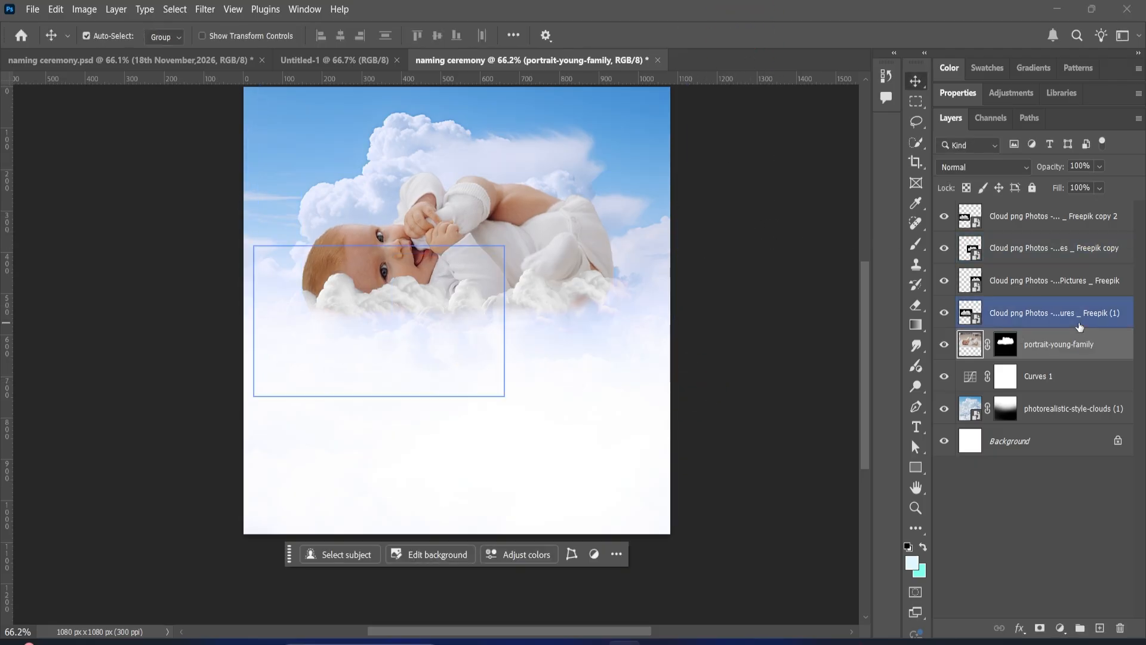
{"action": "left_click", "coordinate": [1054, 378]}
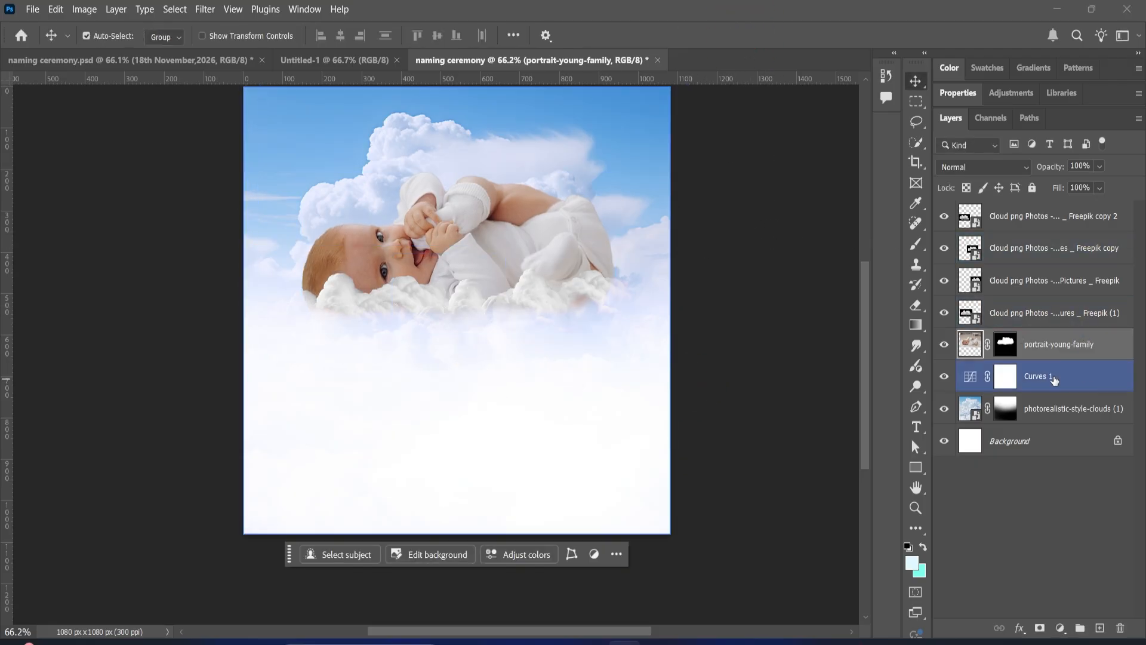
{"action": "left_click", "coordinate": [944, 346]}
{"action": "left_click", "coordinate": [944, 347]}
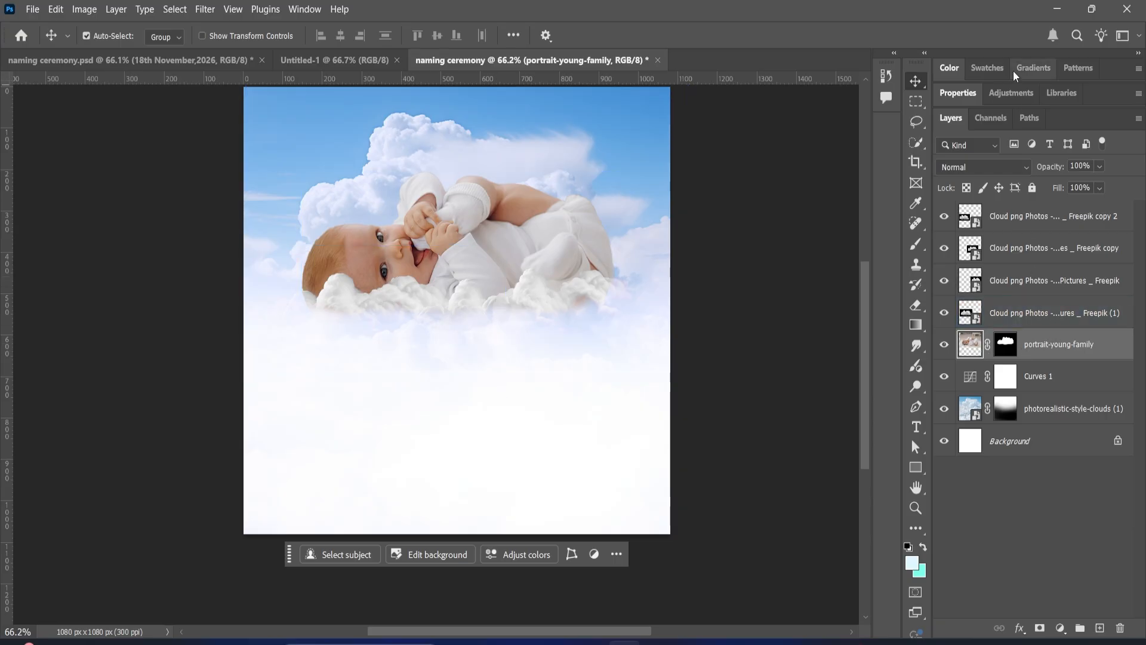
Add a Curves adjustment above the baby layer and move the Blue channel's white point slightly inward.
{"action": "left_click", "coordinate": [1019, 95]}
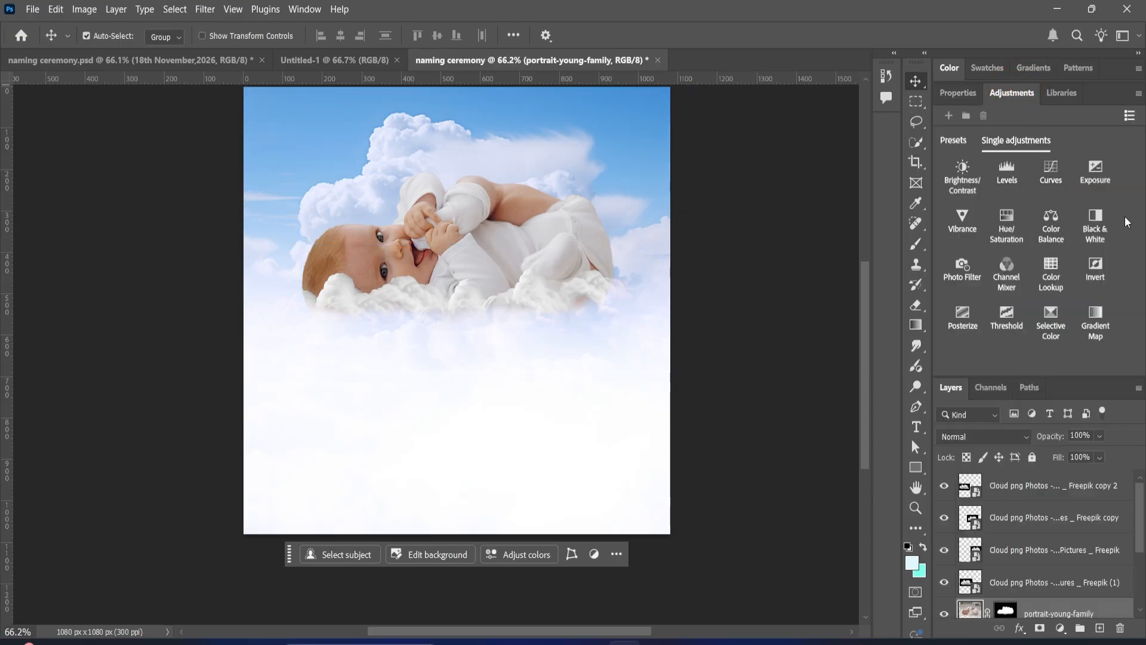
{"action": "left_click", "coordinate": [1054, 178]}
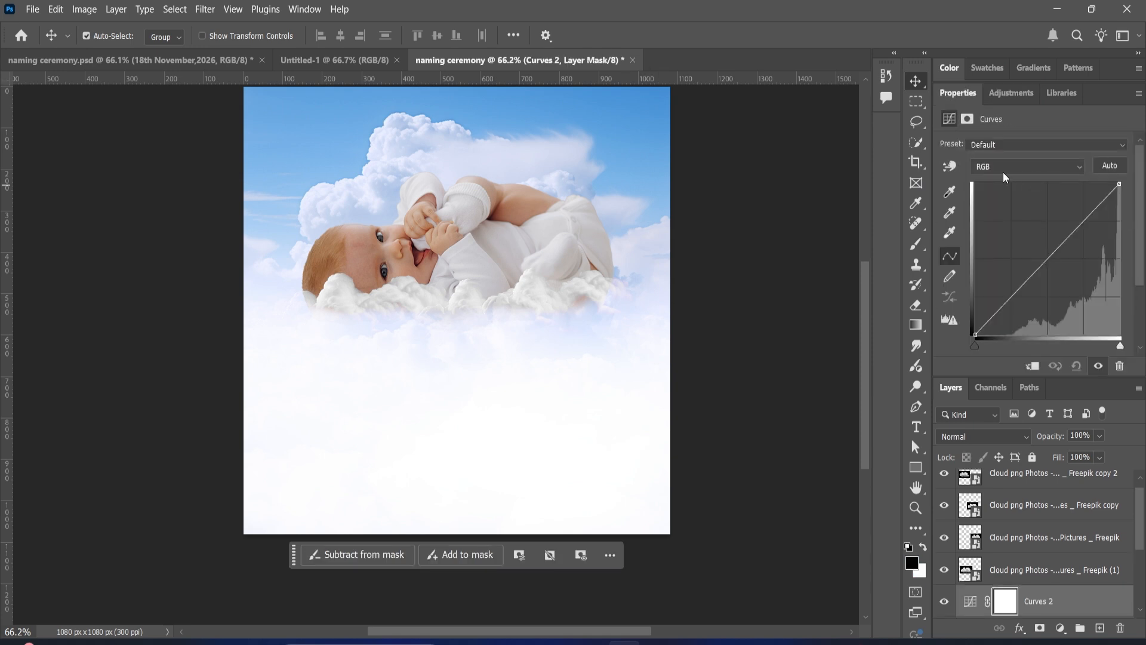
{"action": "left_click", "coordinate": [1004, 171]}
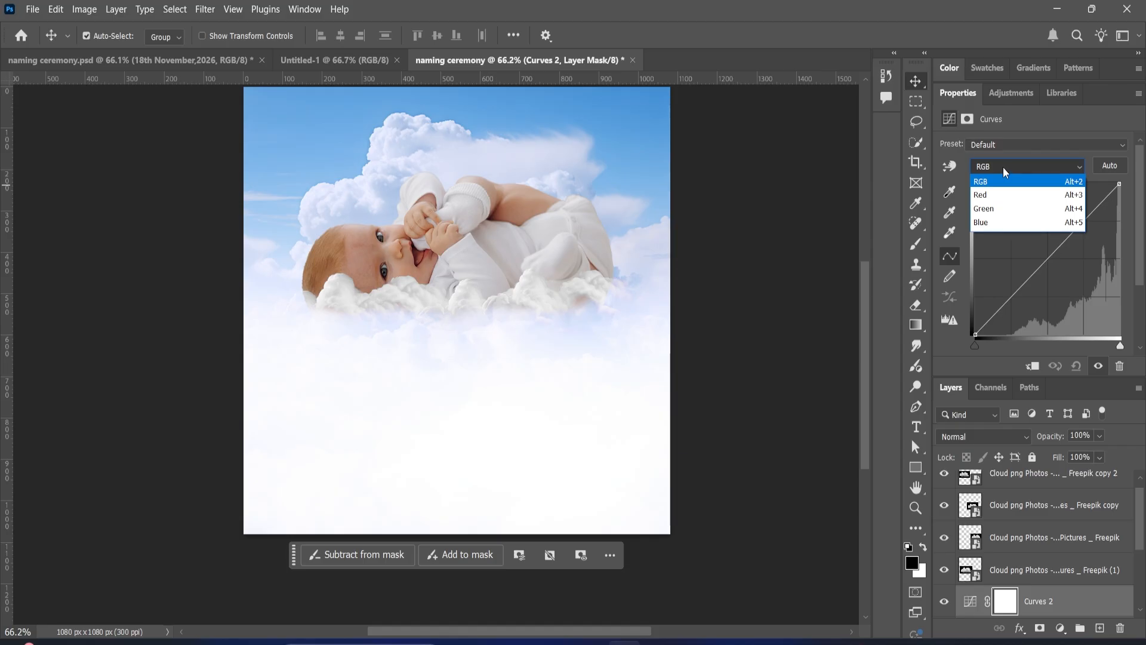
{"action": "left_click", "coordinate": [1017, 222]}
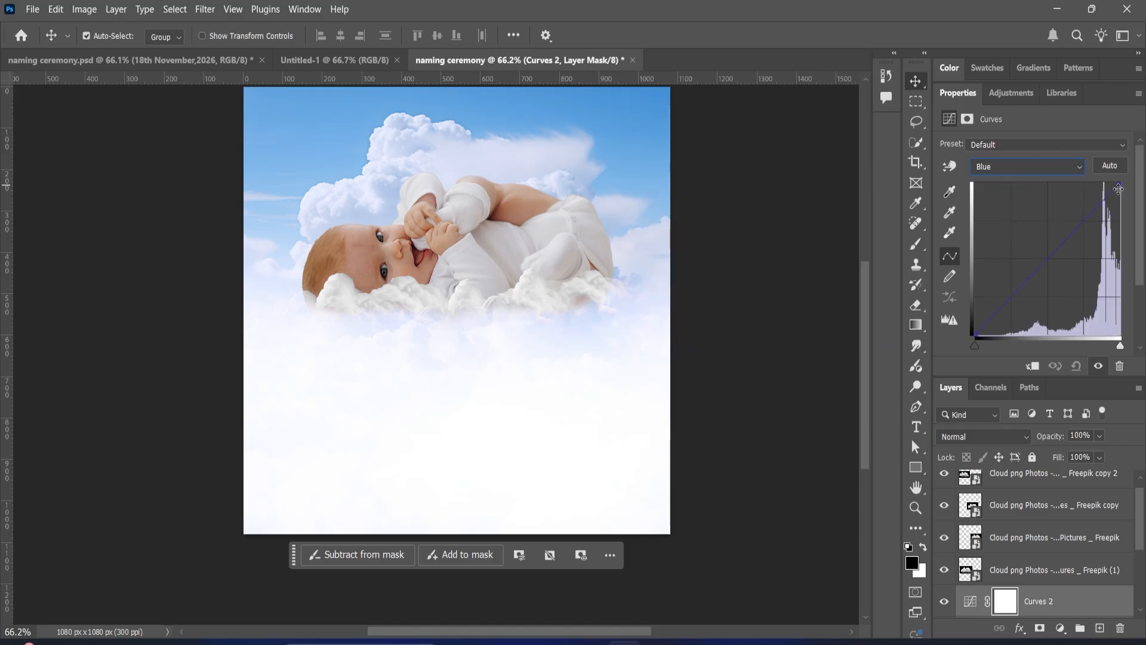
{"action": "mouse_move", "coordinate": [1118, 185]}
{"action": "left_mouse_down"}
{"action": "mouse_move", "coordinate": [1109, 176]}
{"action": "mouse_move", "coordinate": [1115, 185]}
{"action": "left_mouse_up"}
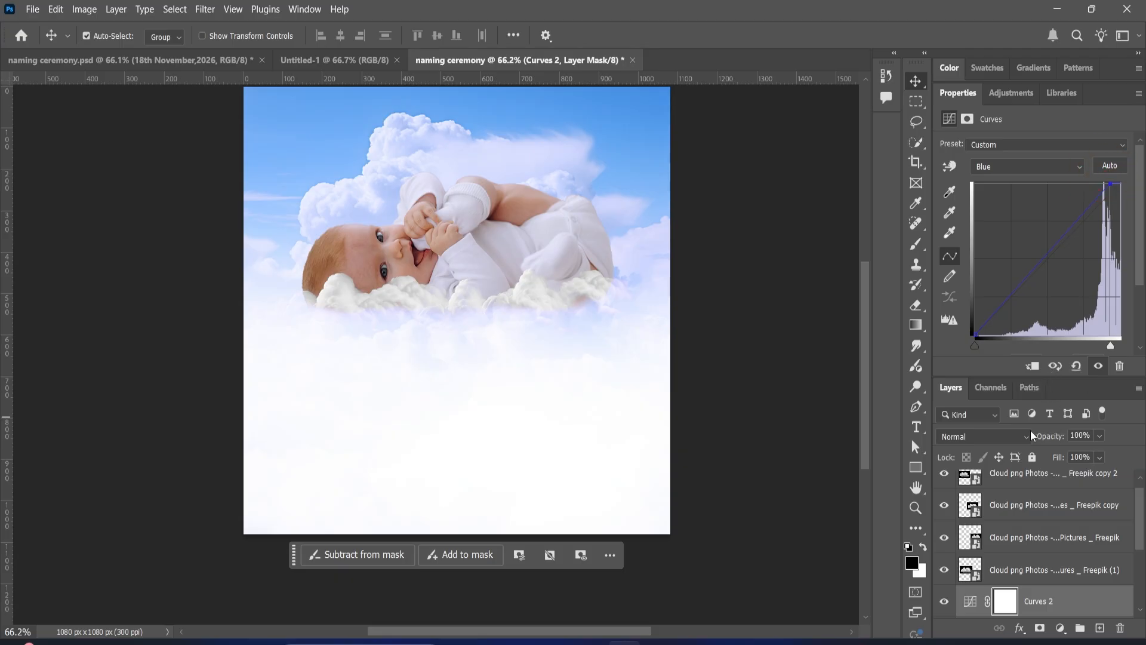
Clip the new Curves adjustment to the portrait-young-family layer so it affects only the baby.
{"action": "double_click", "coordinate": [957, 95]}
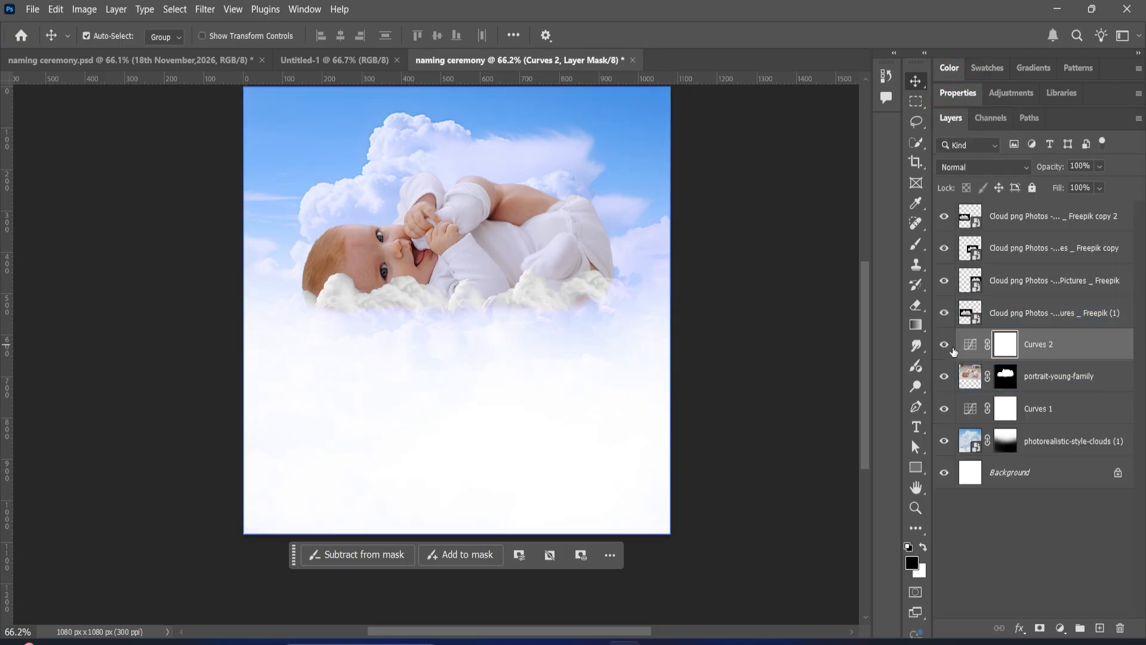
{"action": "left_click", "coordinate": [969, 382]}
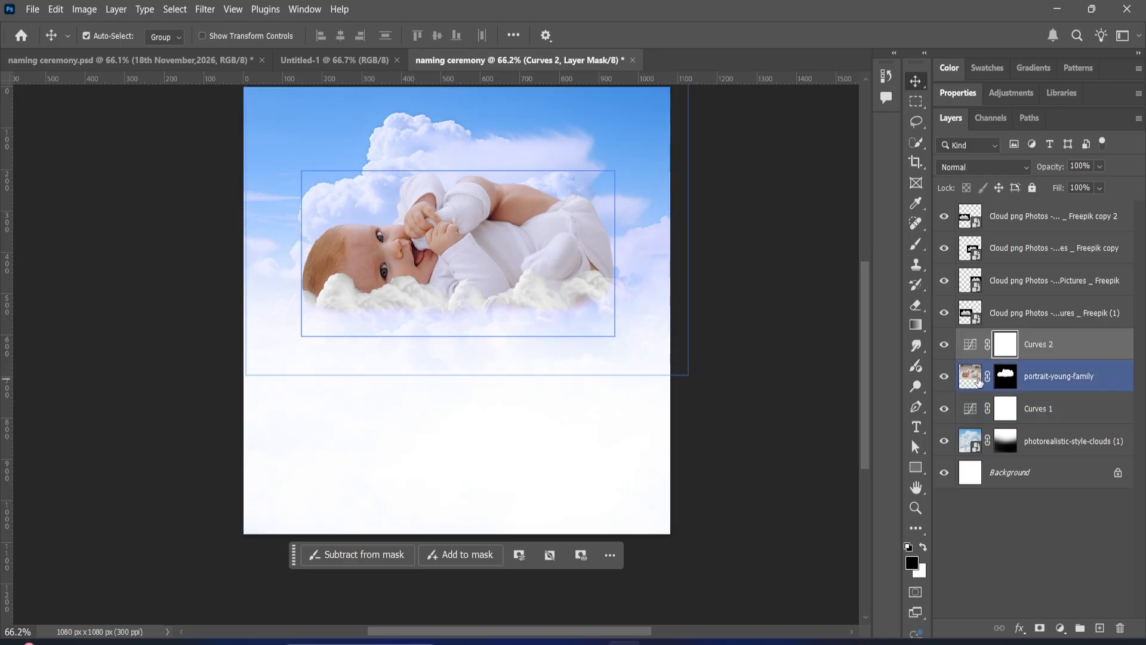
{"action": "left_click", "coordinate": [991, 316]}
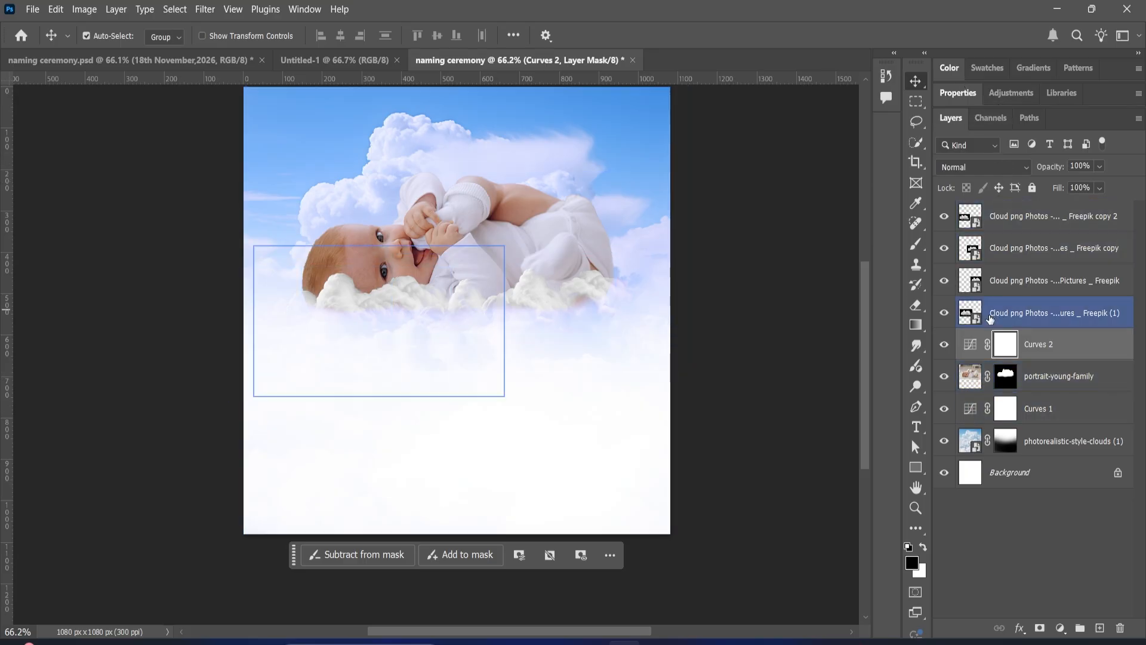
{"action": "double_click", "coordinate": [970, 344]}
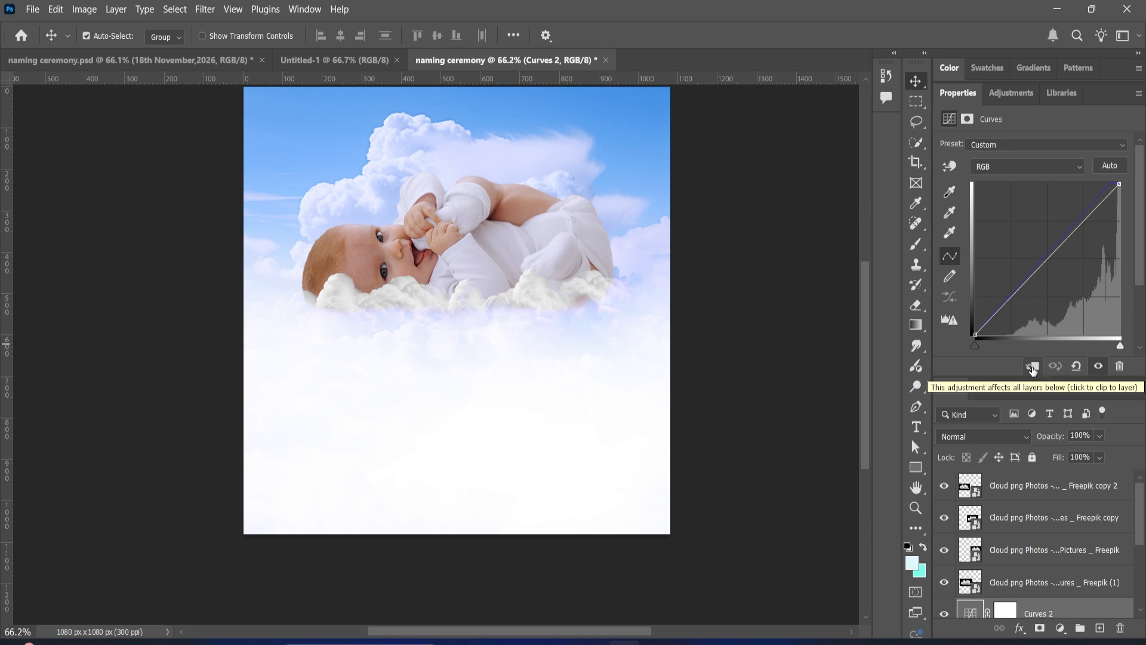
{"action": "left_click", "coordinate": [1032, 367]}
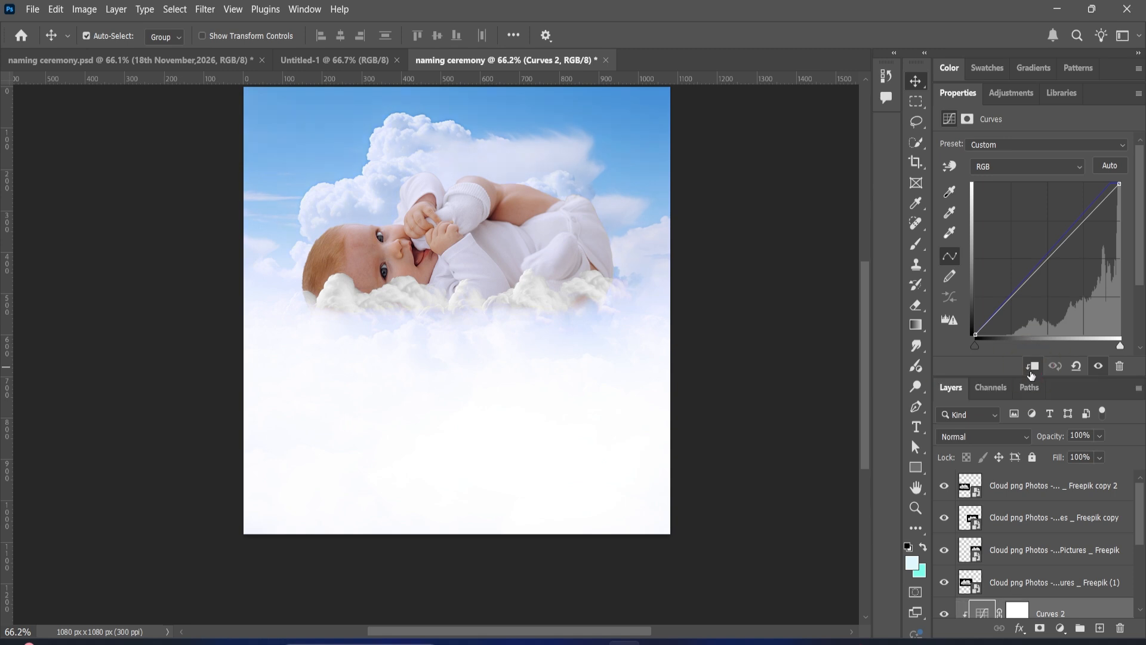
{"action": "double_click", "coordinate": [958, 93]}
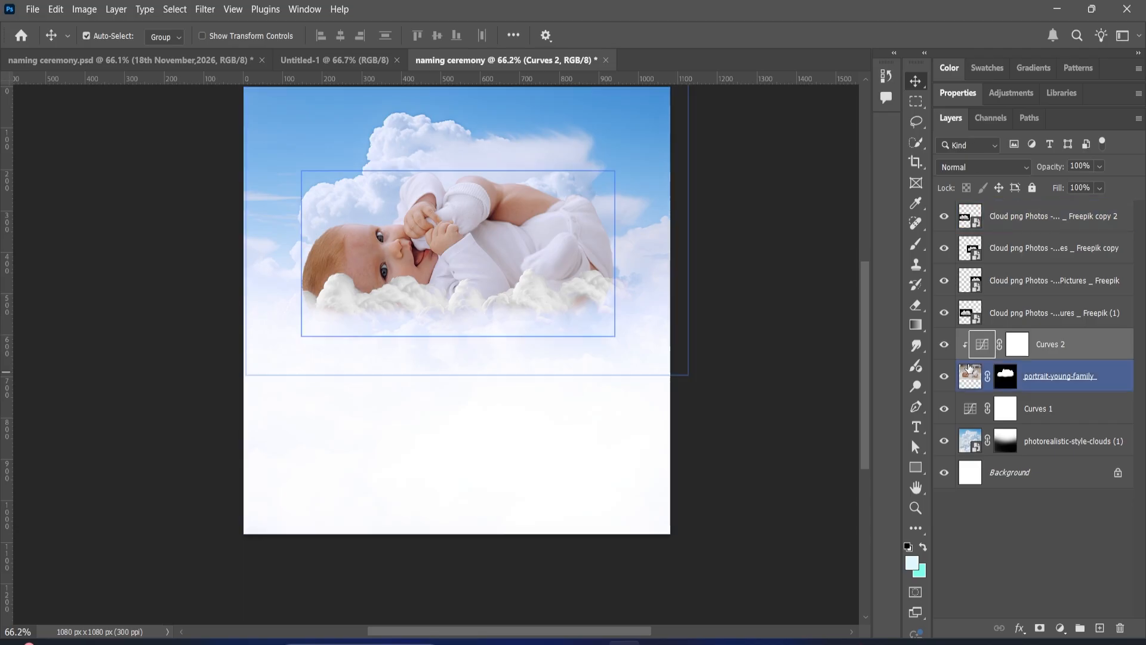
Compare the baby's color with and without the clipped Curves adjustment by toggling its visibility.
{"action": "left_click", "coordinate": [944, 346]}
{"action": "left_click", "coordinate": [944, 346]}
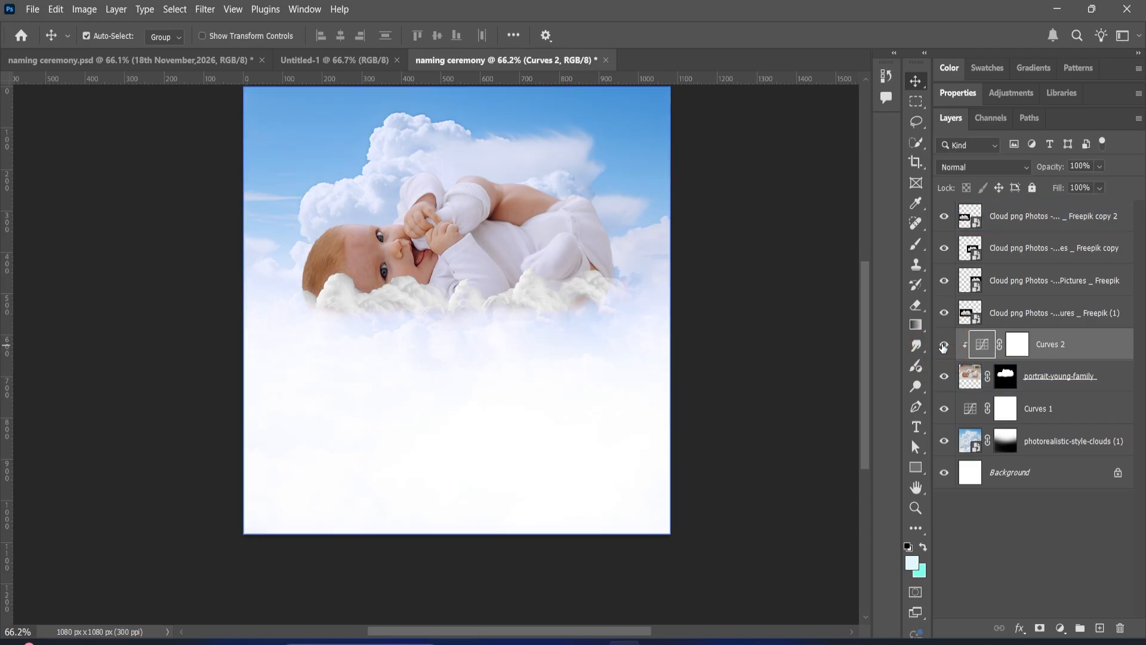
{"action": "left_click", "coordinate": [943, 346]}
{"action": "left_click", "coordinate": [943, 345]}
{"action": "left_click", "coordinate": [943, 345]}
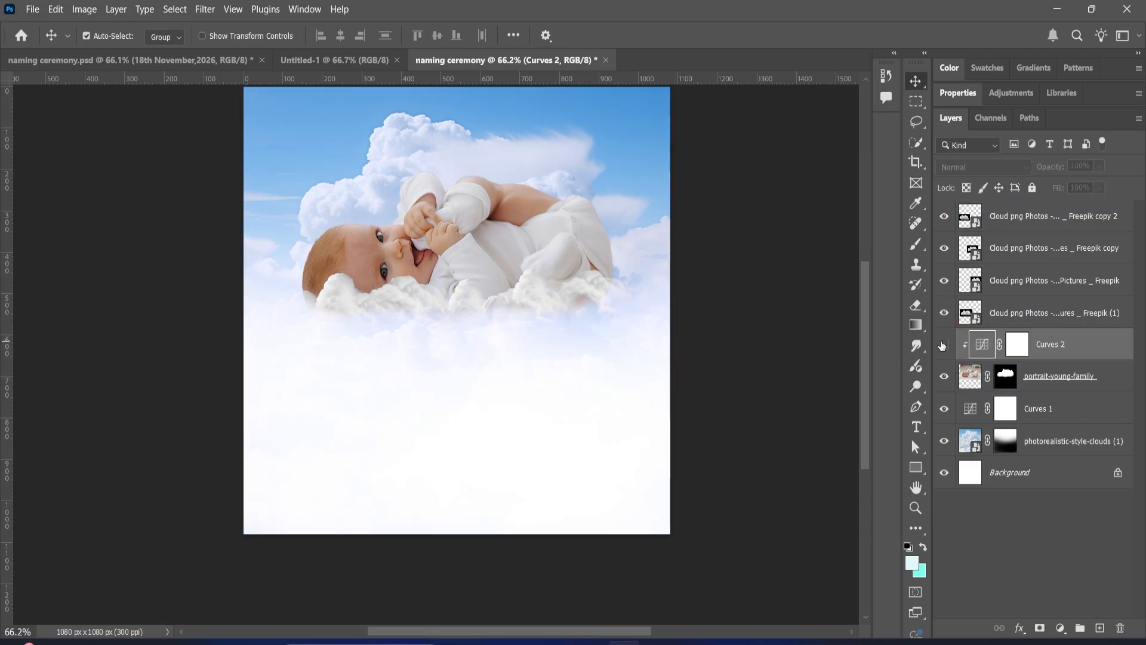
{"action": "left_click", "coordinate": [943, 346]}
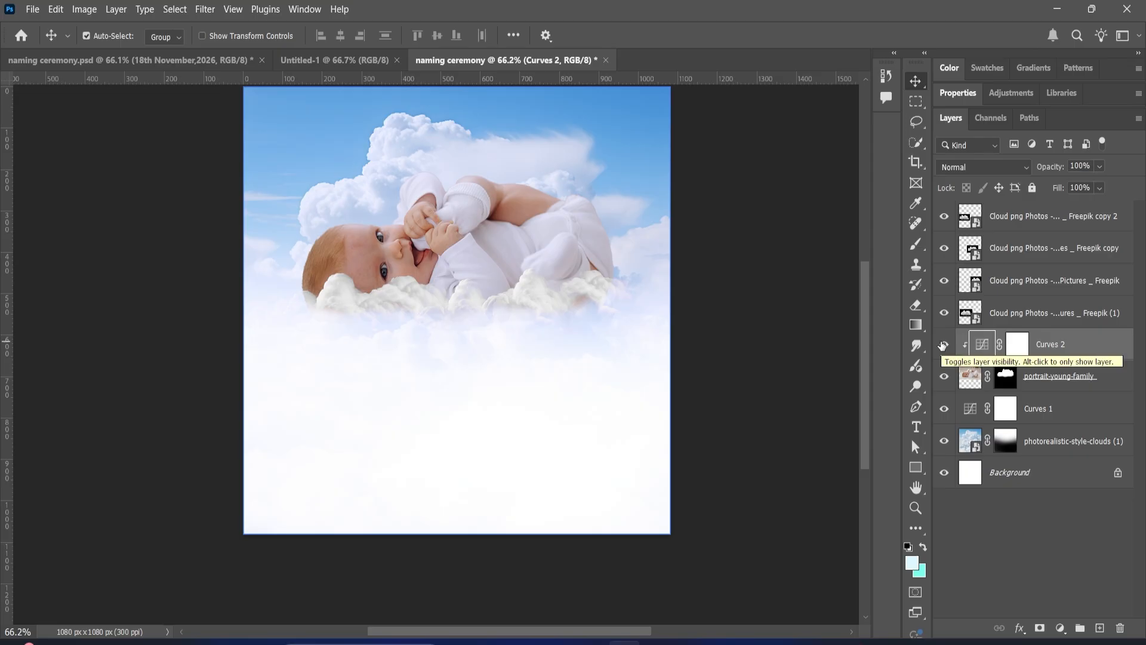
{"action": "left_click", "coordinate": [943, 345]}
{"action": "left_click", "coordinate": [944, 346]}
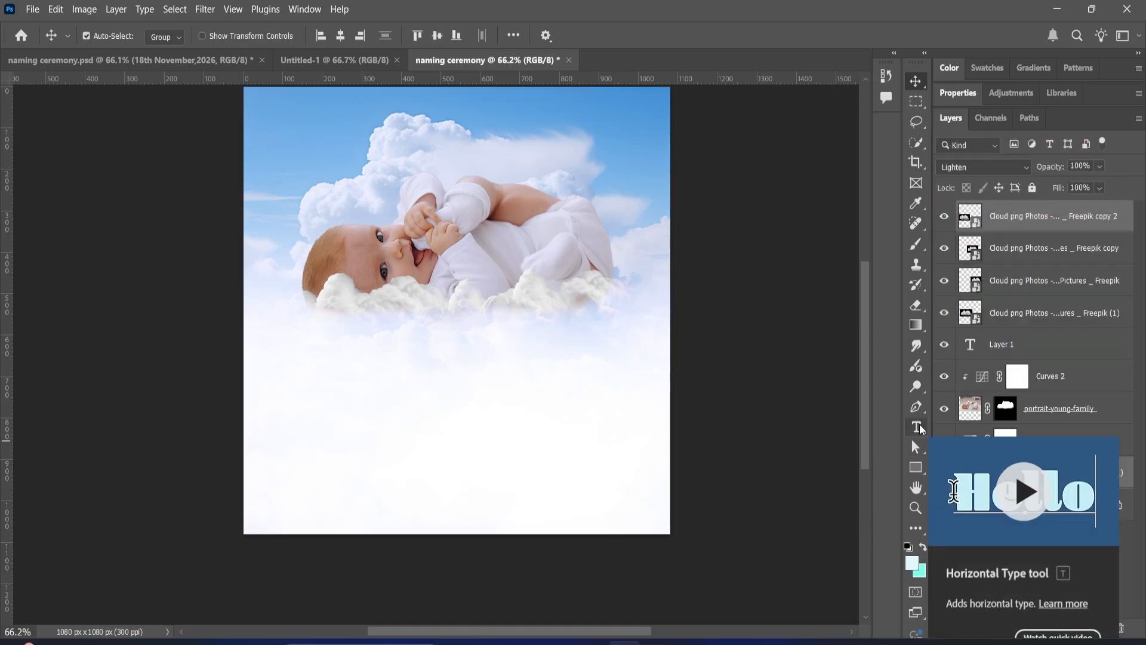
Add the text "Naming" in red 18 pt Nexa Bold over the clouds beneath the baby.
{"action": "left_click", "coordinate": [917, 427]}
{"action": "left_click", "coordinate": [385, 306]}
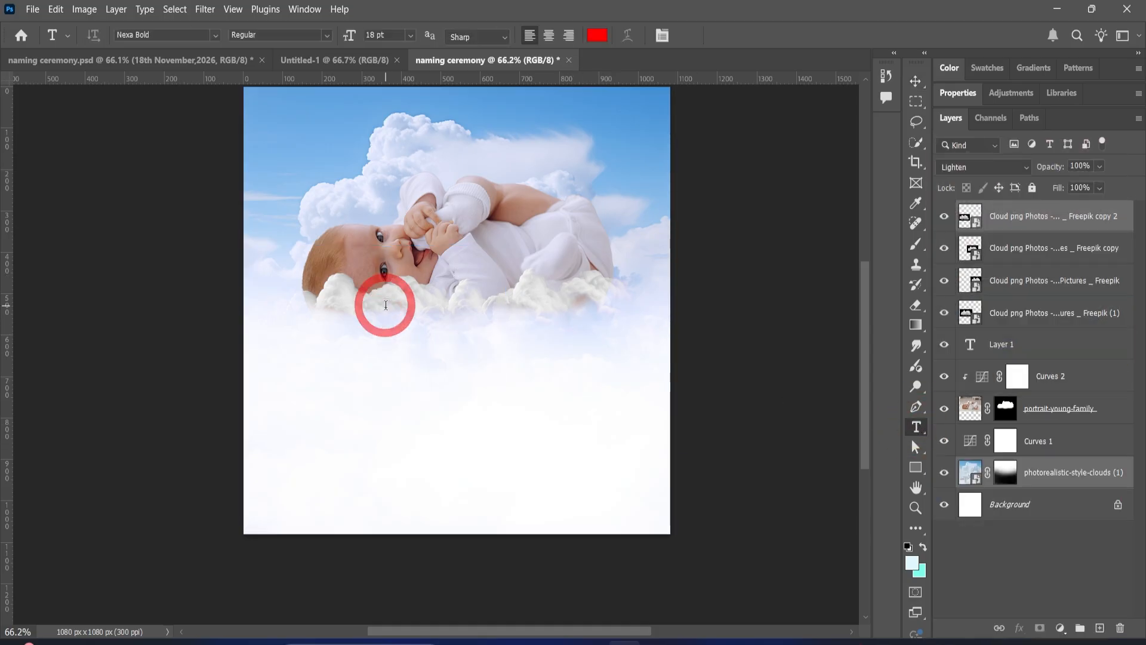
{"action": "type", "text": "NA"}
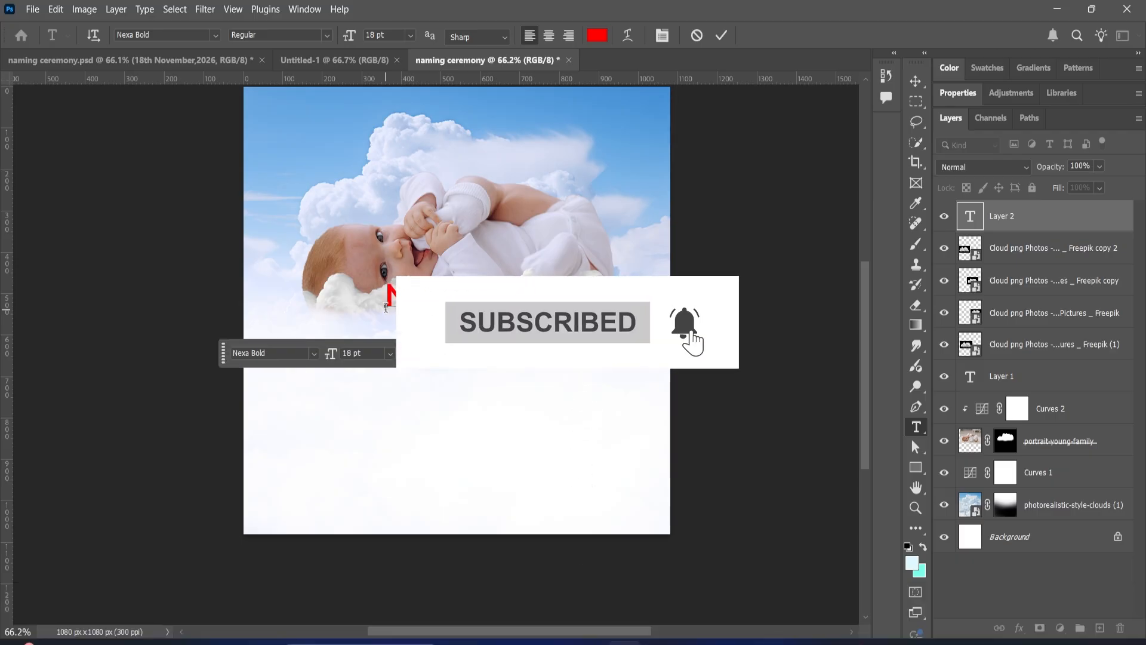
{"action": "type", "text": "ming"}
{"action": "left_click", "coordinate": [425, 298]}
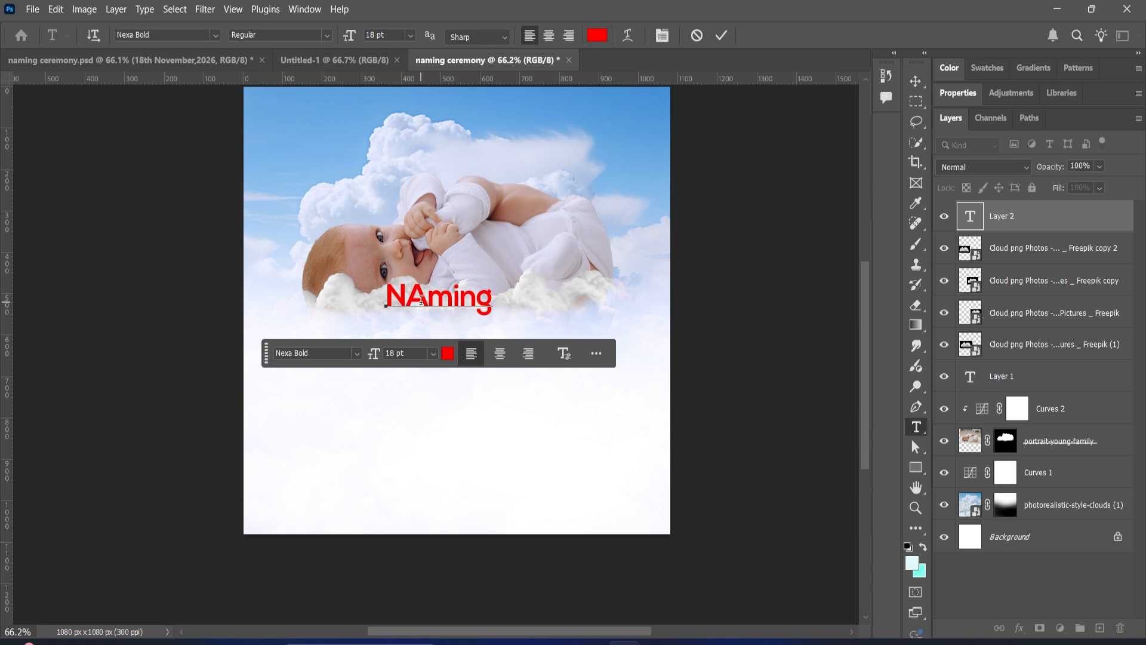
{"action": "key", "text": "BackSpace"}
{"action": "type", "text": "a"}
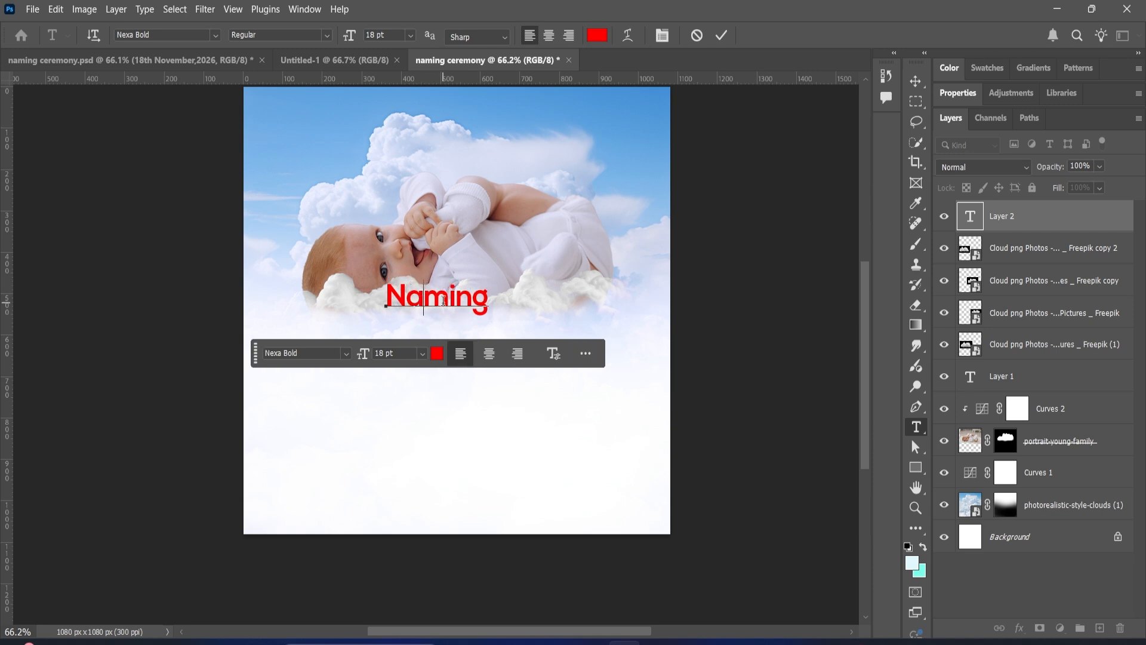
Change the font of the whole word "Naming" to Abril Fatface Regular.
{"action": "double_click", "coordinate": [440, 295]}
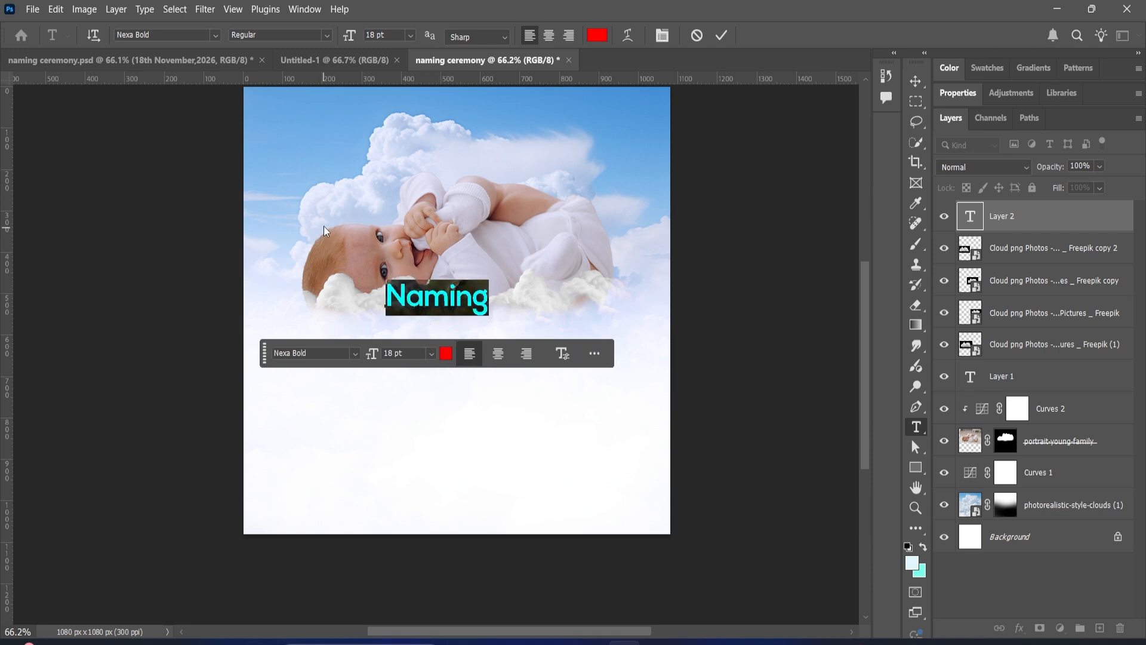
{"action": "left_click", "coordinate": [216, 35]}
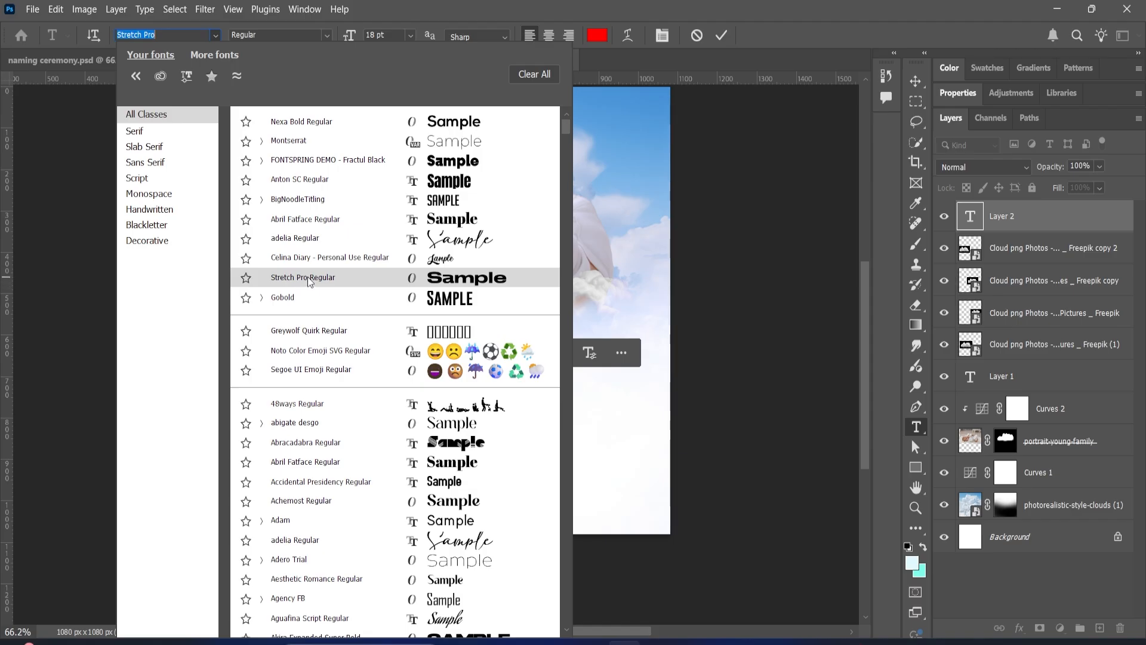
{"action": "left_click", "coordinate": [327, 221]}
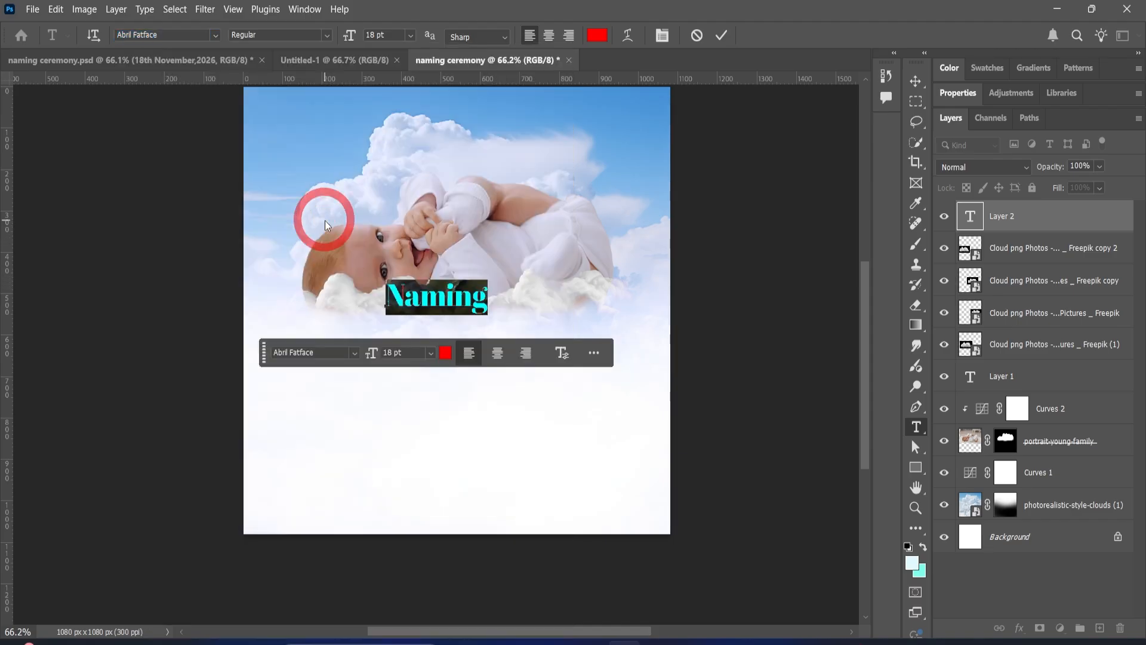
Enlarge the word "Naming" to 30 pt and center it over the clouds beneath the baby.
{"action": "left_click", "coordinate": [410, 35]}
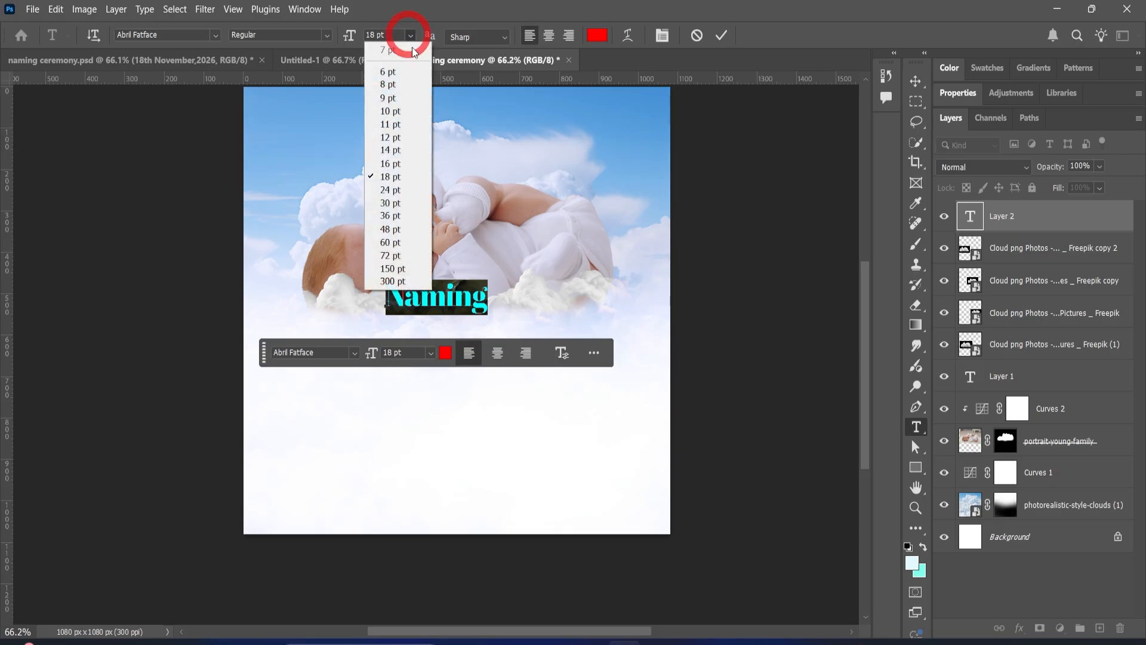
{"action": "left_click", "coordinate": [411, 195]}
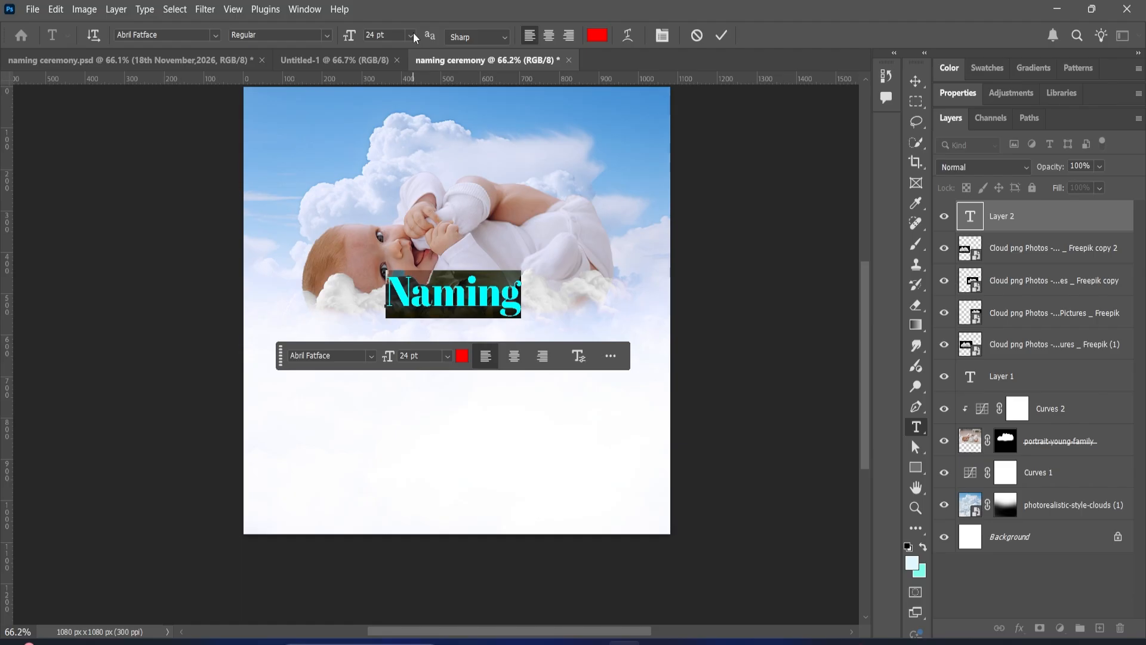
{"action": "left_click", "coordinate": [410, 36]}
{"action": "left_click", "coordinate": [394, 204]}
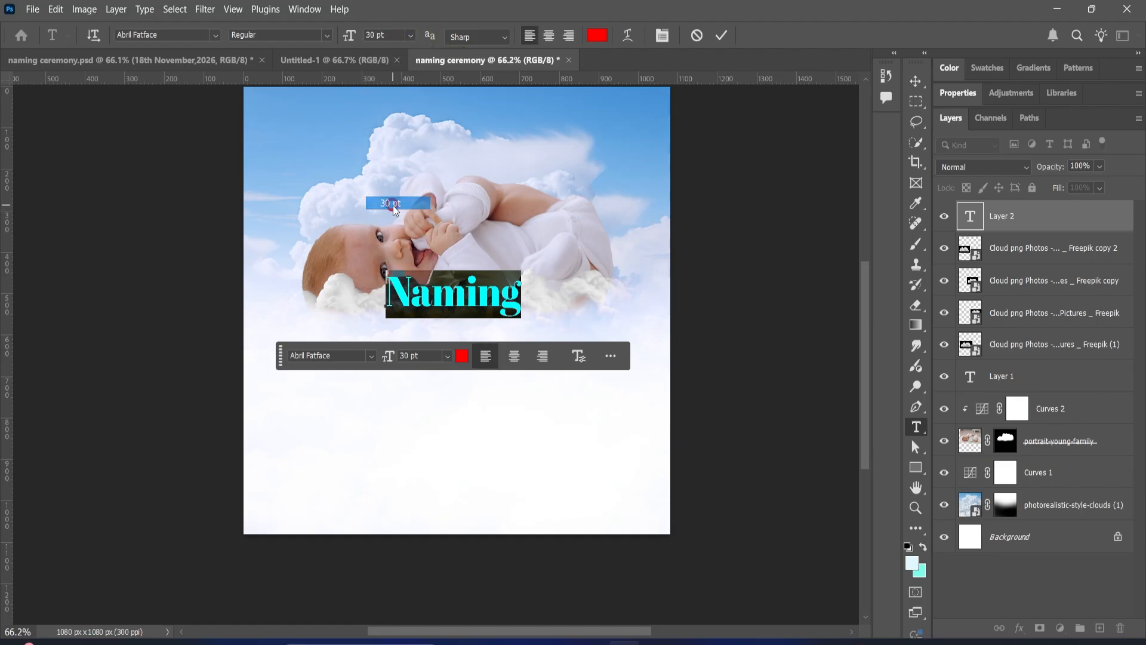
{"action": "left_click", "coordinate": [721, 35]}
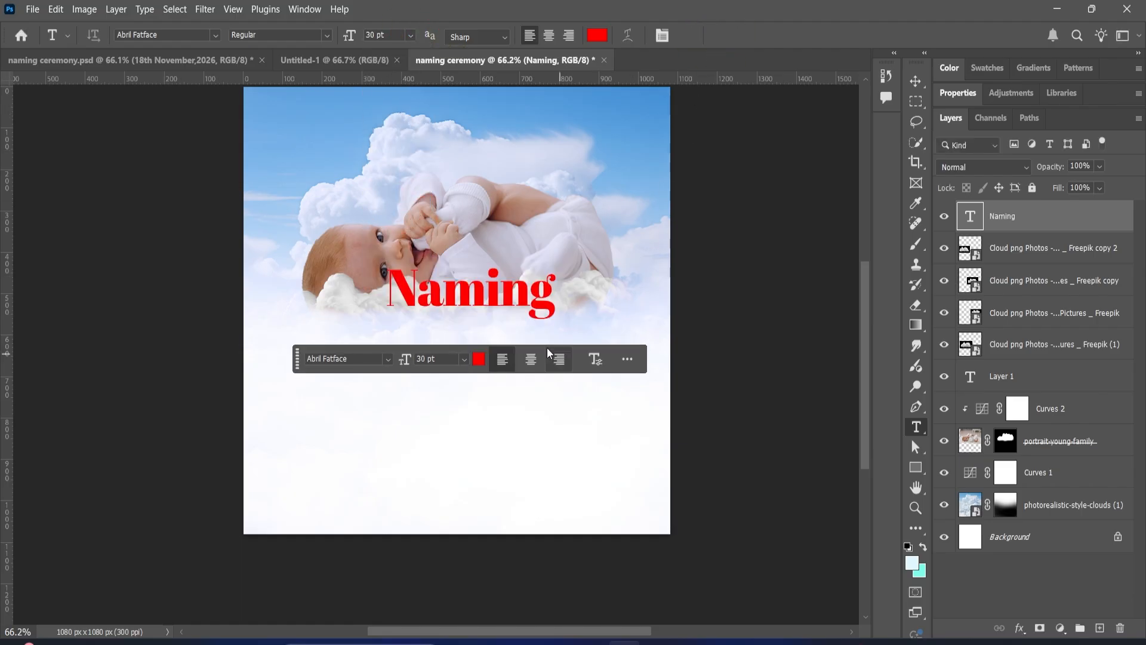
{"action": "left_click", "coordinate": [915, 81]}
{"action": "left_click_drag", "start_coordinate": [482, 303], "coordinate": [461, 309]}
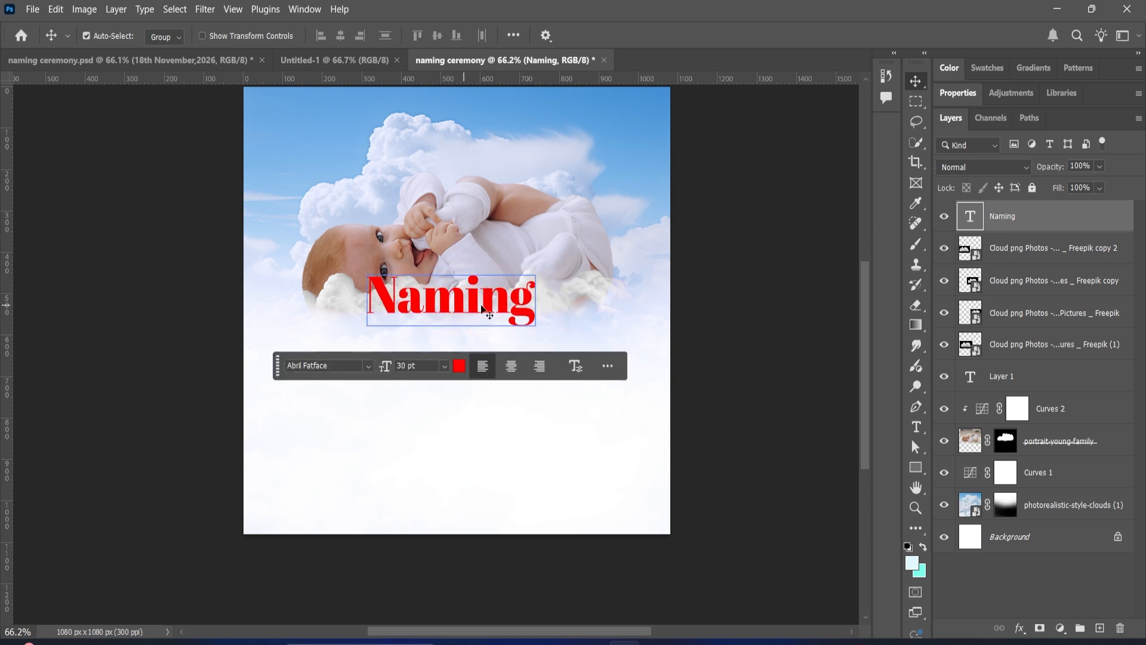
Duplicate the "Naming" text layer and place the copy directly below the original word.
{"action": "left_click", "coordinate": [1033, 221]}
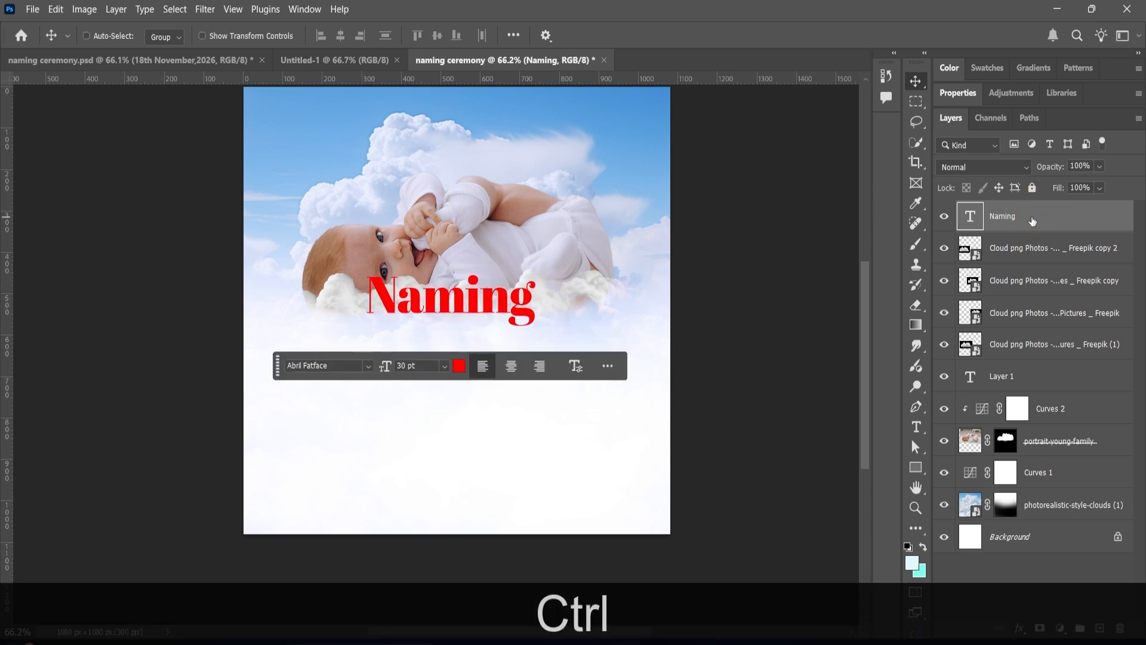
{"action": "key", "text": "ctrl+j"}
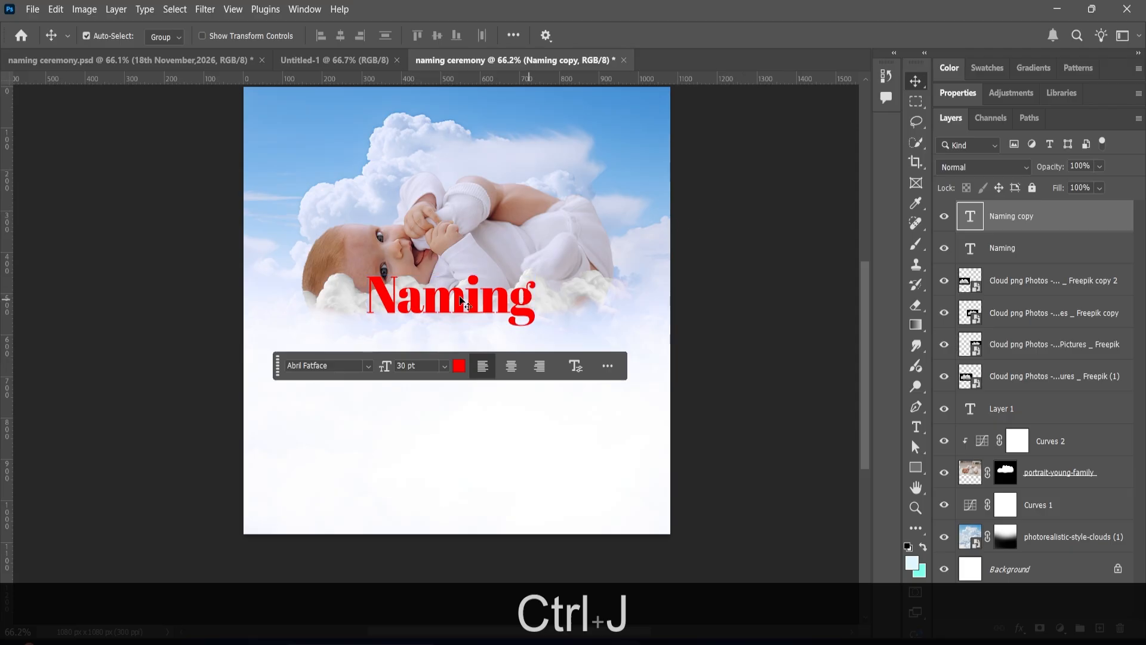
{"action": "left_click_drag", "start_coordinate": [462, 308], "coordinate": [466, 354]}
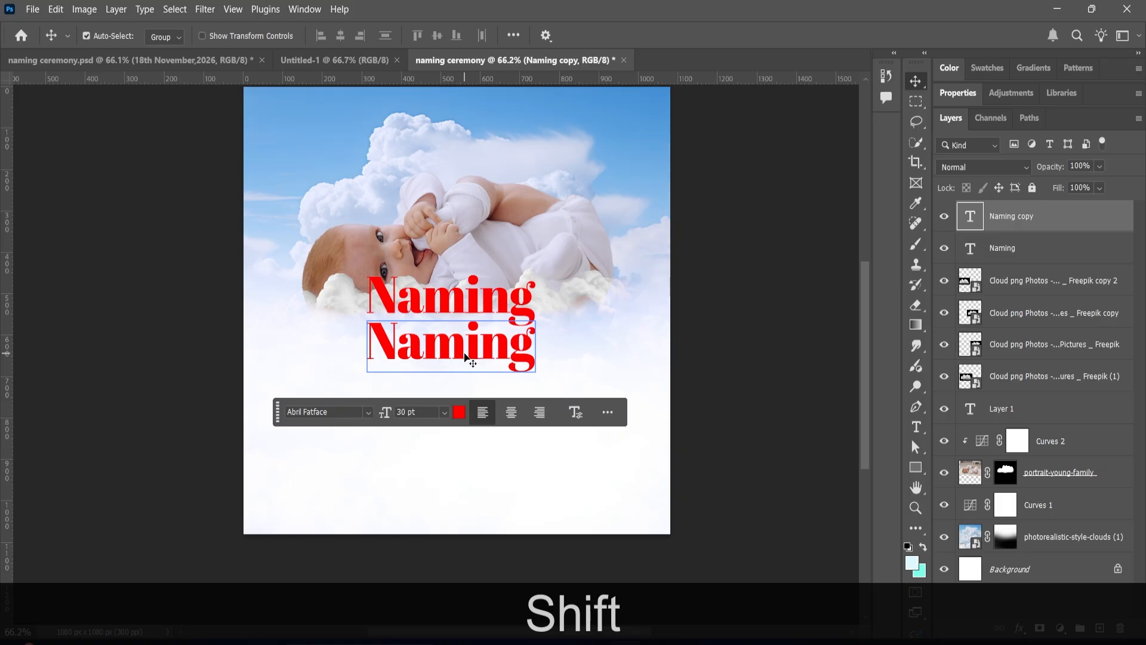
Replace the text of the lower "Naming" copy with "Ceremony".
{"action": "double_click", "coordinate": [467, 357]}
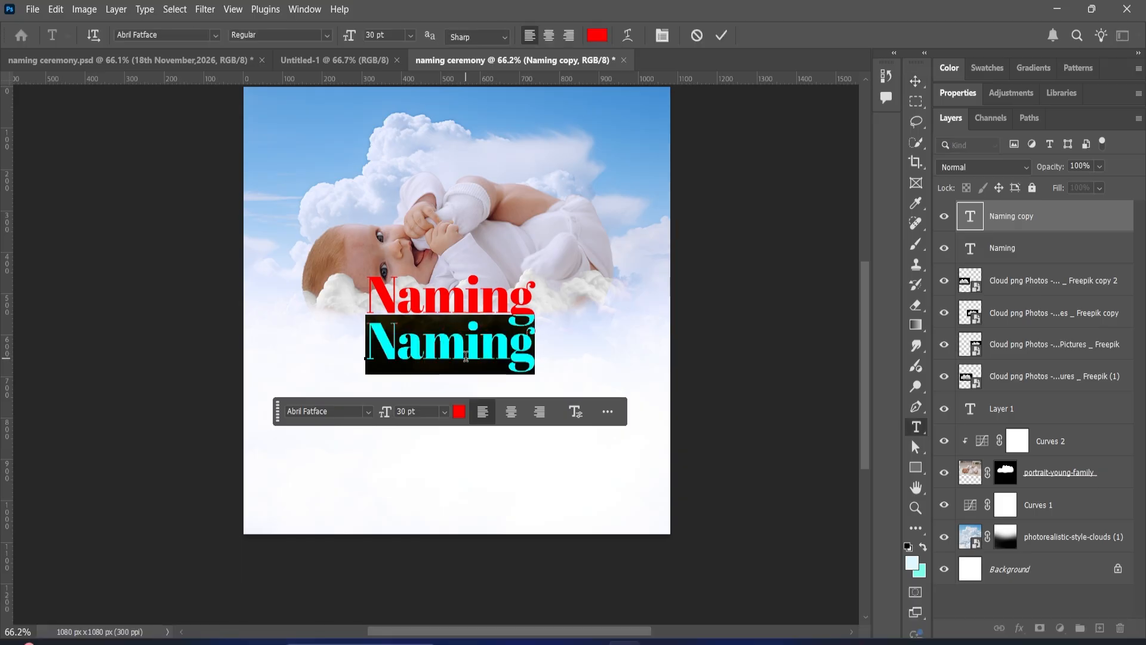
{"action": "type", "text": "Cere"}
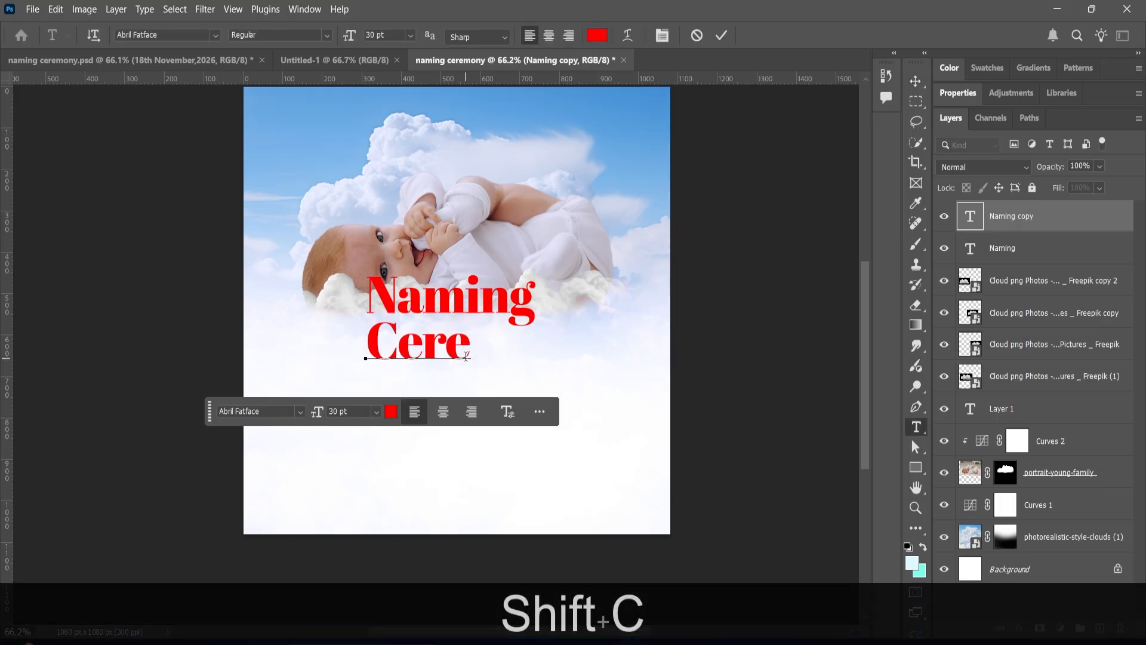
{"action": "type", "text": "mo"}
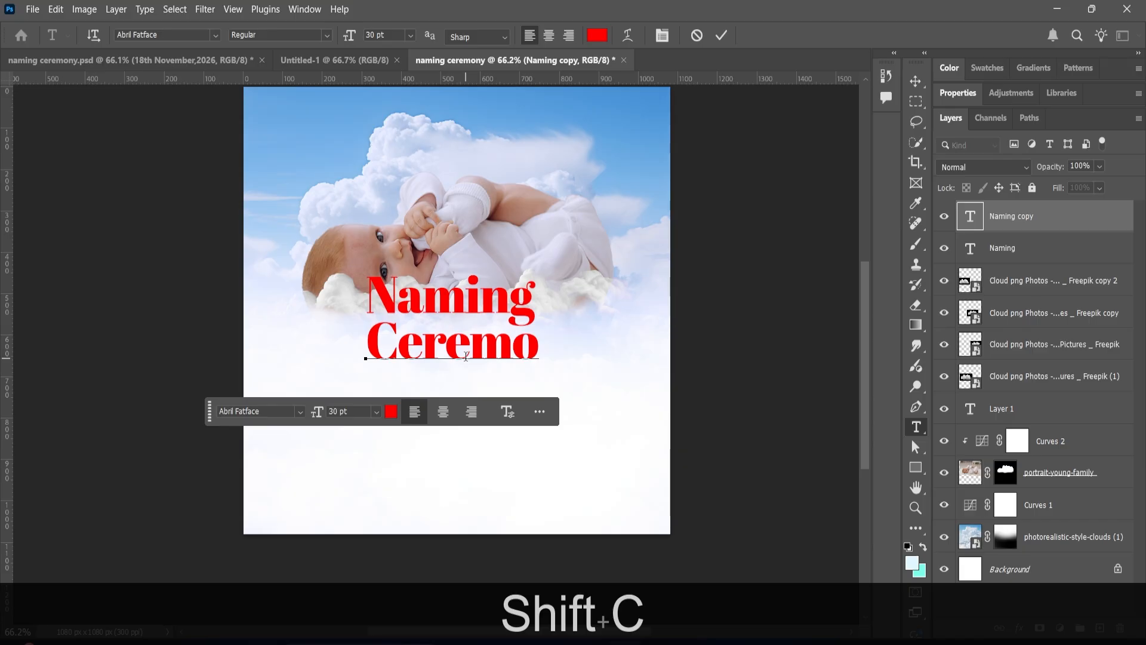
{"action": "type", "text": "ny"}
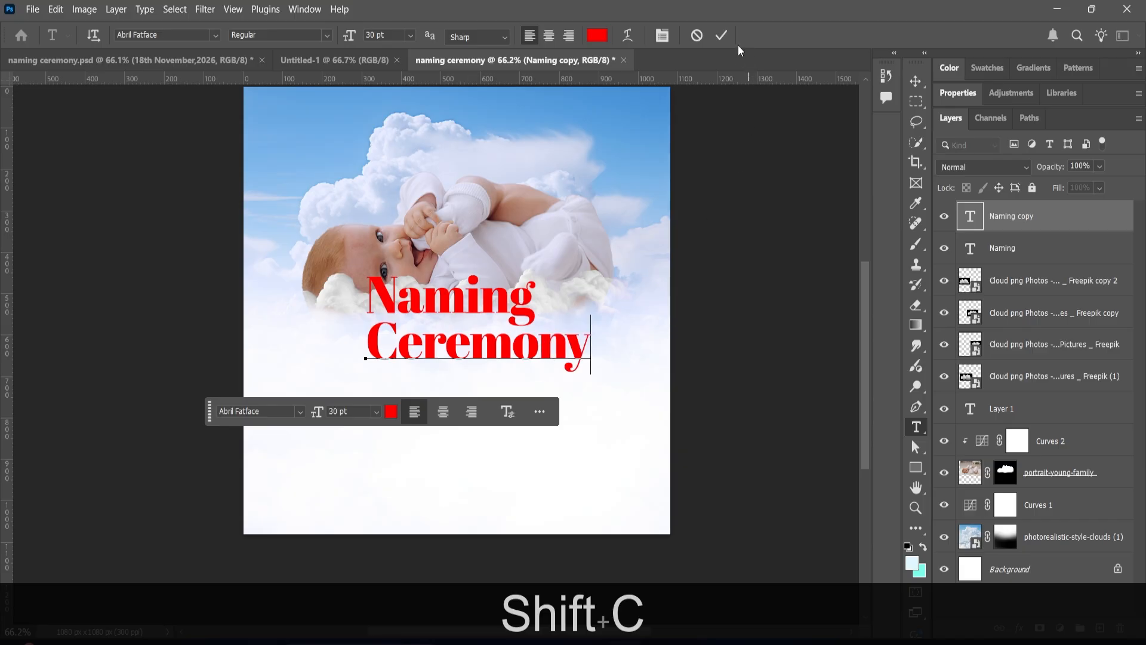
{"action": "left_click", "coordinate": [721, 35]}
Align "Naming" and "Ceremony" so the two words are centered one above the other.
{"action": "key", "text": "v"}
{"action": "left_click_drag", "start_coordinate": [492, 350], "coordinate": [478, 344]}
{"action": "left_click_drag", "start_coordinate": [479, 305], "coordinate": [478, 348]}
Try the word "Naming" at 24 pt, repositioned above the middle of "Ceremony".
{"action": "double_click", "coordinate": [430, 296]}
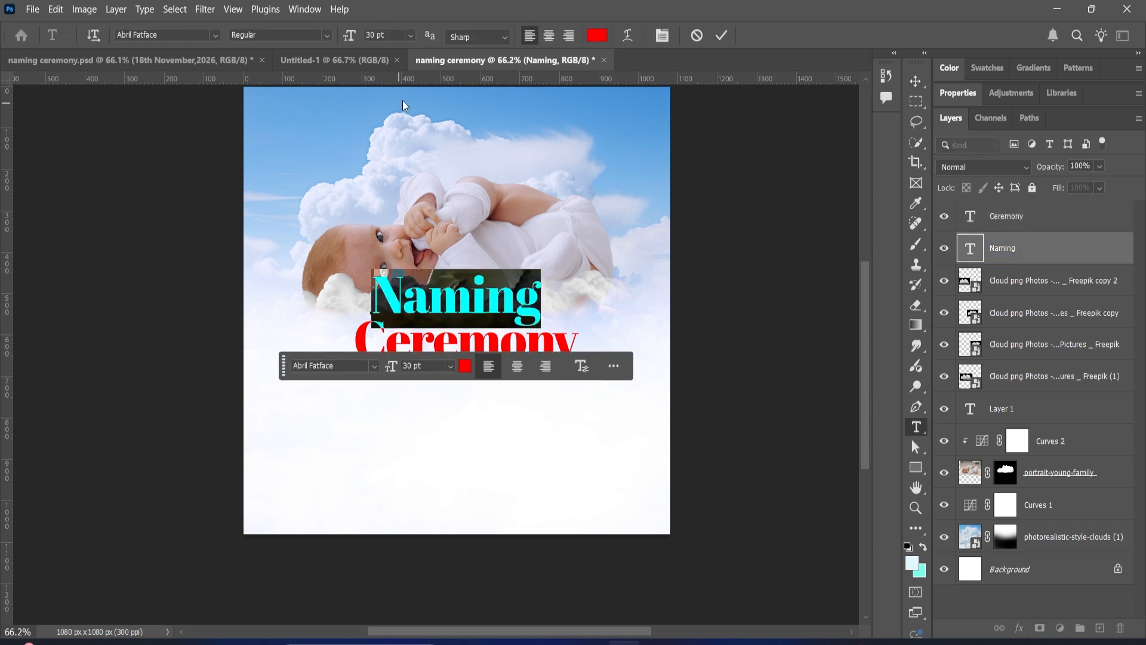
{"action": "left_click", "coordinate": [410, 36]}
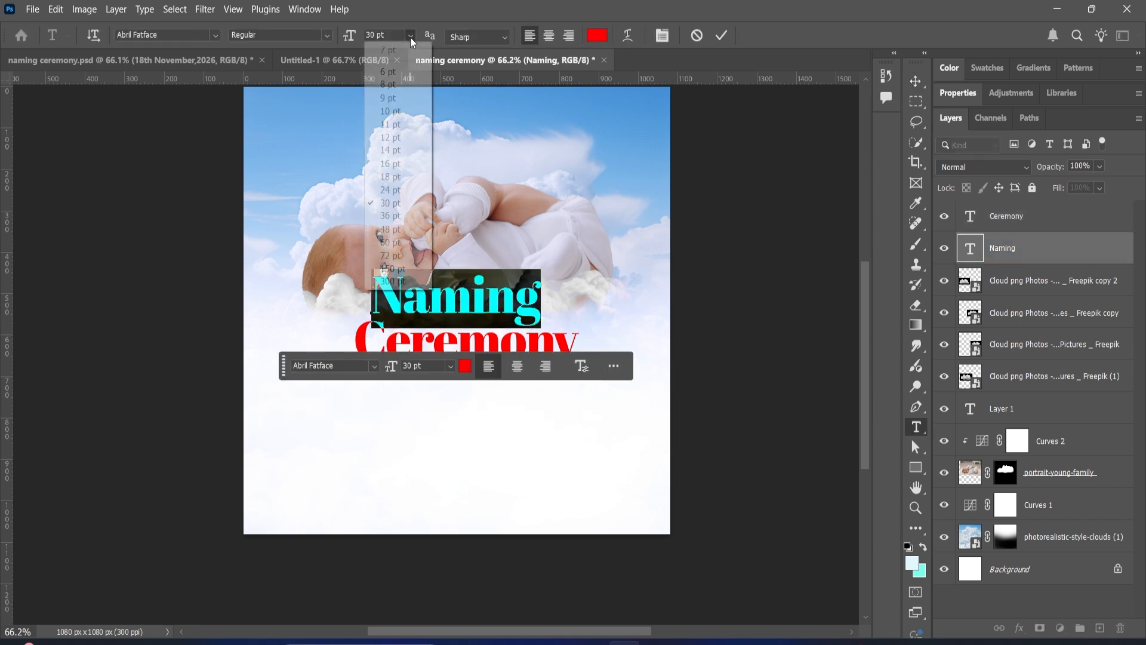
{"action": "left_click", "coordinate": [396, 188]}
{"action": "left_click", "coordinate": [448, 305]}
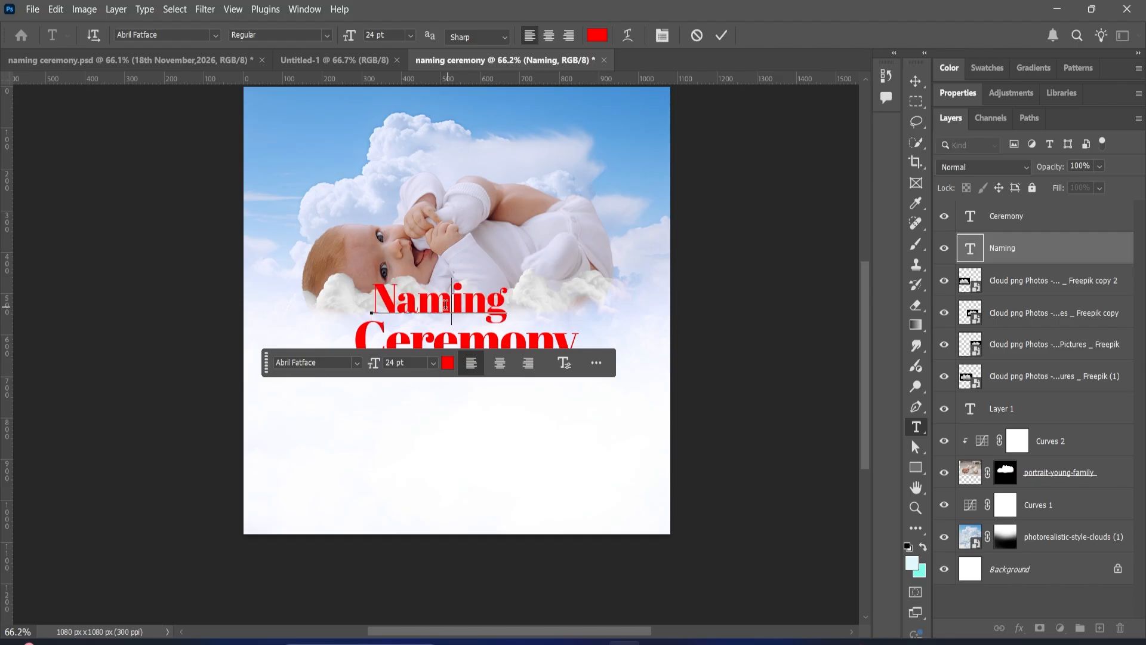
{"action": "left_click", "coordinate": [722, 35]}
{"action": "key", "text": "v"}
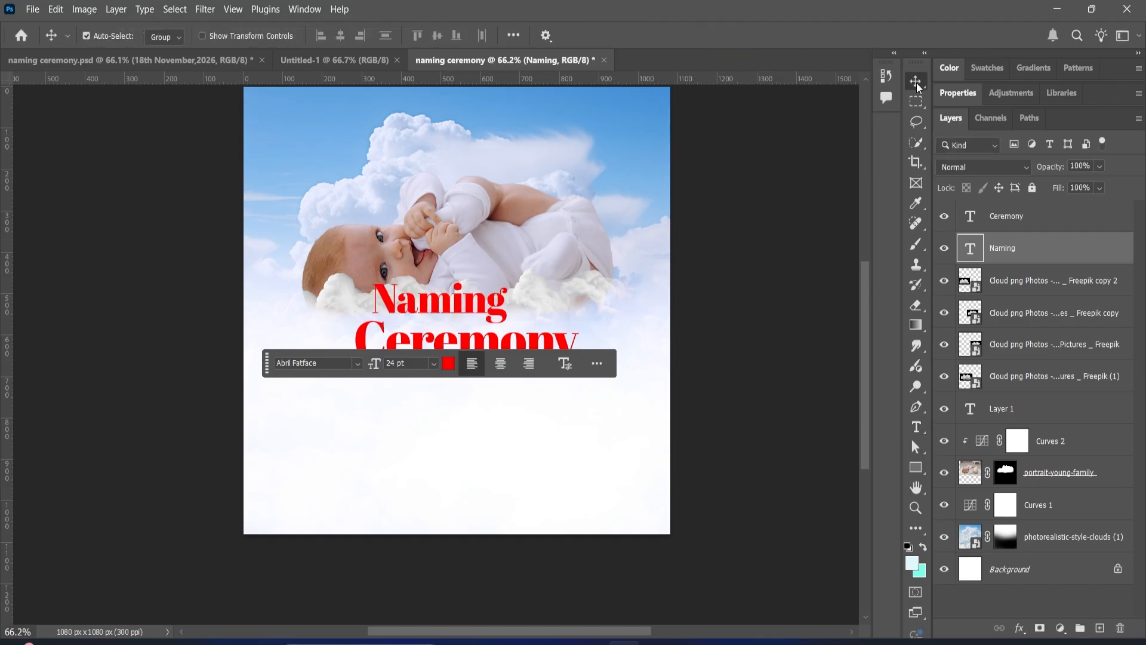
{"action": "left_click_drag", "start_coordinate": [454, 310], "coordinate": [475, 317]}
Set the word "Naming" to 30 pt and center it closely above "Ceremony".
{"action": "double_click", "coordinate": [473, 310]}
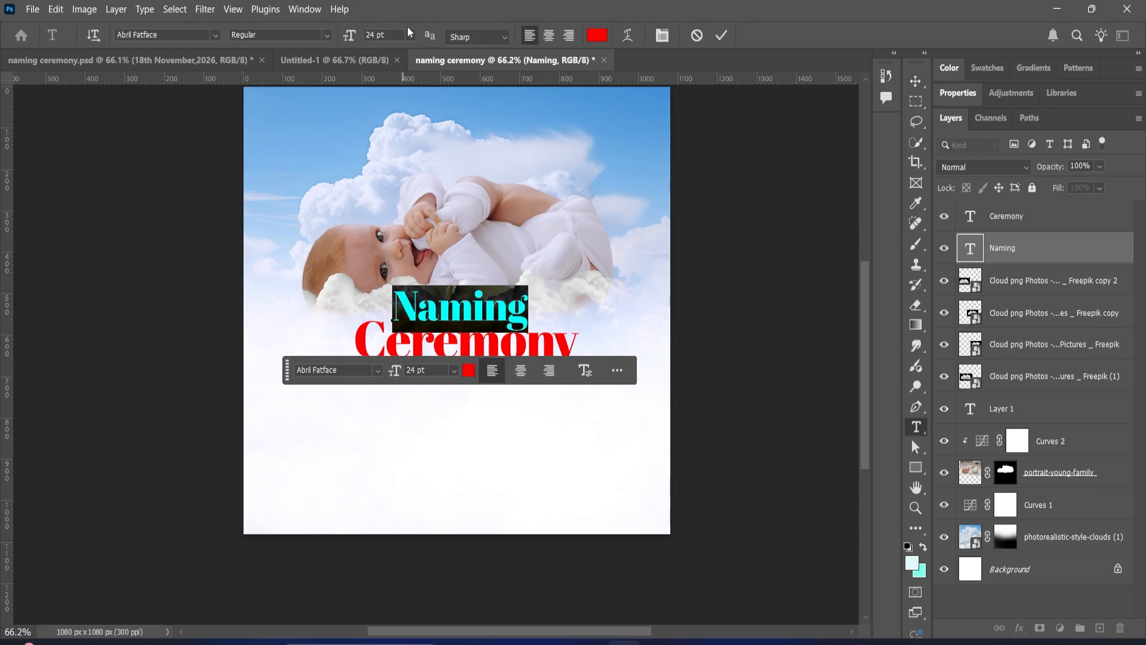
{"action": "left_click", "coordinate": [411, 35]}
{"action": "left_click", "coordinate": [391, 203]}
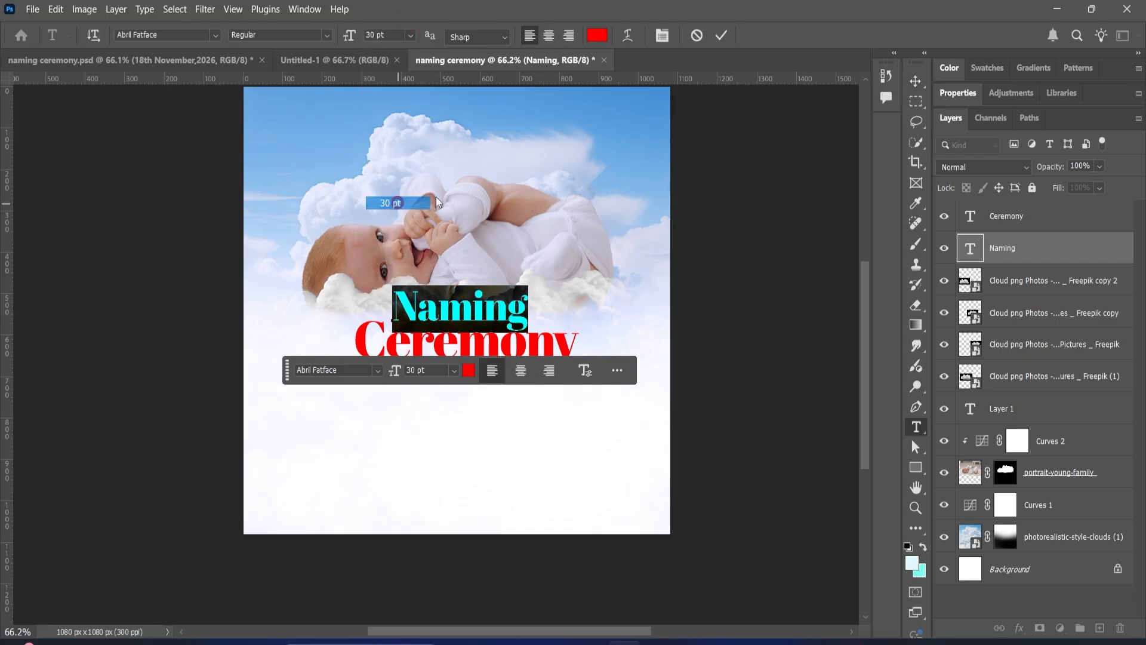
{"action": "left_click", "coordinate": [721, 35]}
{"action": "key", "text": "v"}
{"action": "left_click_drag", "start_coordinate": [489, 306], "coordinate": [477, 306]}
{"action": "left_click_drag", "start_coordinate": [476, 352], "coordinate": [477, 354]}
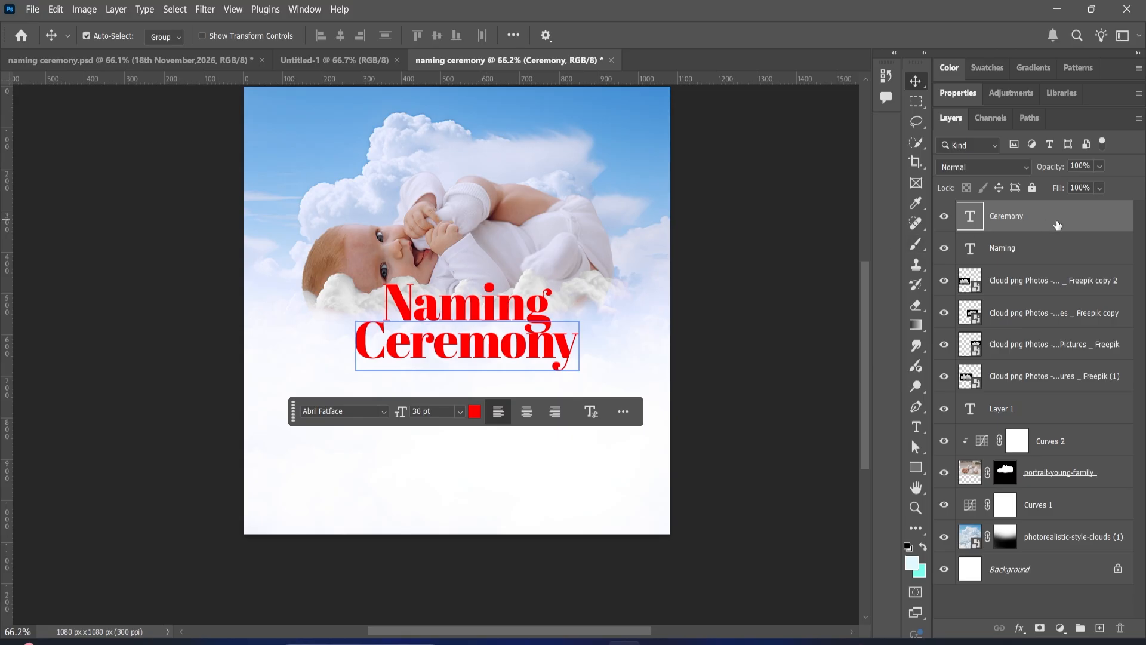
Add a Gradient Overlay layer style to the "Naming" text layer.
{"action": "left_click", "coordinate": [1089, 260]}
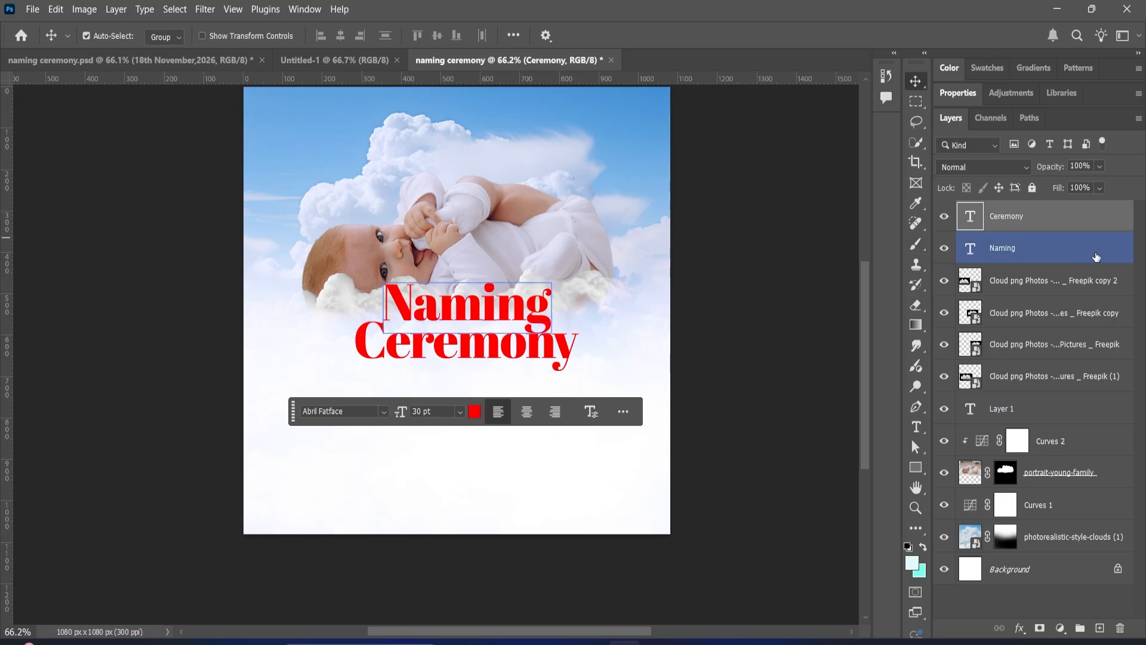
{"action": "double_click", "coordinate": [1096, 256]}
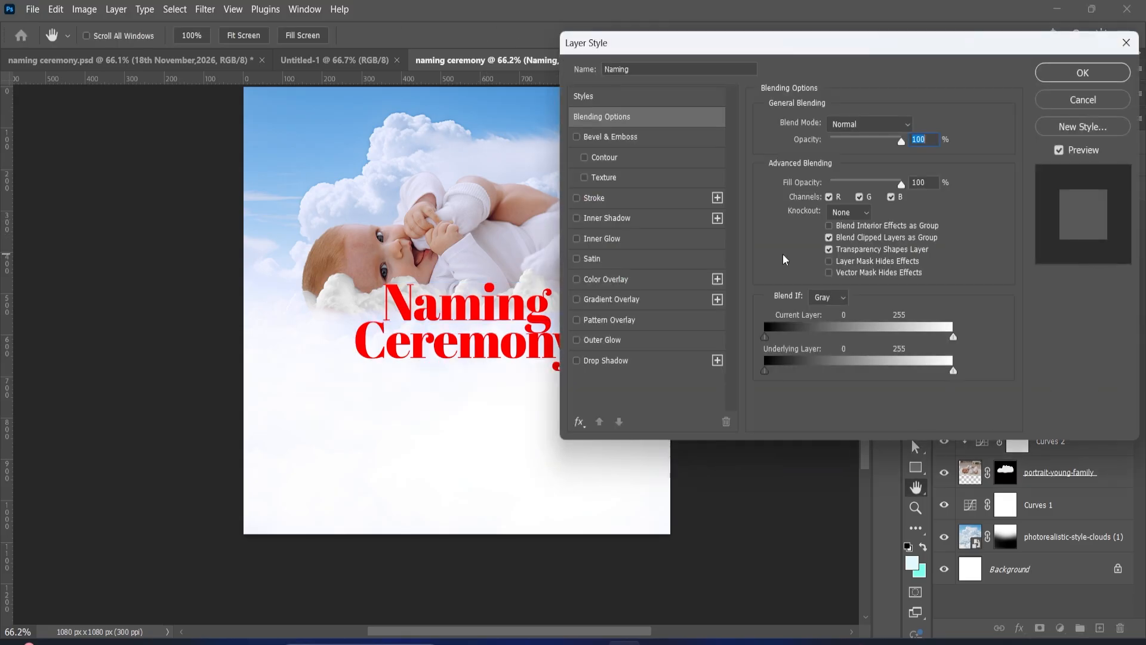
{"action": "left_click", "coordinate": [577, 300]}
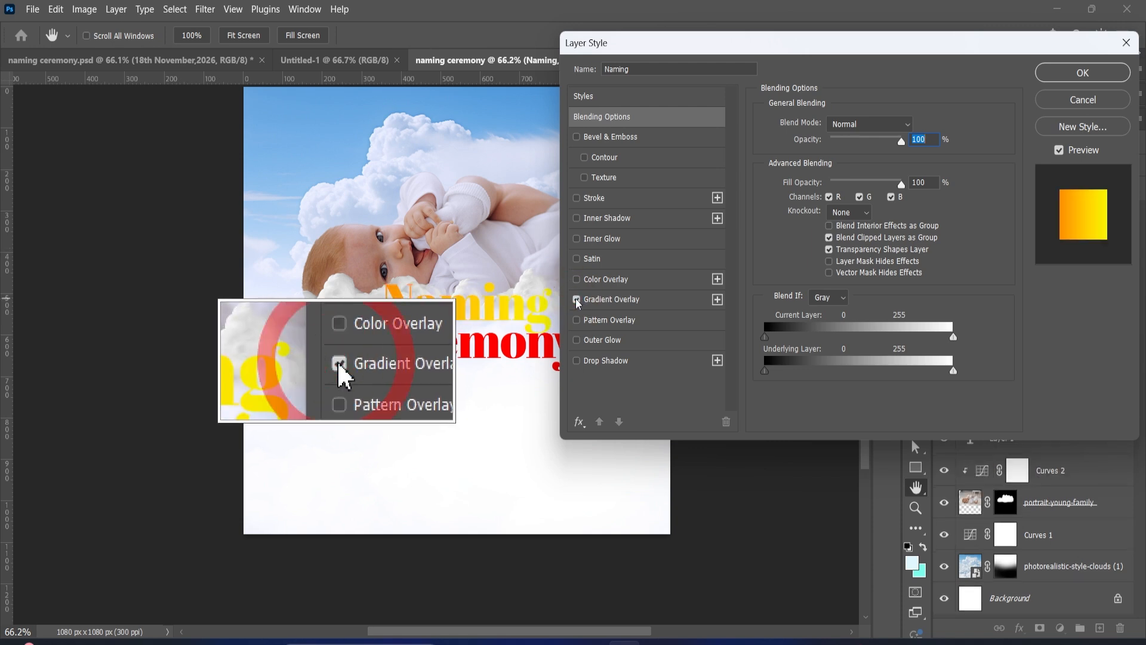
{"action": "left_click", "coordinate": [631, 301]}
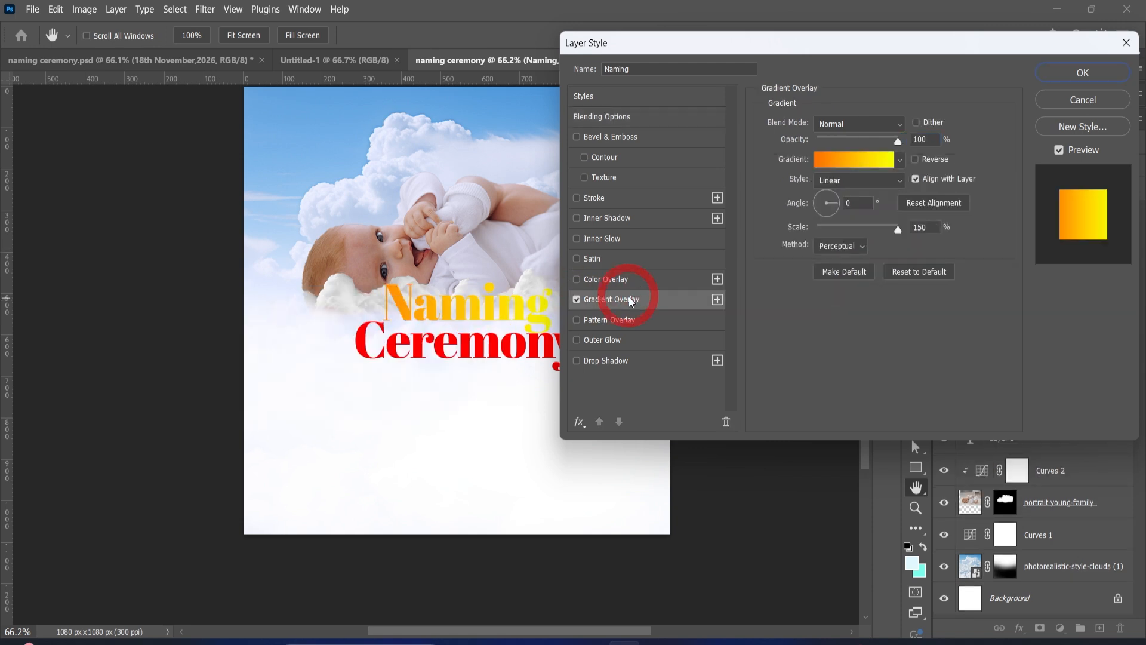
Set the start color stop of the "Naming" gradient to orange ff9000.
{"action": "left_click", "coordinate": [858, 162]}
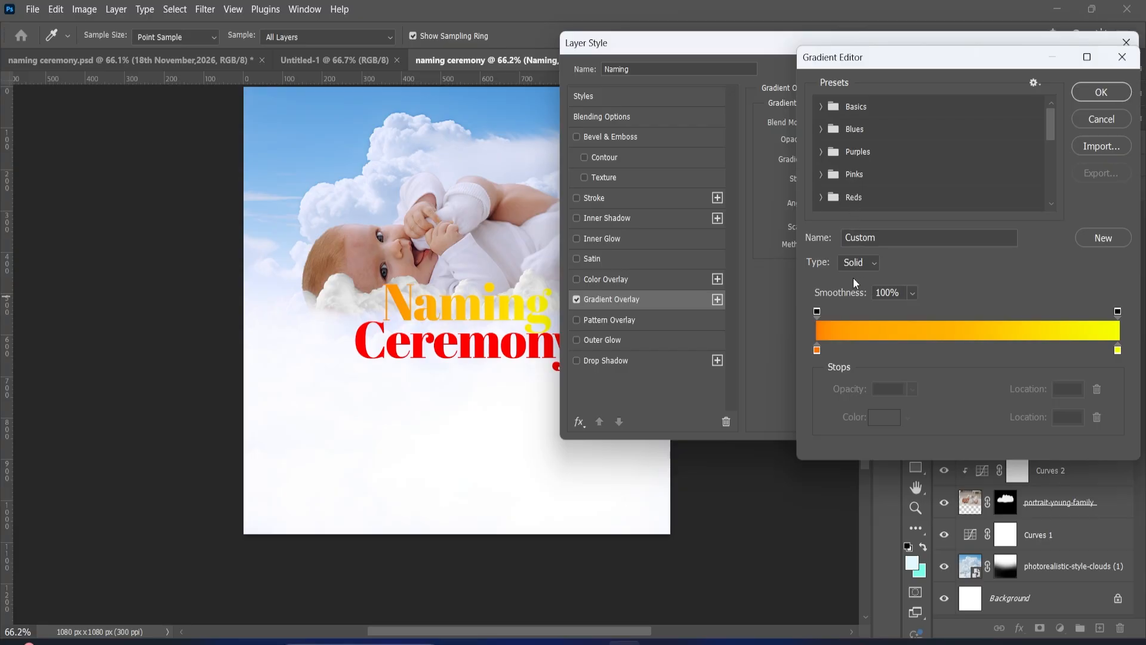
{"action": "double_click", "coordinate": [817, 352]}
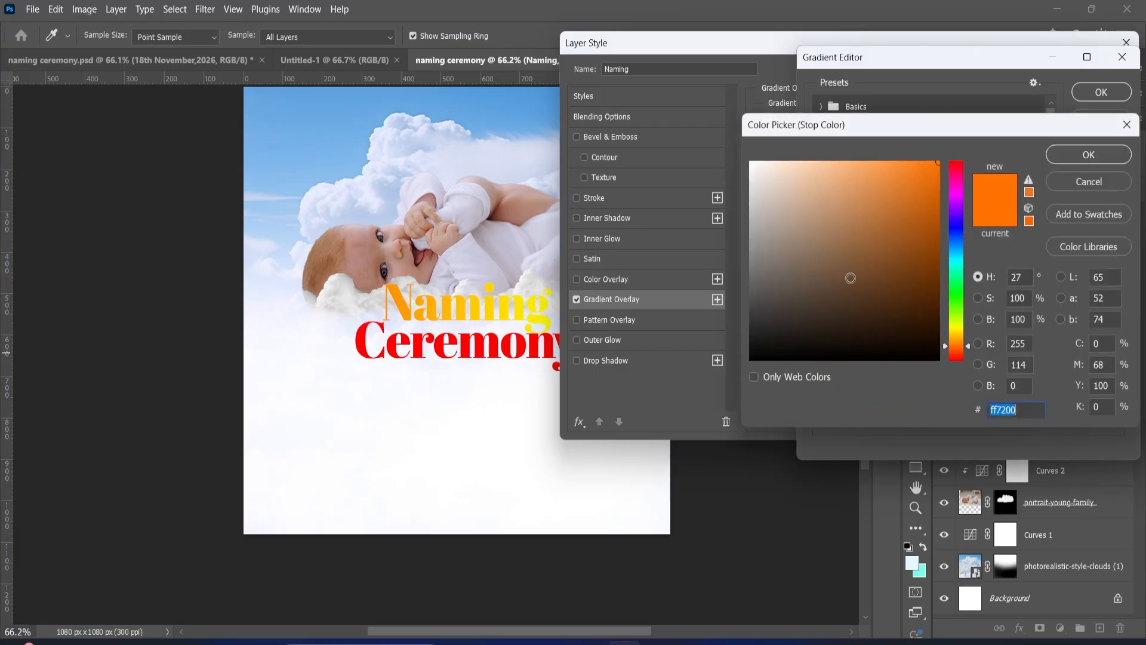
{"action": "left_click", "coordinate": [941, 166]}
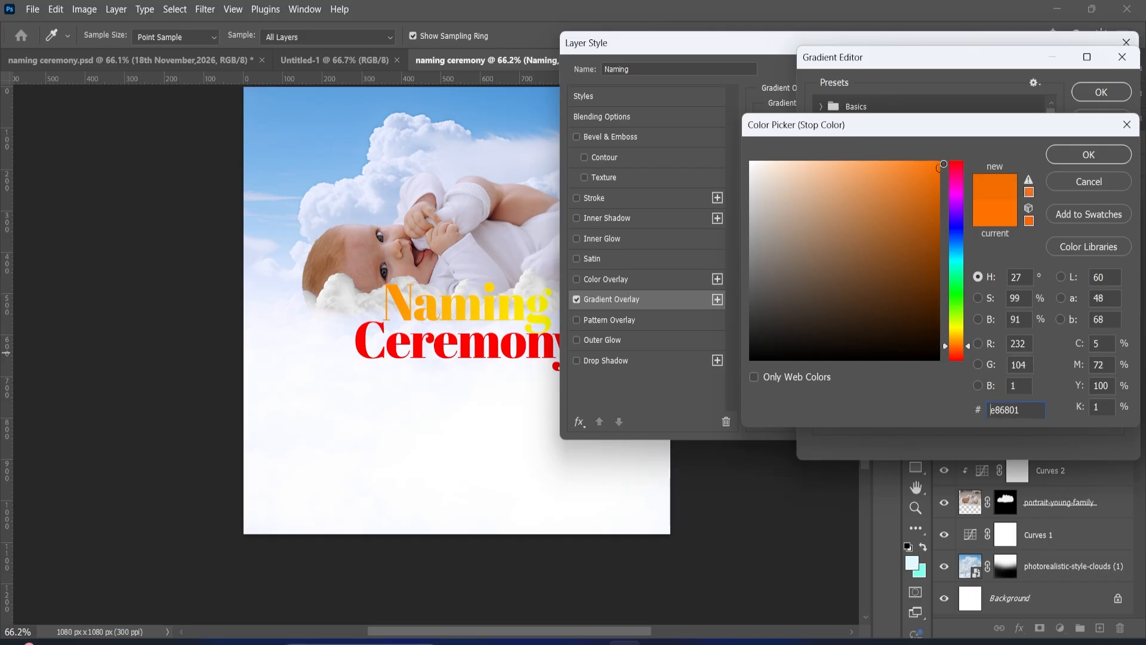
{"action": "left_click_drag", "start_coordinate": [941, 166], "coordinate": [947, 154]}
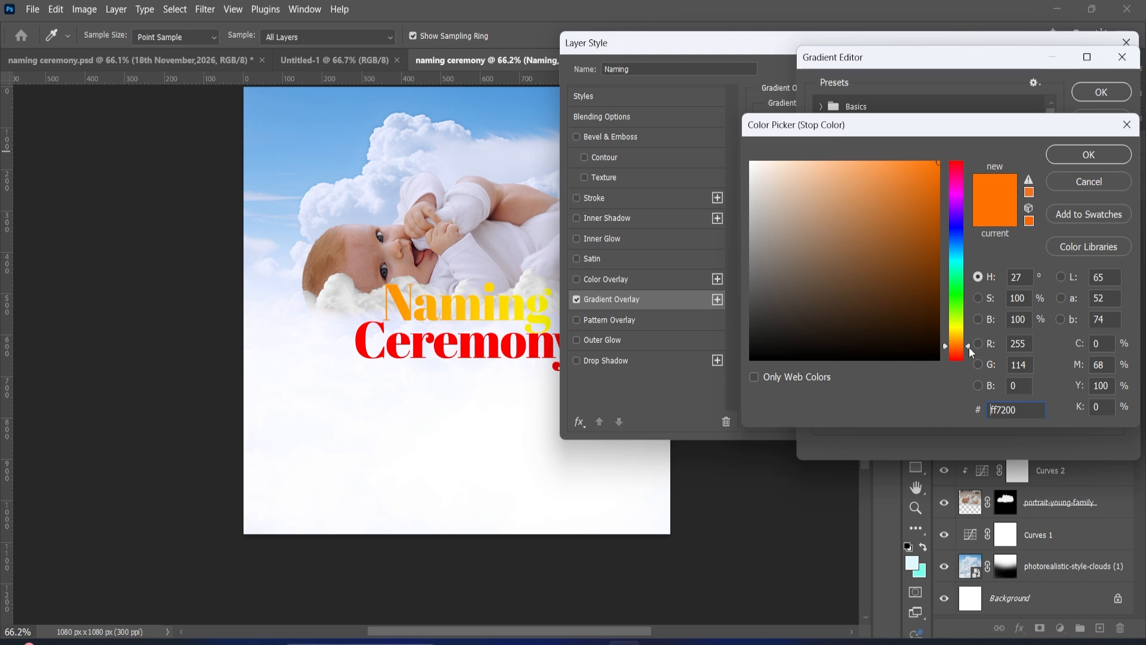
{"action": "mouse_move", "coordinate": [969, 349]}
{"action": "left_mouse_down"}
{"action": "mouse_move", "coordinate": [972, 190]}
{"action": "mouse_move", "coordinate": [979, 347]}
{"action": "left_mouse_up"}
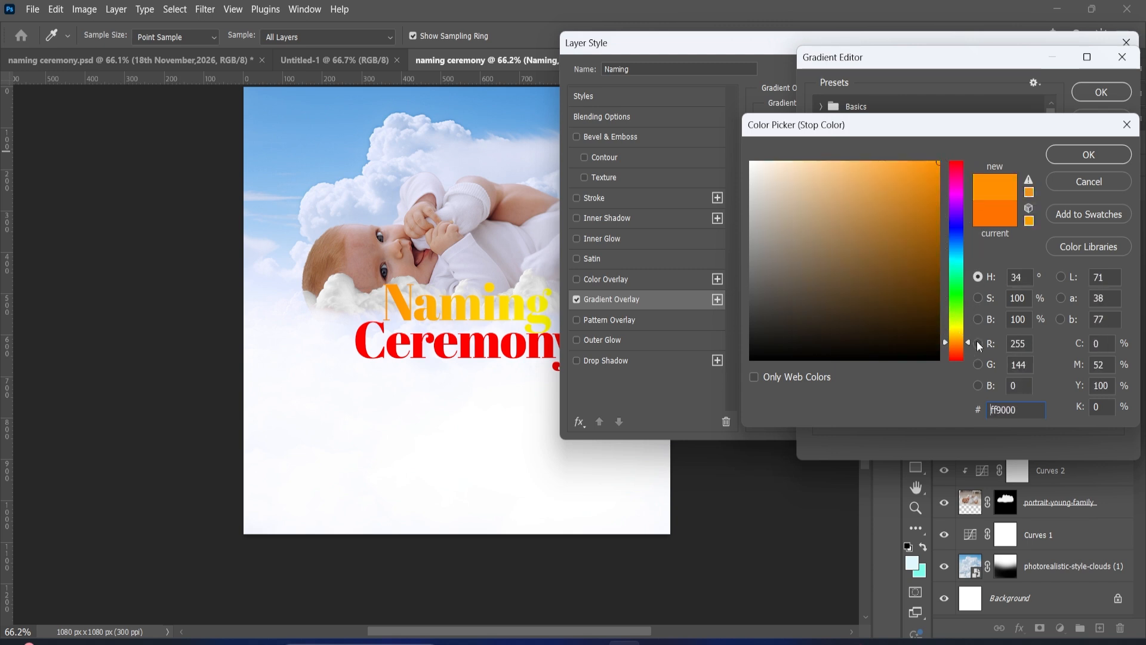
{"action": "left_click_drag", "start_coordinate": [909, 223], "coordinate": [946, 151]}
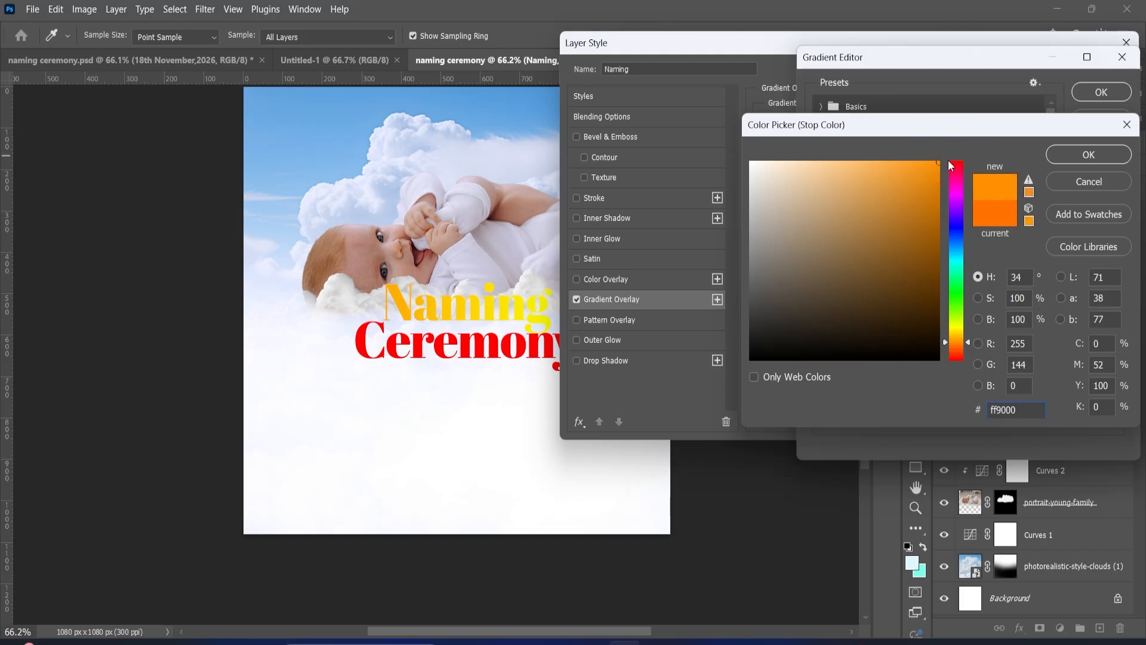
{"action": "left_click", "coordinate": [1075, 154]}
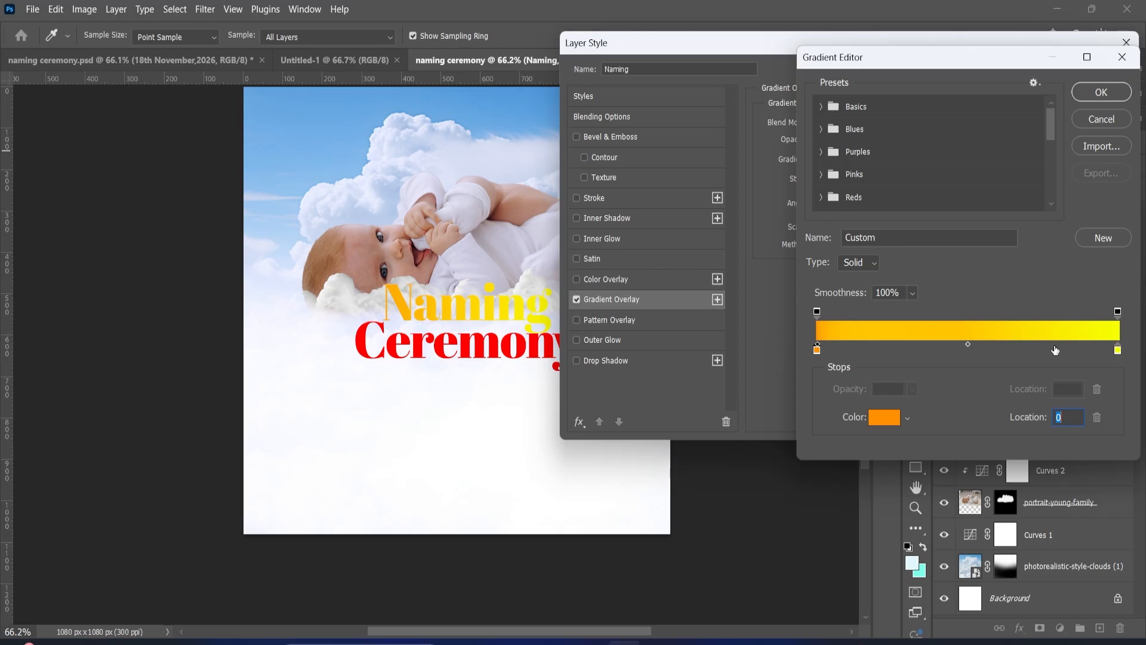
Use yellow f6ff00 for the gradient's end stop and apply the layer style to "Naming".
{"action": "double_click", "coordinate": [1117, 350]}
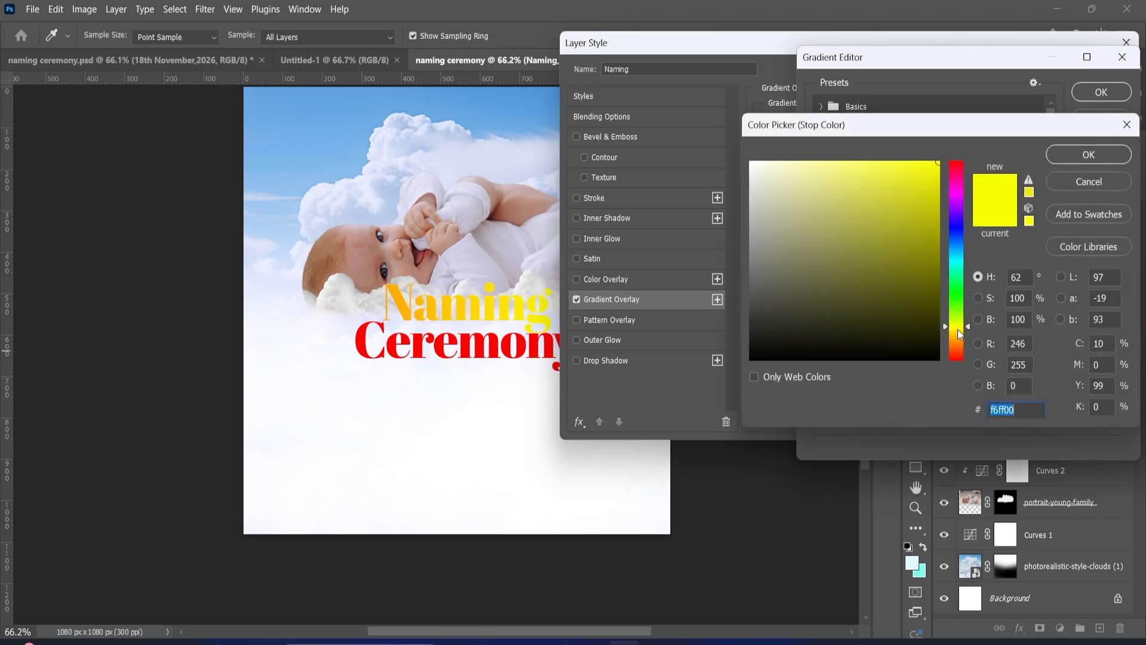
{"action": "left_click_drag", "start_coordinate": [932, 171], "coordinate": [945, 151]}
{"action": "left_click", "coordinate": [1089, 155]}
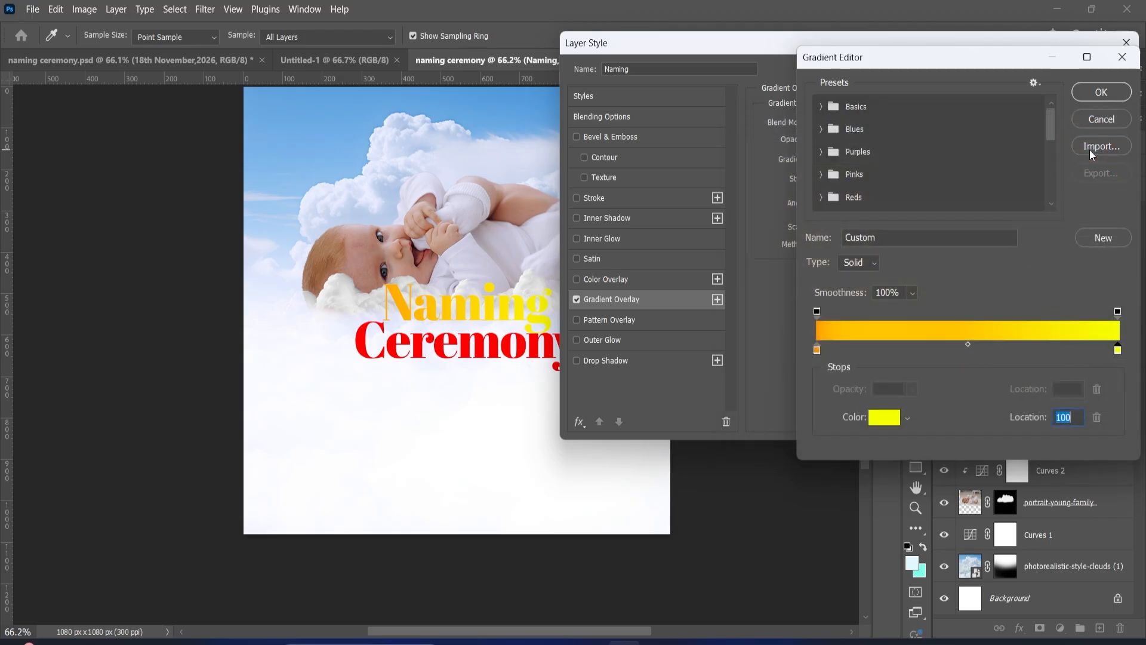
{"action": "left_click", "coordinate": [1099, 97]}
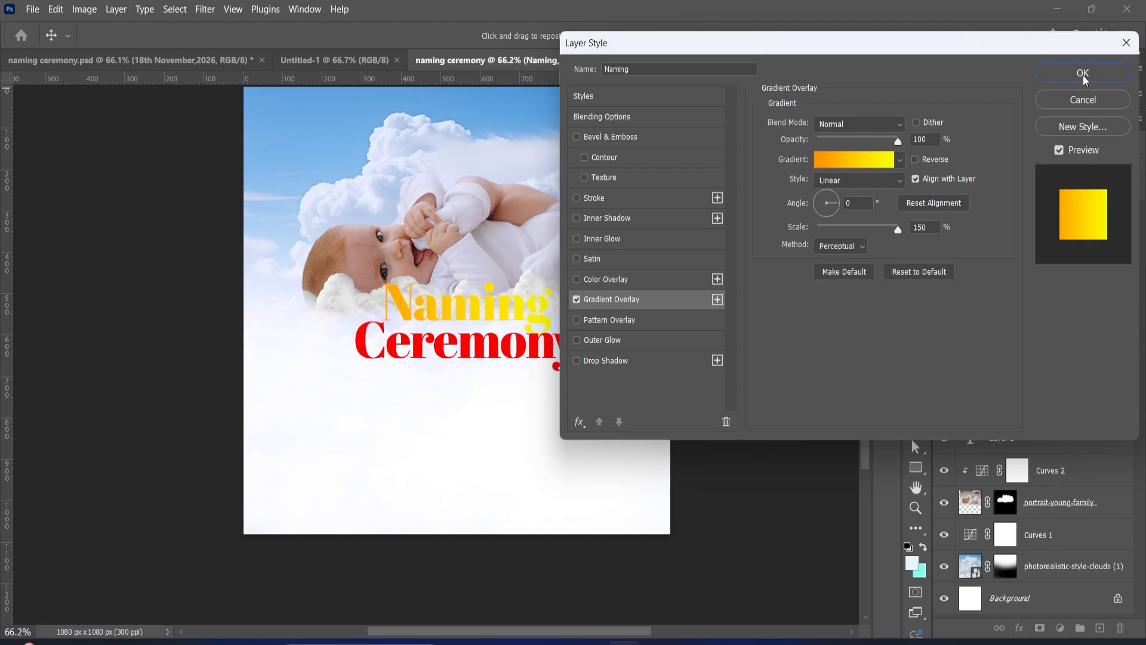
{"action": "left_click", "coordinate": [1084, 75]}
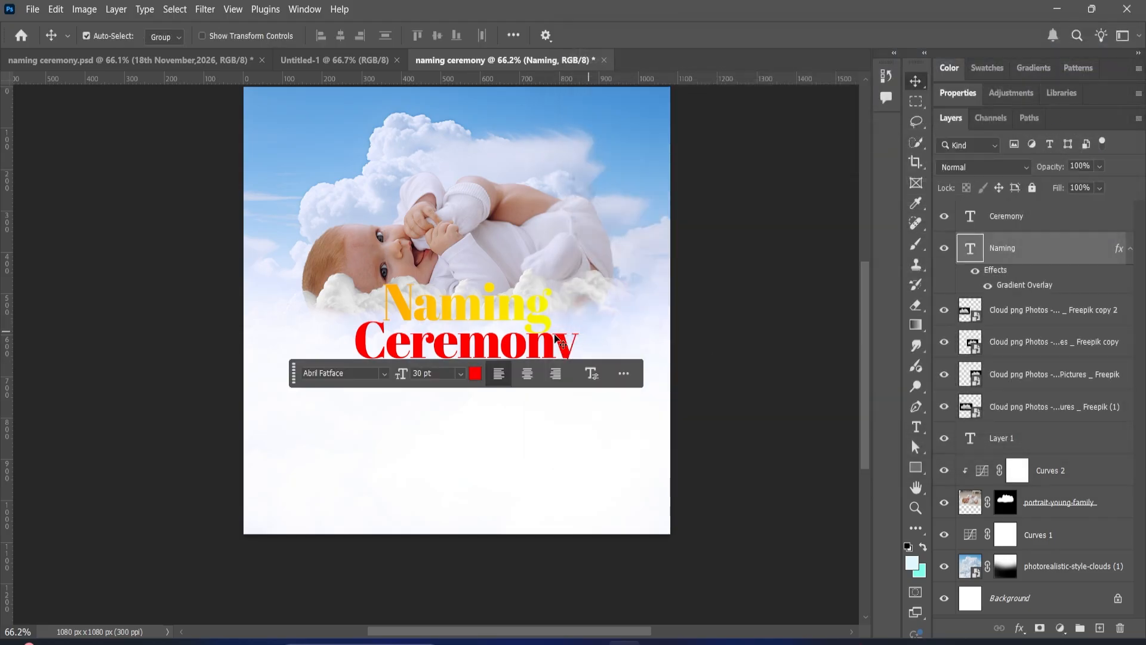
Add the orange-to-yellow Gradient Overlay layer style to the "Ceremony" text layer.
{"action": "left_click", "coordinate": [548, 351]}
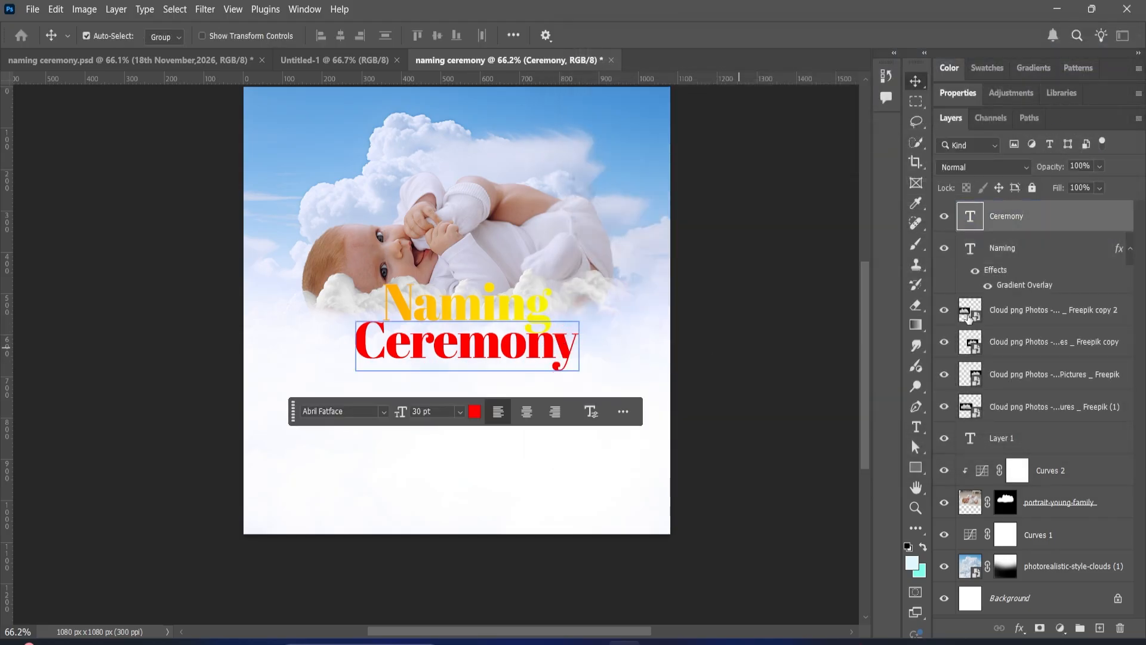
{"action": "double_click", "coordinate": [1109, 225]}
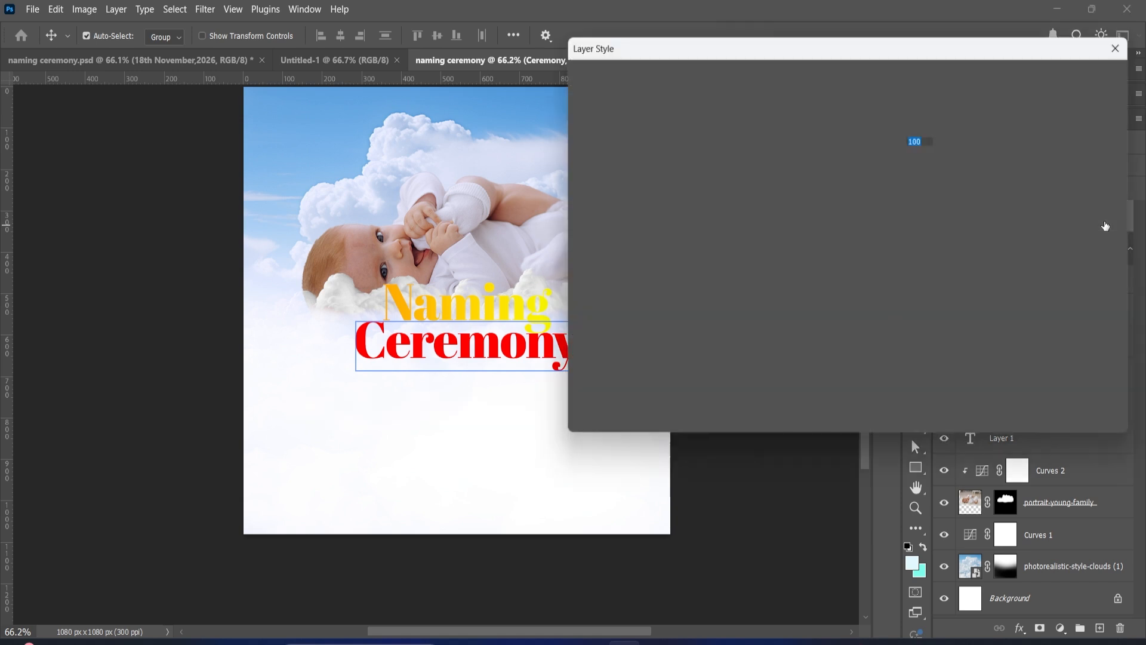
{"action": "left_click", "coordinate": [577, 301]}
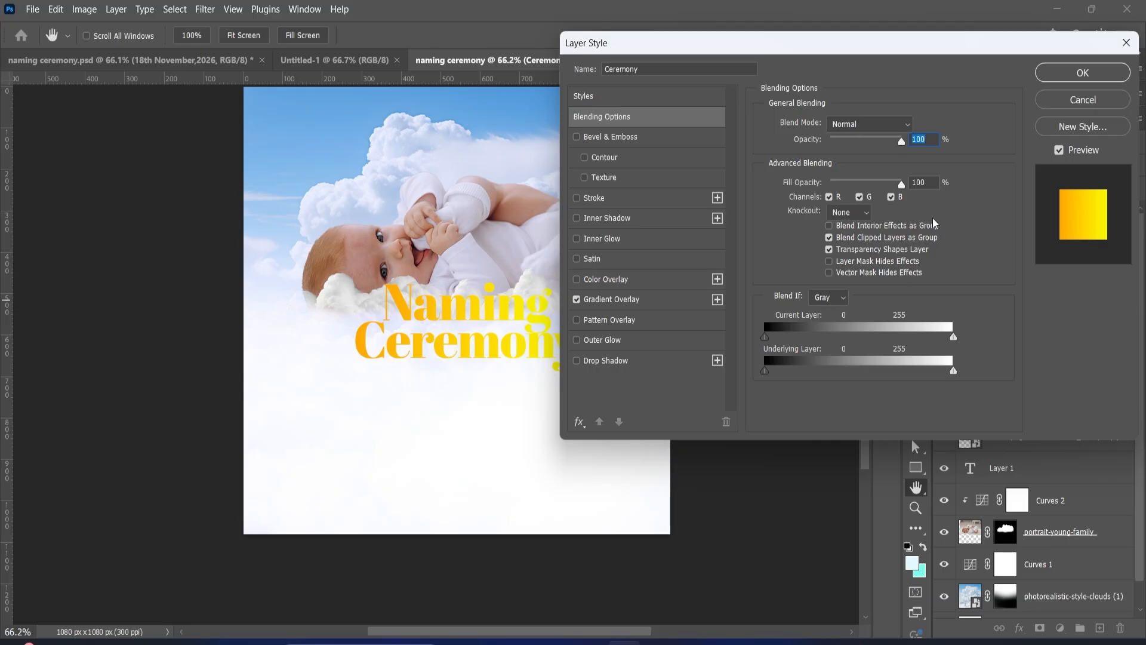
Add a thin white Stroke positioned Outside to "Ceremony" and apply the layer style.
{"action": "left_click", "coordinate": [577, 199]}
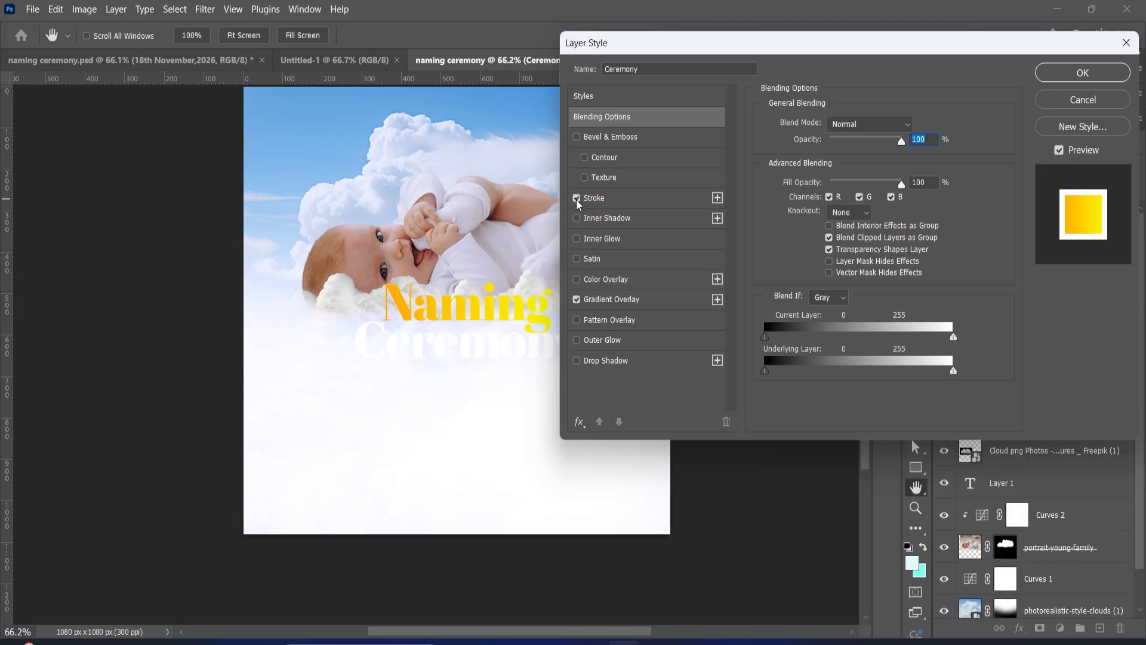
{"action": "left_click", "coordinate": [627, 198]}
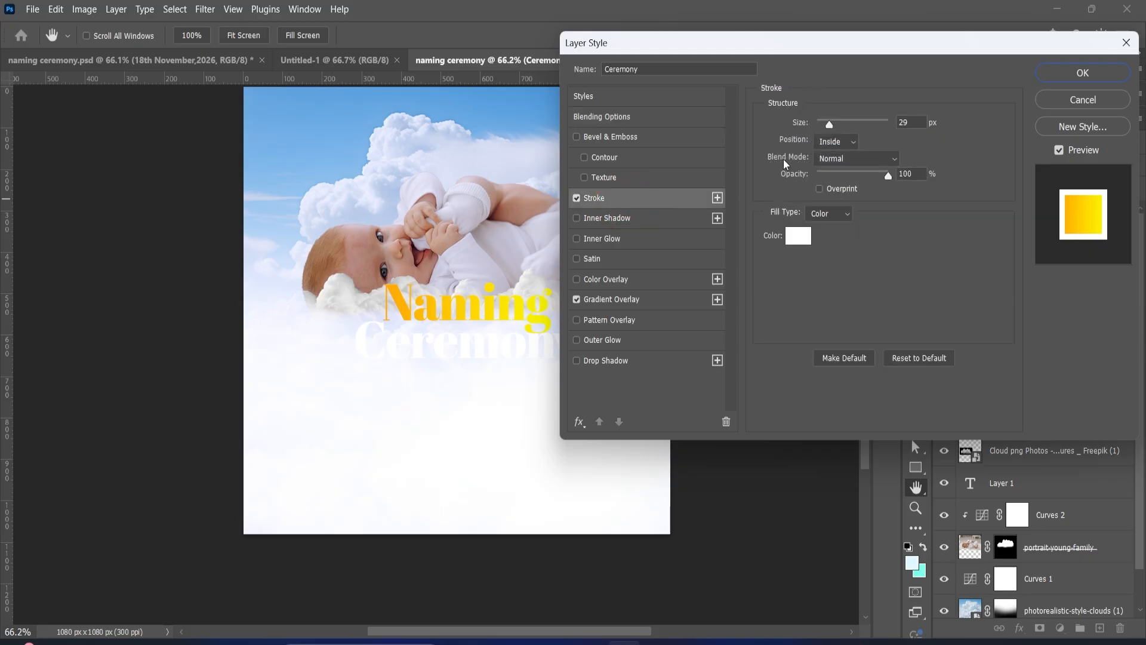
{"action": "left_click", "coordinate": [835, 141]}
{"action": "left_click", "coordinate": [839, 159]}
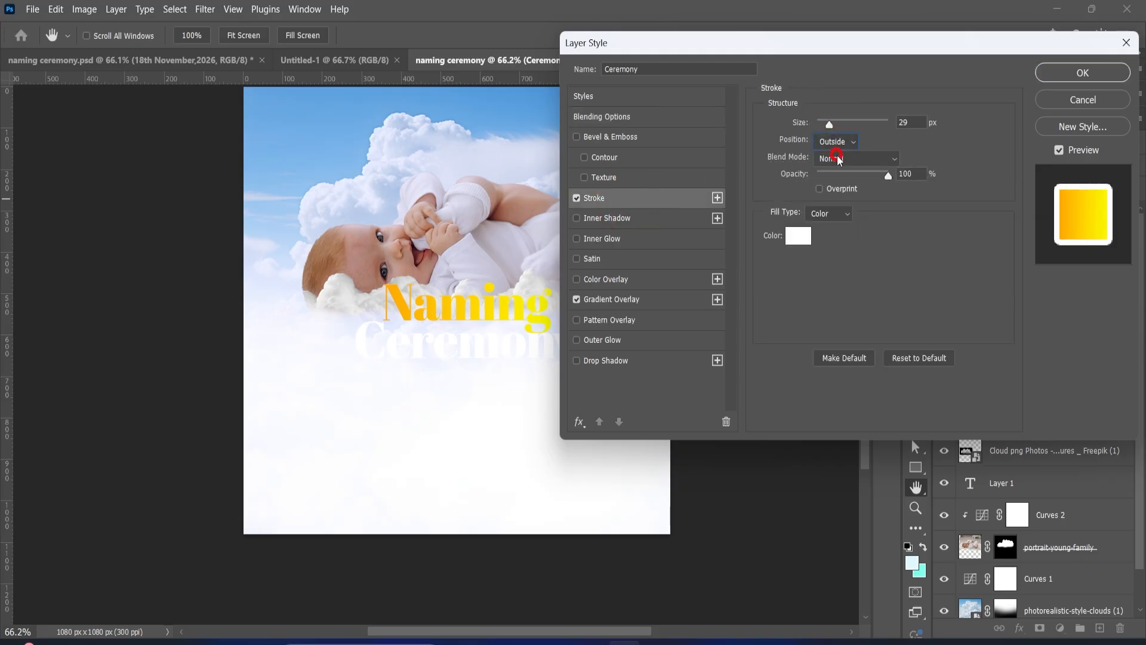
{"action": "left_click_drag", "start_coordinate": [832, 123], "coordinate": [827, 123]}
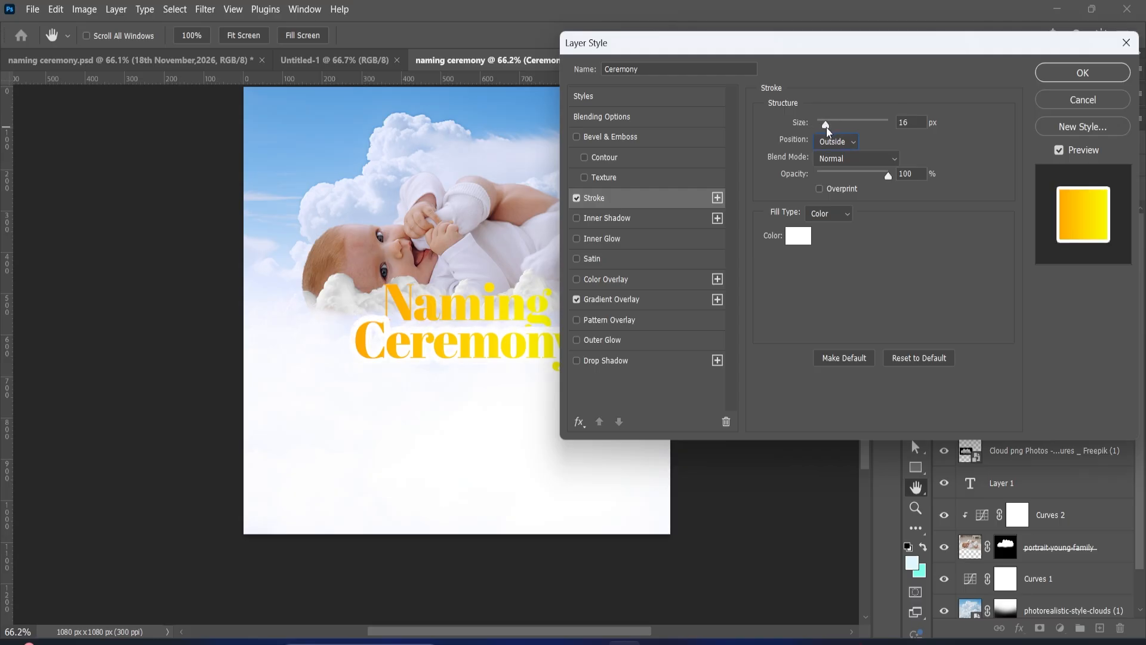
{"action": "left_click_drag", "start_coordinate": [828, 128], "coordinate": [826, 128]}
{"action": "left_click", "coordinate": [1060, 79]}
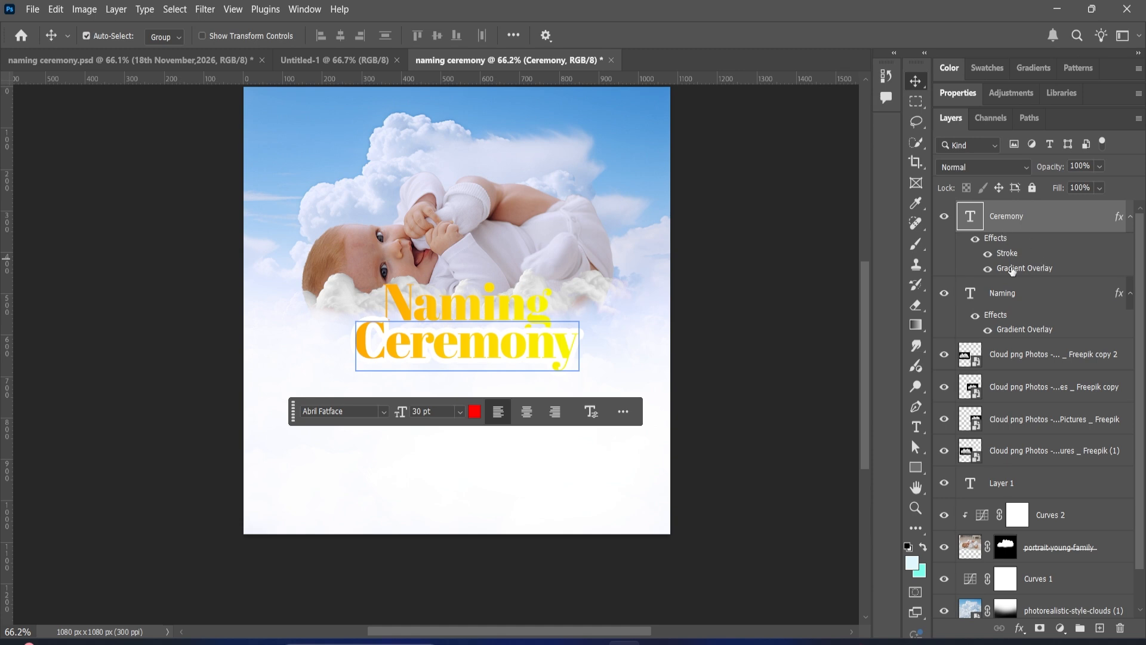
Add a white 13 px Stroke positioned Outside to the "Naming" text layer and apply the style.
{"action": "left_click", "coordinate": [1081, 295]}
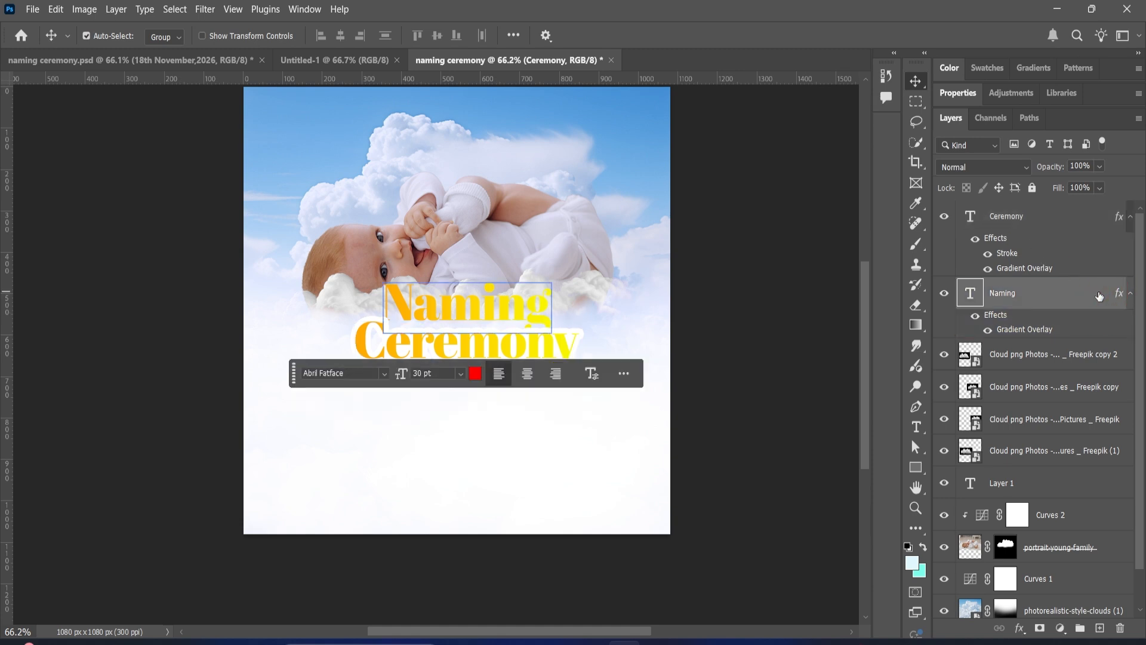
{"action": "double_click", "coordinate": [1100, 296]}
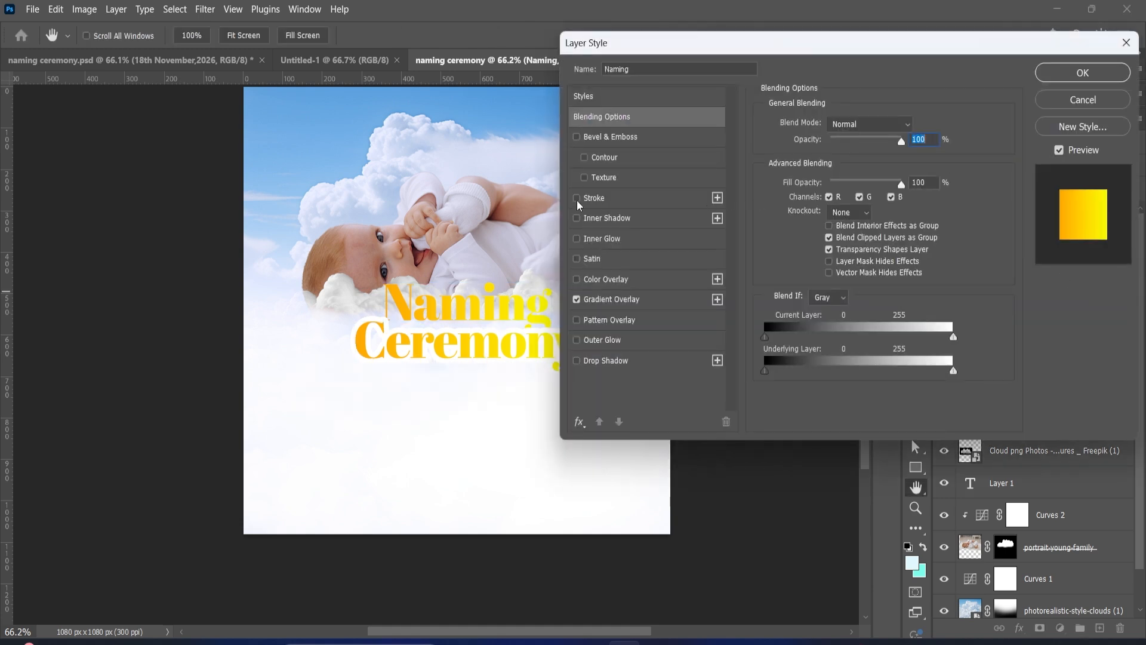
{"action": "left_click", "coordinate": [577, 199]}
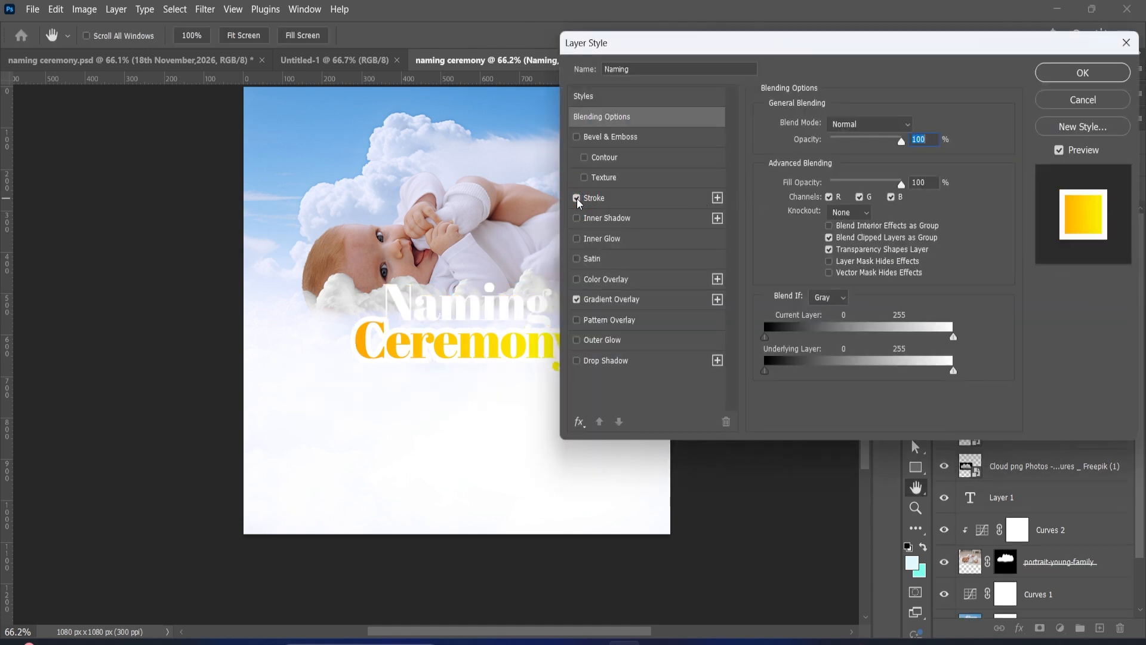
{"action": "left_click", "coordinate": [624, 203]}
{"action": "left_click", "coordinate": [840, 142]}
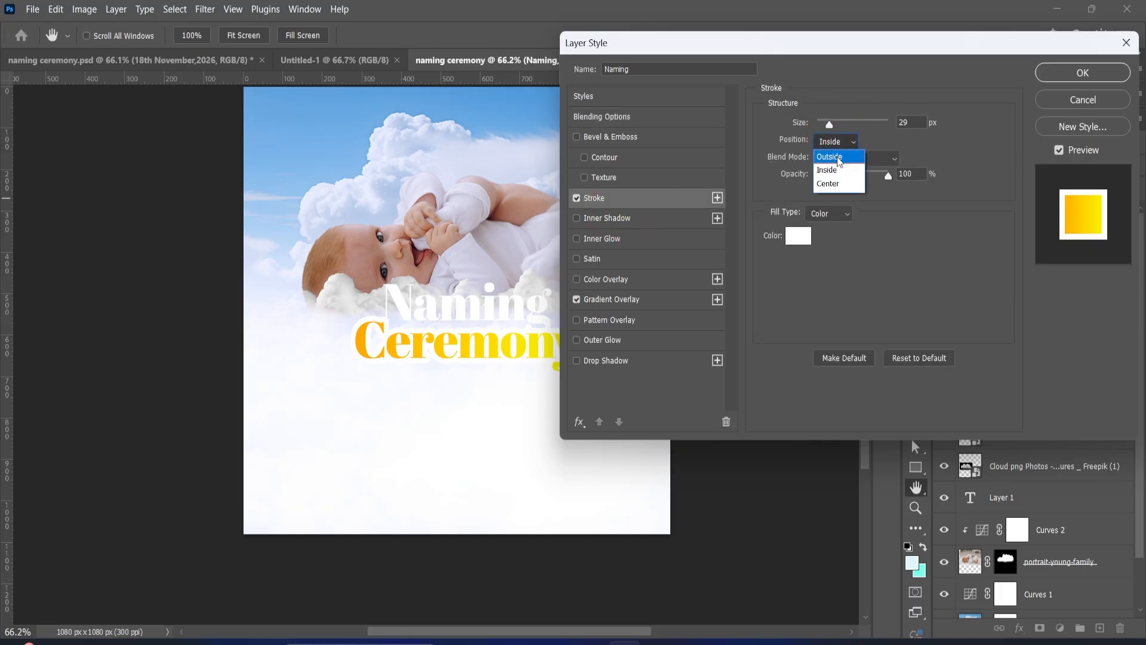
{"action": "left_click", "coordinate": [837, 150]}
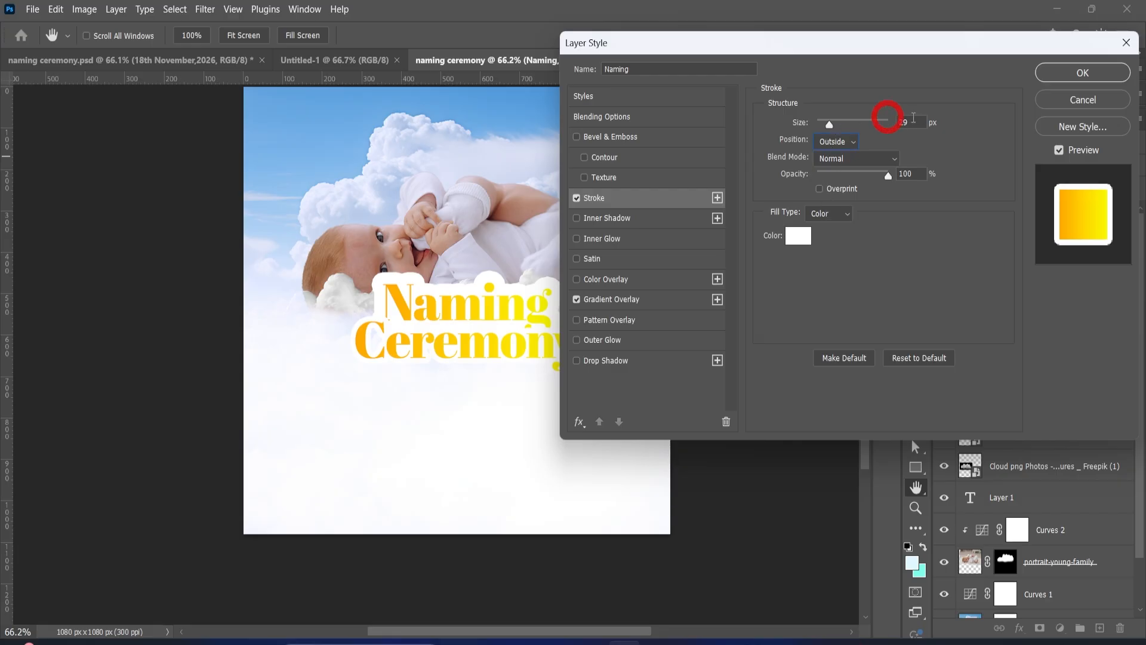
{"action": "left_click_drag", "start_coordinate": [914, 119], "coordinate": [896, 122]}
{"action": "type", "text": "13"}
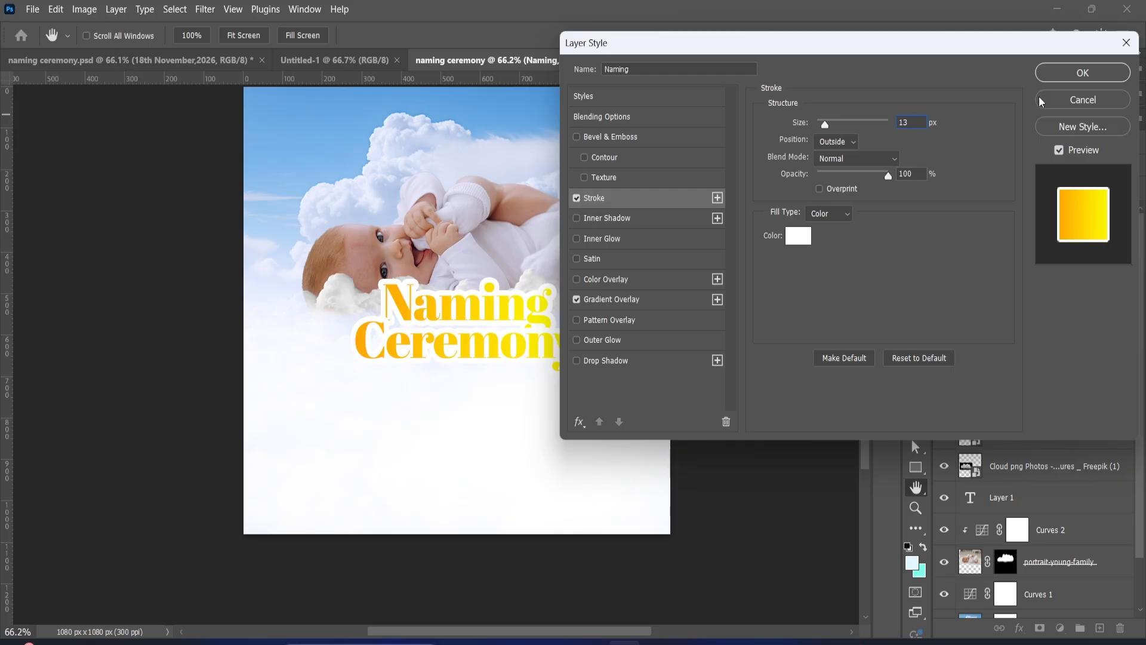
{"action": "left_click", "coordinate": [1056, 77]}
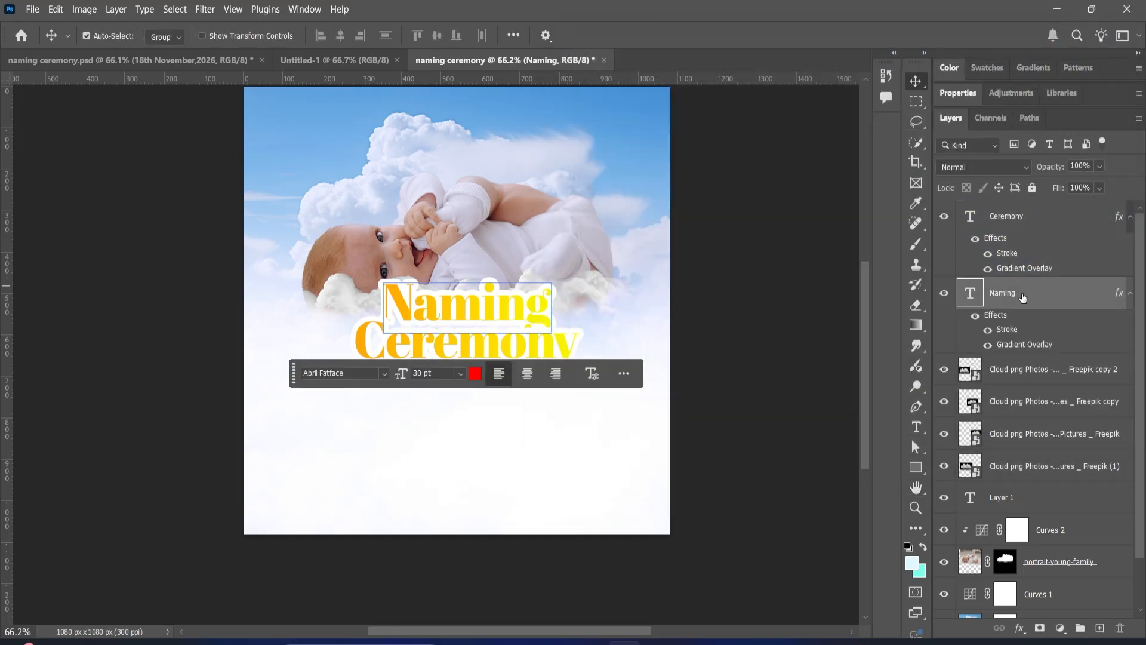
Move the "Naming" layer above "Ceremony" in the stacking order and nudge the word slightly on the canvas.
{"action": "left_click_drag", "start_coordinate": [1024, 301], "coordinate": [1016, 220]}
{"action": "left_click", "coordinate": [583, 340]}
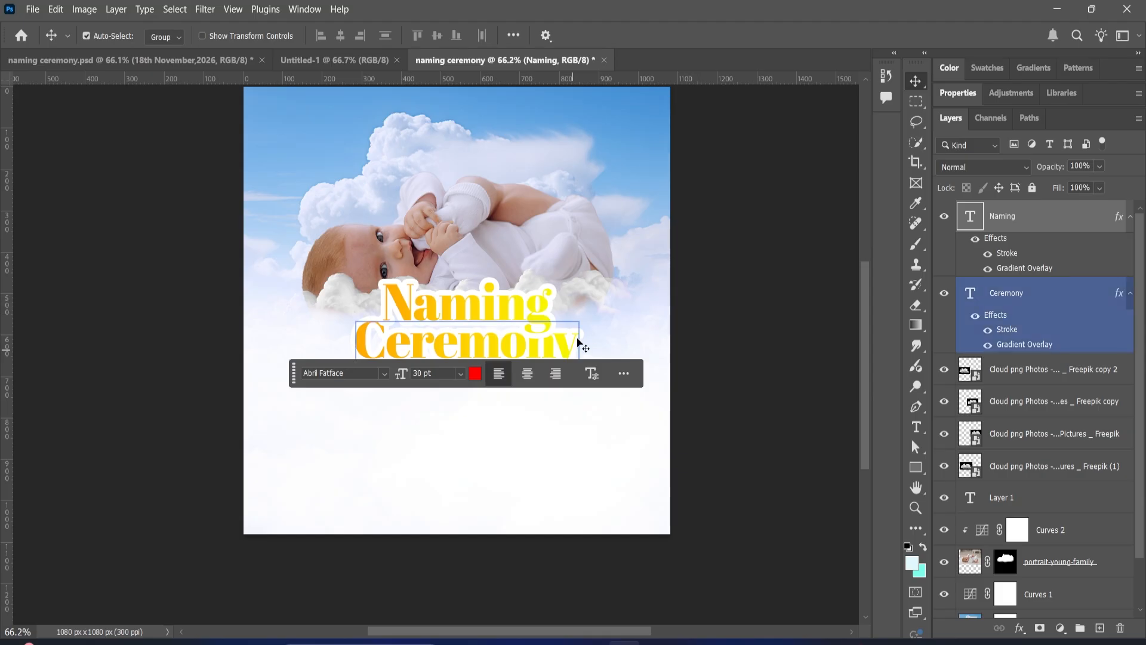
{"action": "left_click", "coordinate": [607, 299]}
{"action": "left_click_drag", "start_coordinate": [486, 303], "coordinate": [494, 305]}
{"action": "left_click", "coordinate": [750, 300]}
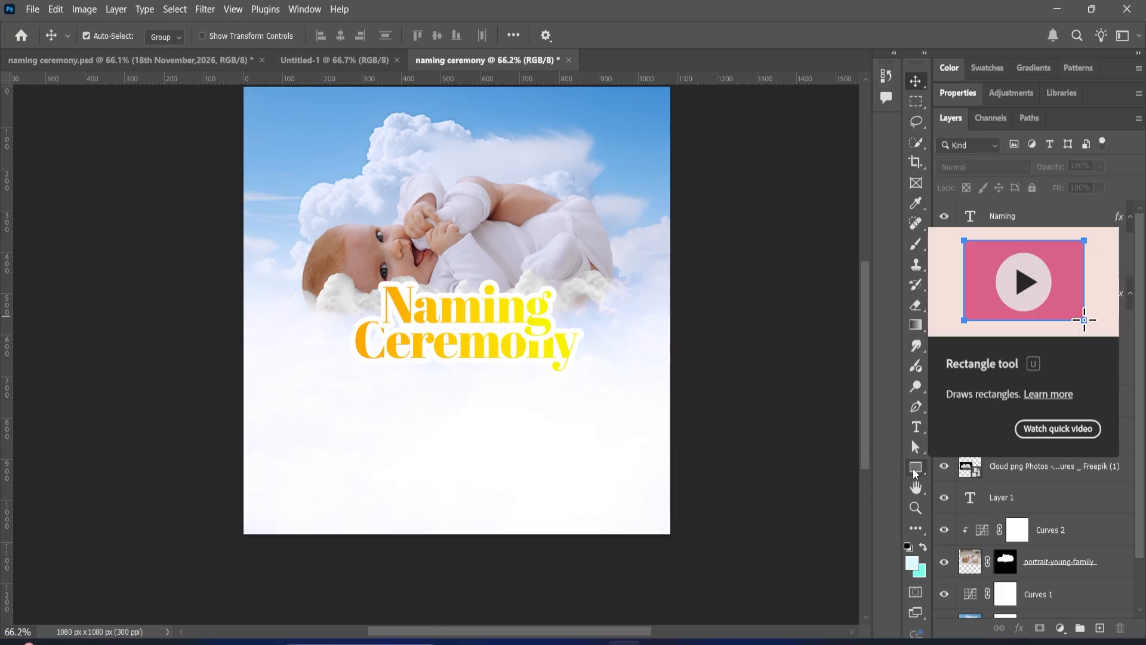
Draw a rectangle of about 177 x 64 px below the title and give it a linear gradient fill.
{"action": "left_click", "coordinate": [916, 468]}
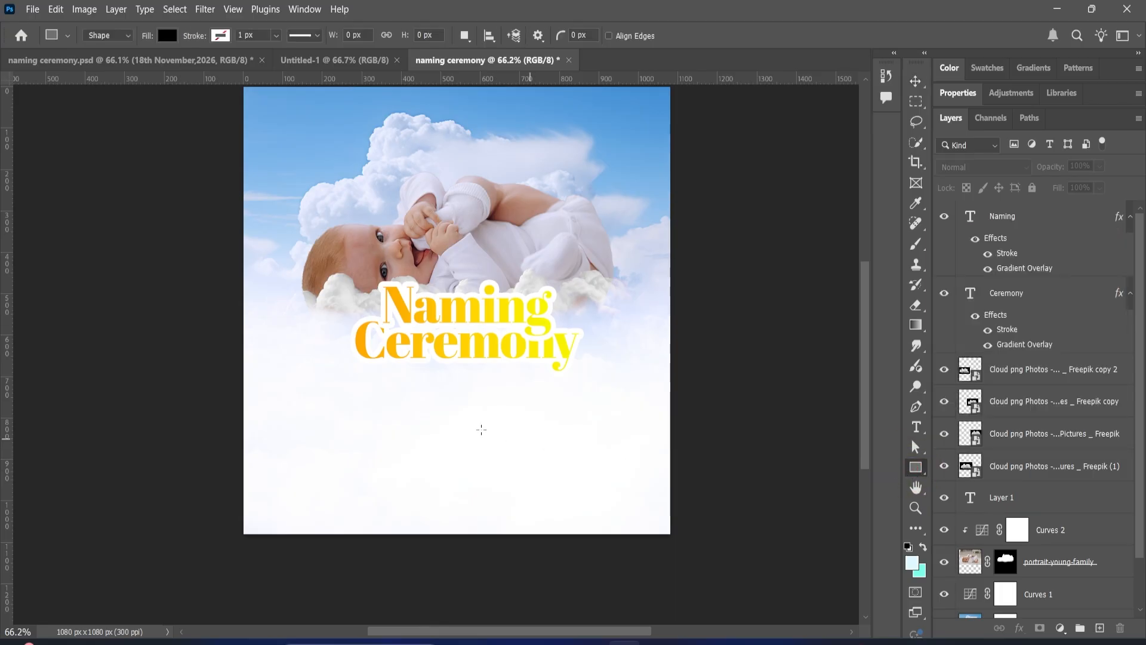
{"action": "left_click_drag", "start_coordinate": [316, 383], "coordinate": [386, 413]}
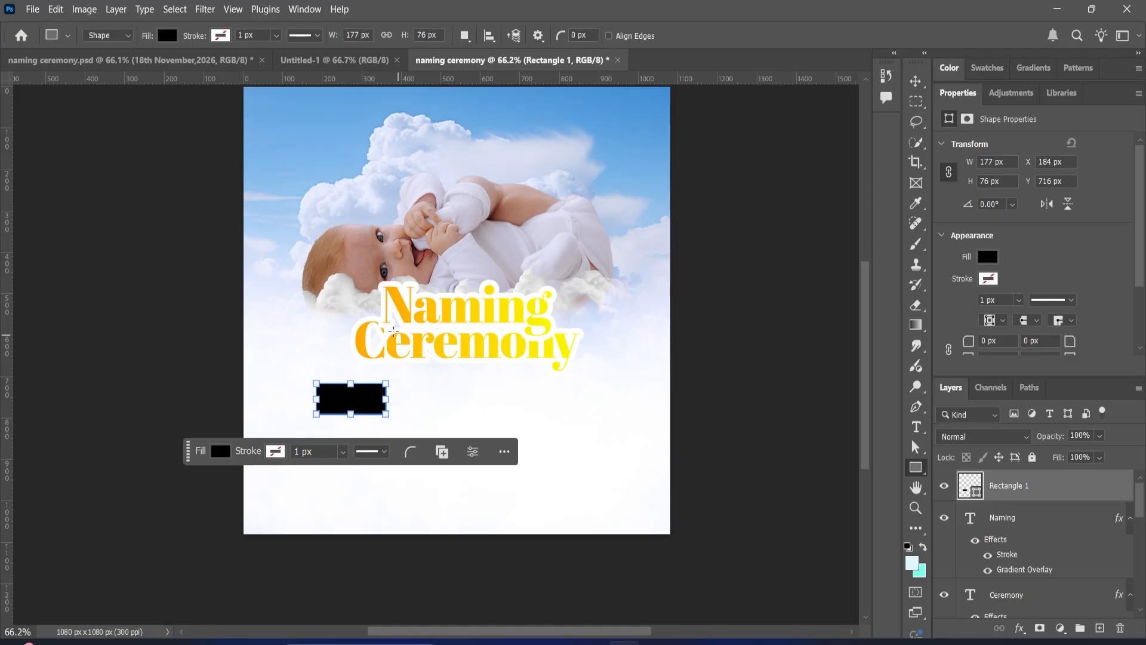
{"action": "left_click_drag", "start_coordinate": [350, 409], "coordinate": [348, 411]}
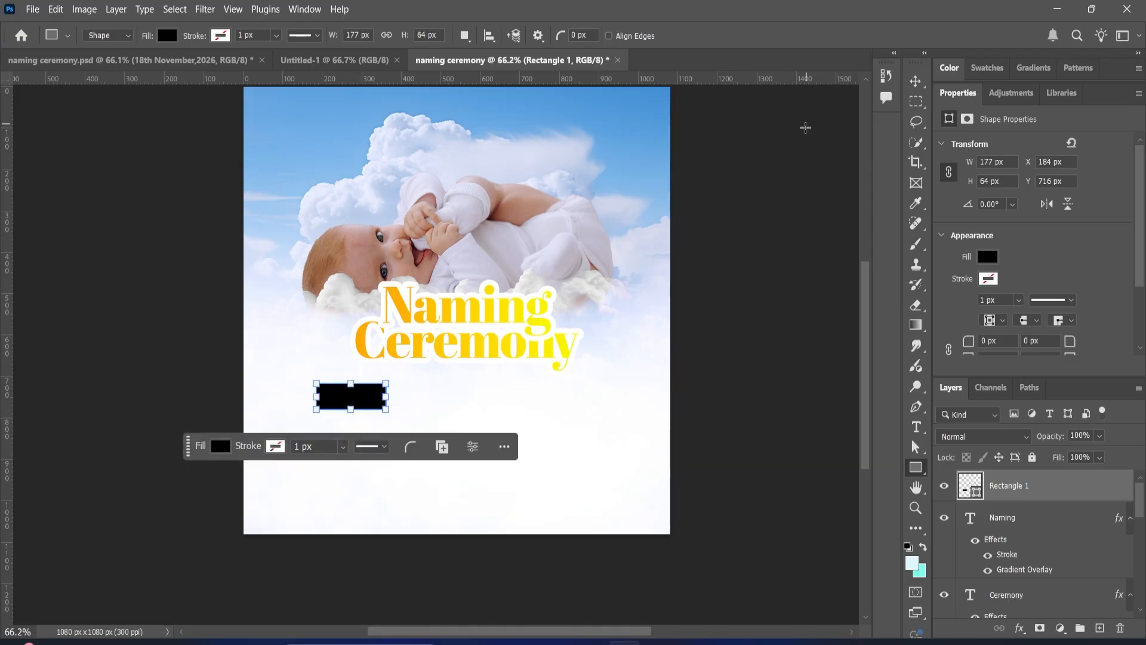
{"action": "left_click", "coordinate": [167, 36]}
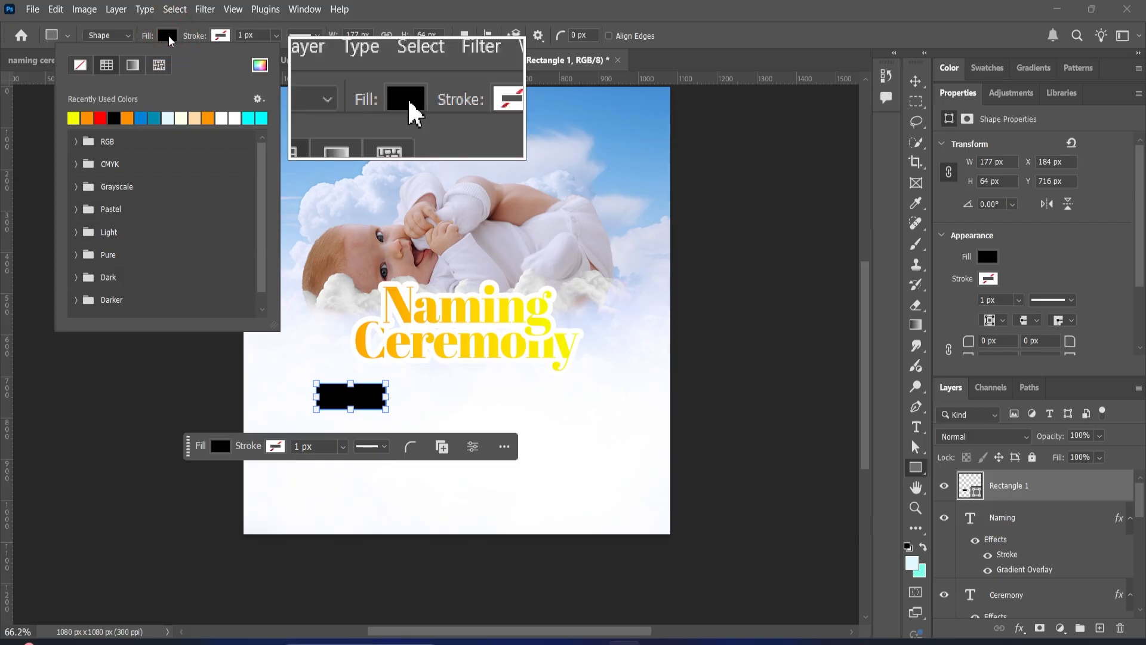
{"action": "left_click", "coordinate": [132, 65]}
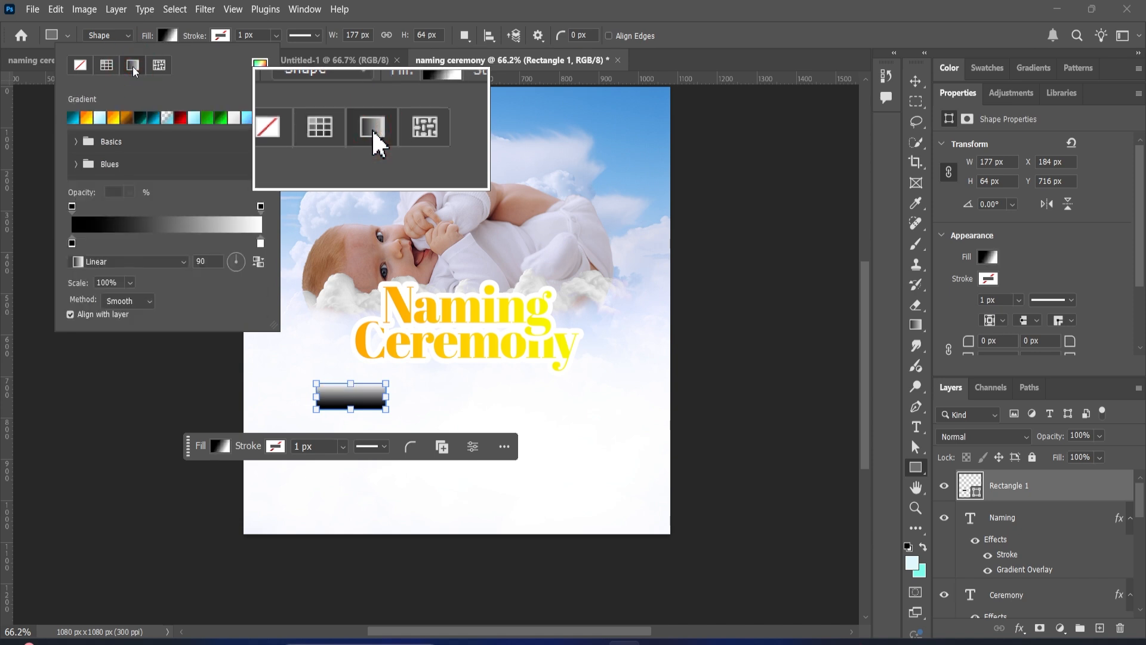
Open the gradient's start color stop, switch to the Word document and copy the color code 0081da.
{"action": "double_click", "coordinate": [71, 244]}
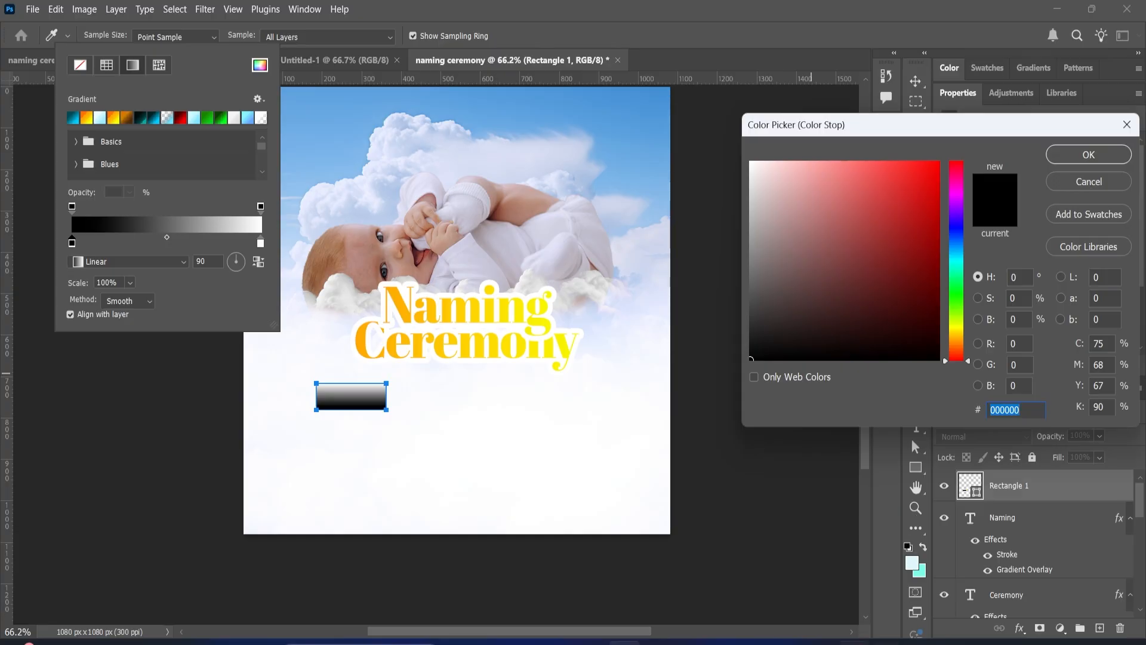
{"action": "left_click", "coordinate": [822, 643]}
{"action": "left_click_drag", "start_coordinate": [439, 211], "coordinate": [328, 214]}
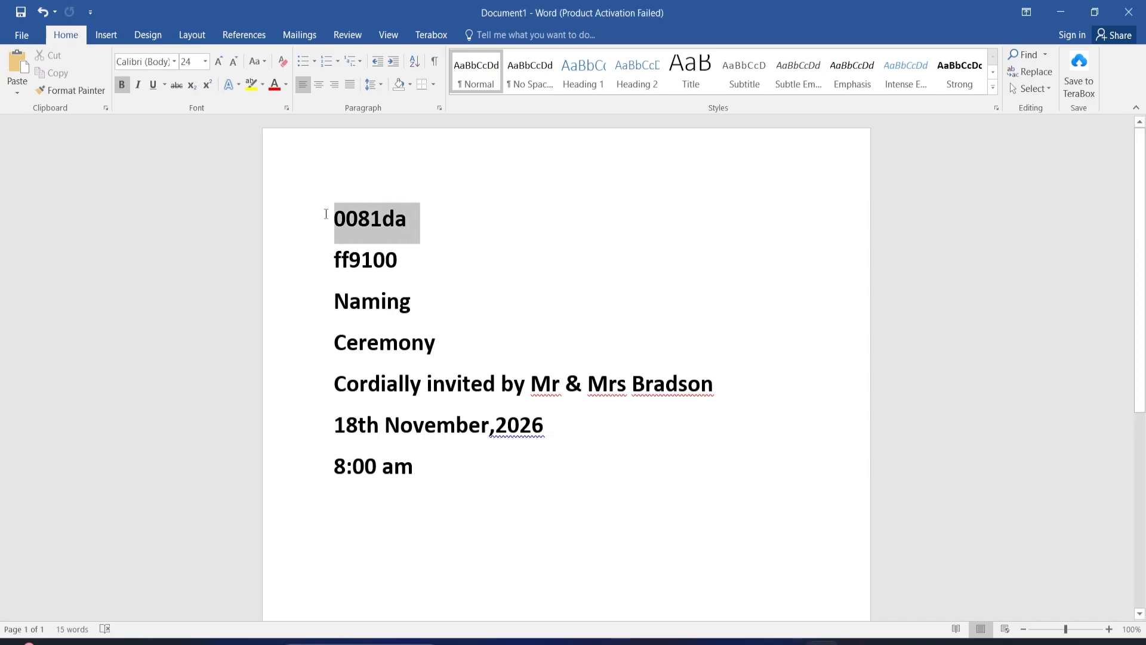
{"action": "right_click", "coordinate": [366, 234]}
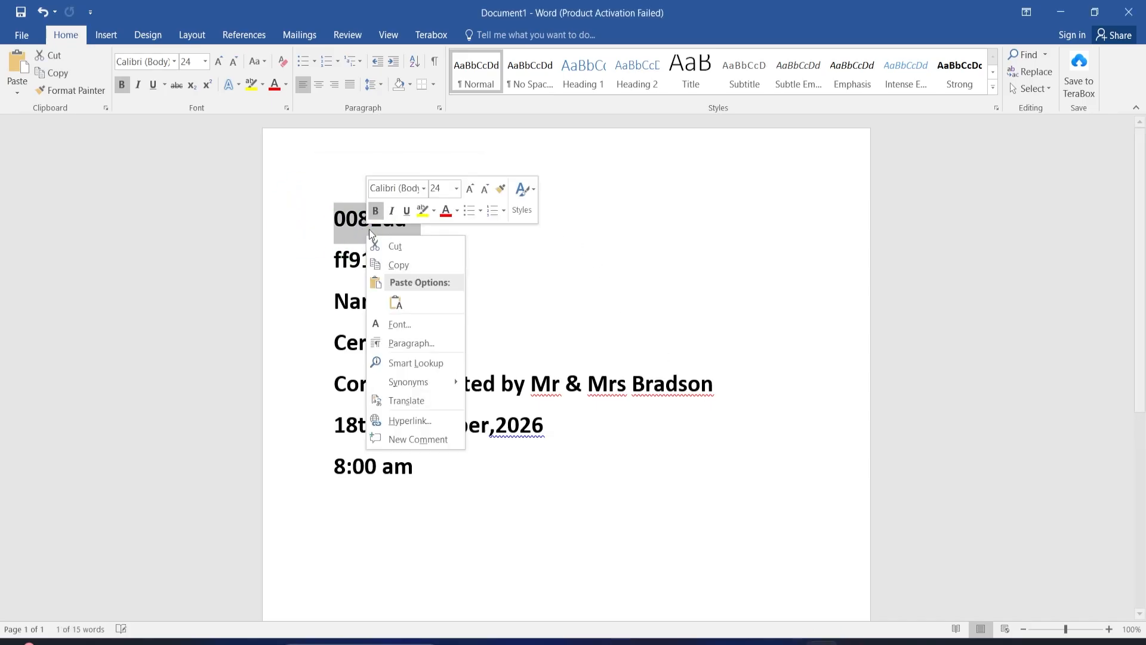
{"action": "left_click", "coordinate": [399, 268]}
Switch back to Photoshop and paste 0081da as the color of the rectangle gradient's start stop.
{"action": "left_click", "coordinate": [625, 634]}
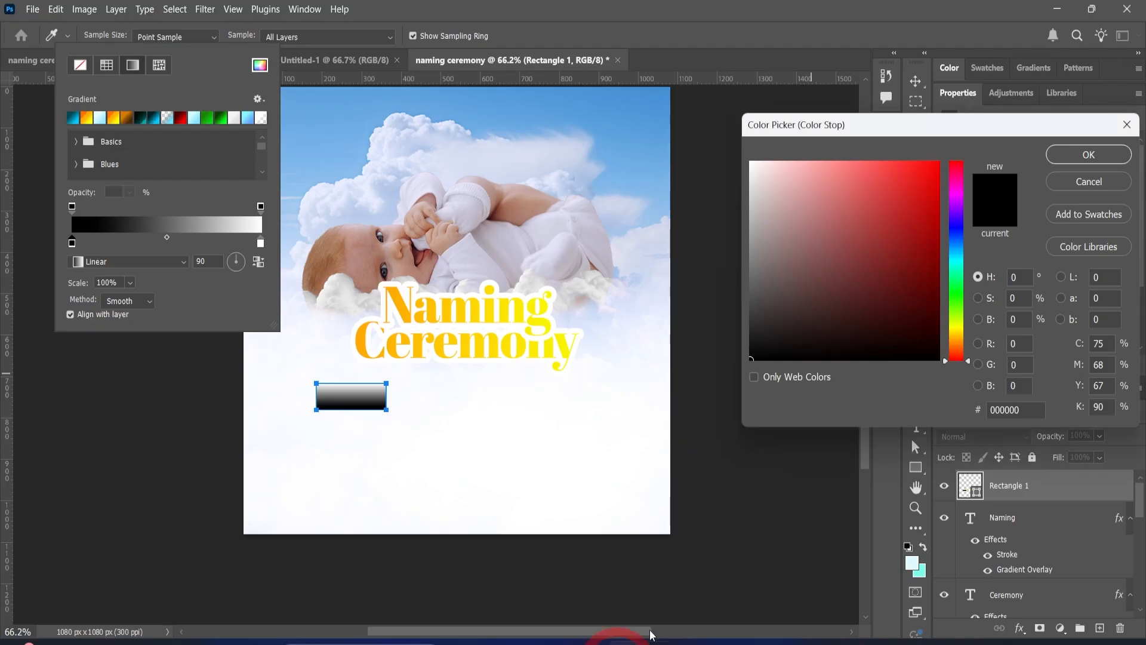
{"action": "left_click_drag", "start_coordinate": [1035, 412], "coordinate": [976, 414]}
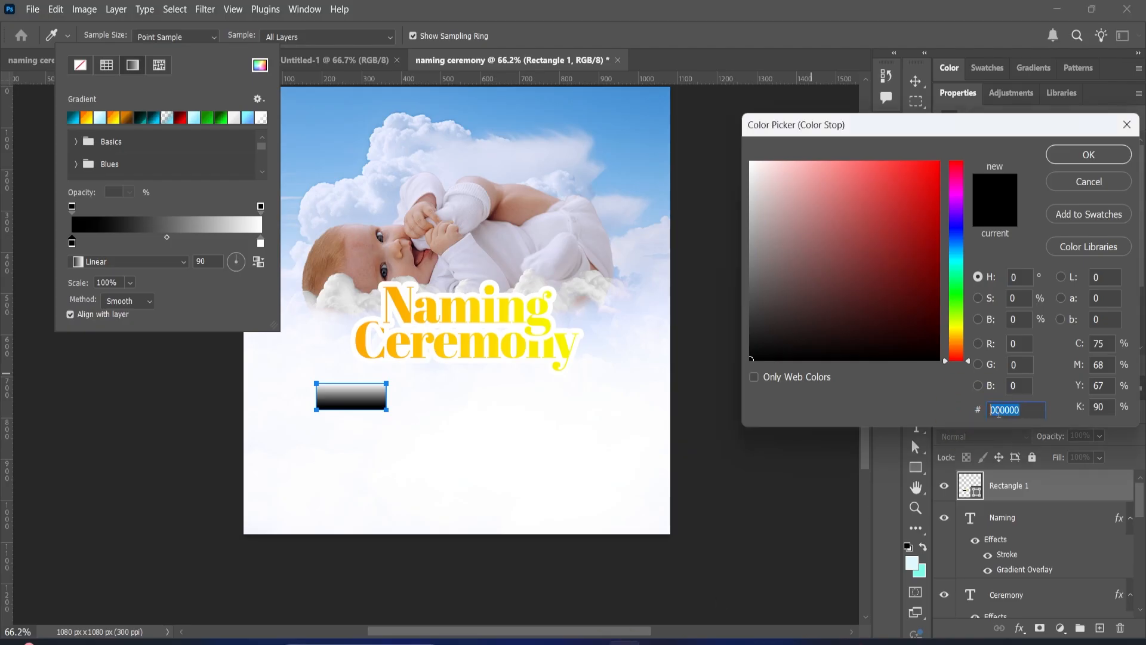
{"action": "right_click", "coordinate": [977, 416]}
{"action": "left_click", "coordinate": [980, 478]}
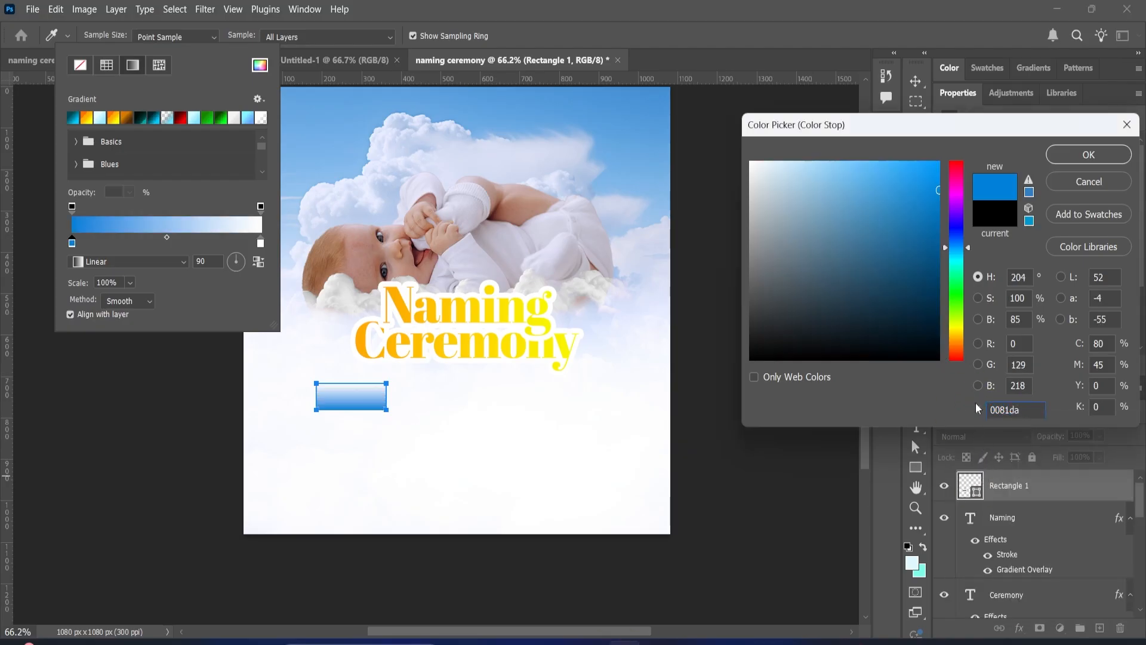
{"action": "left_click", "coordinate": [1090, 154]}
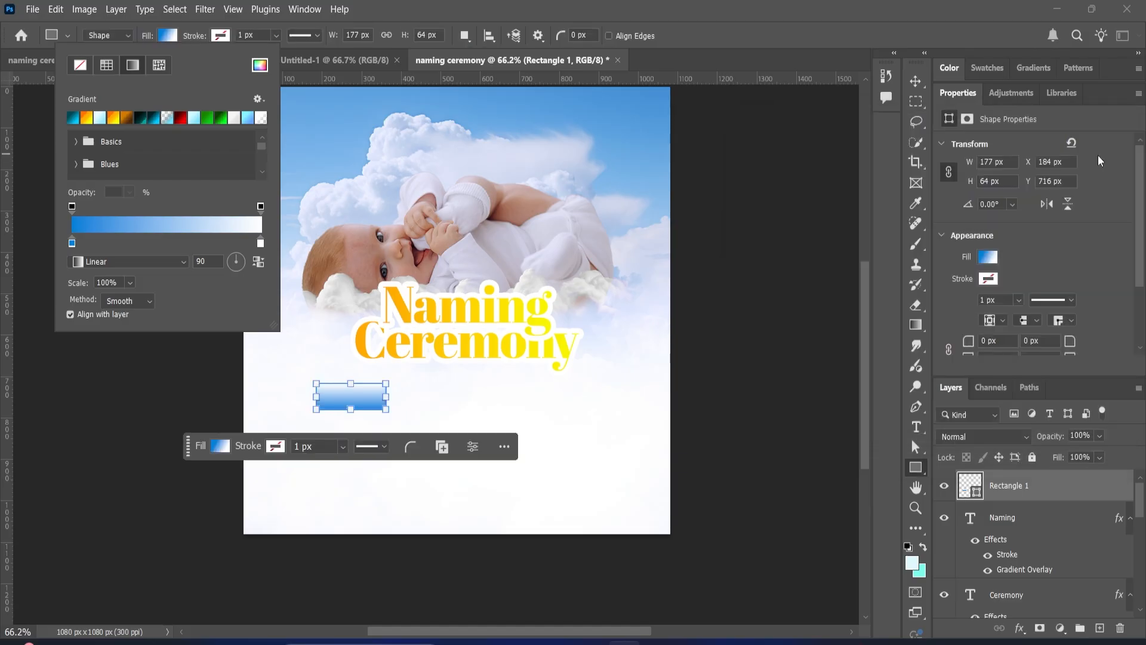
Set the opacity stop at the end of the rectangle's gradient to 0%.
{"action": "left_click", "coordinate": [260, 206]}
{"action": "left_click", "coordinate": [129, 192]}
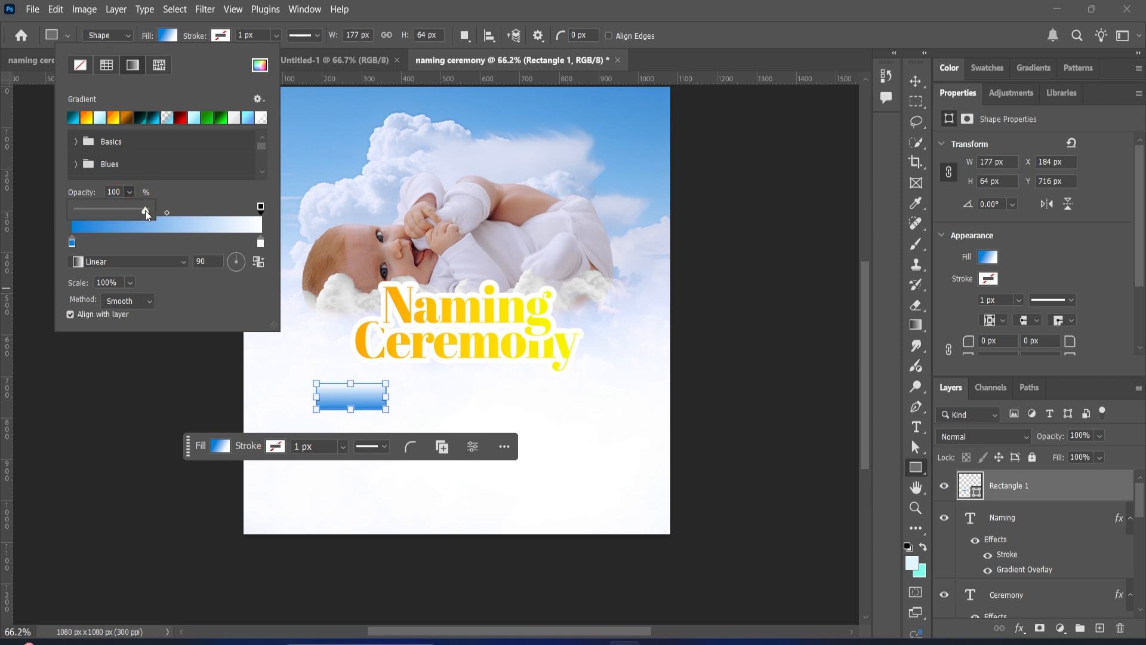
{"action": "left_click_drag", "start_coordinate": [145, 211], "coordinate": [77, 215]}
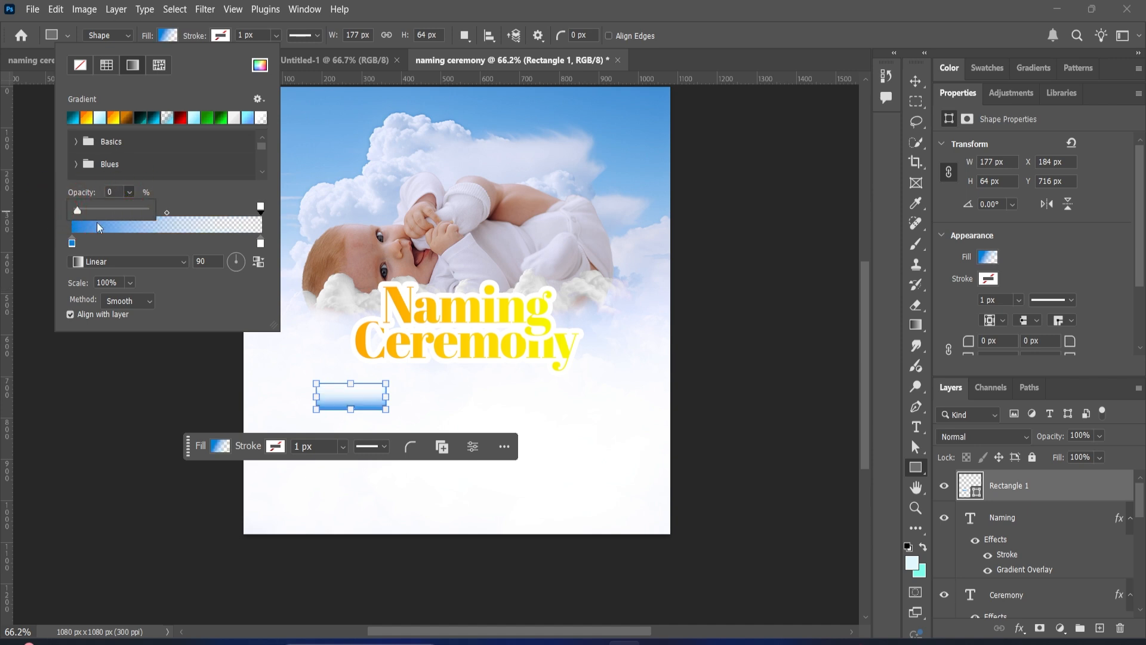
{"action": "left_click", "coordinate": [209, 195]}
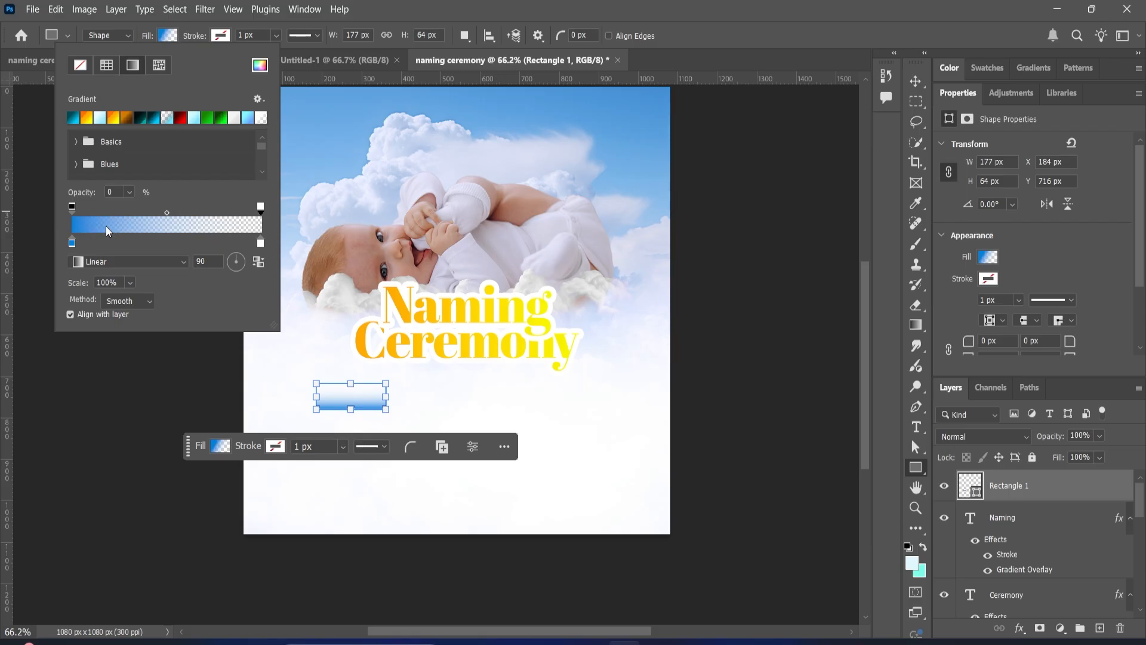
Set the end color stop of the rectangle's gradient to red fe0101.
{"action": "left_click", "coordinate": [261, 244]}
{"action": "double_click", "coordinate": [260, 244]}
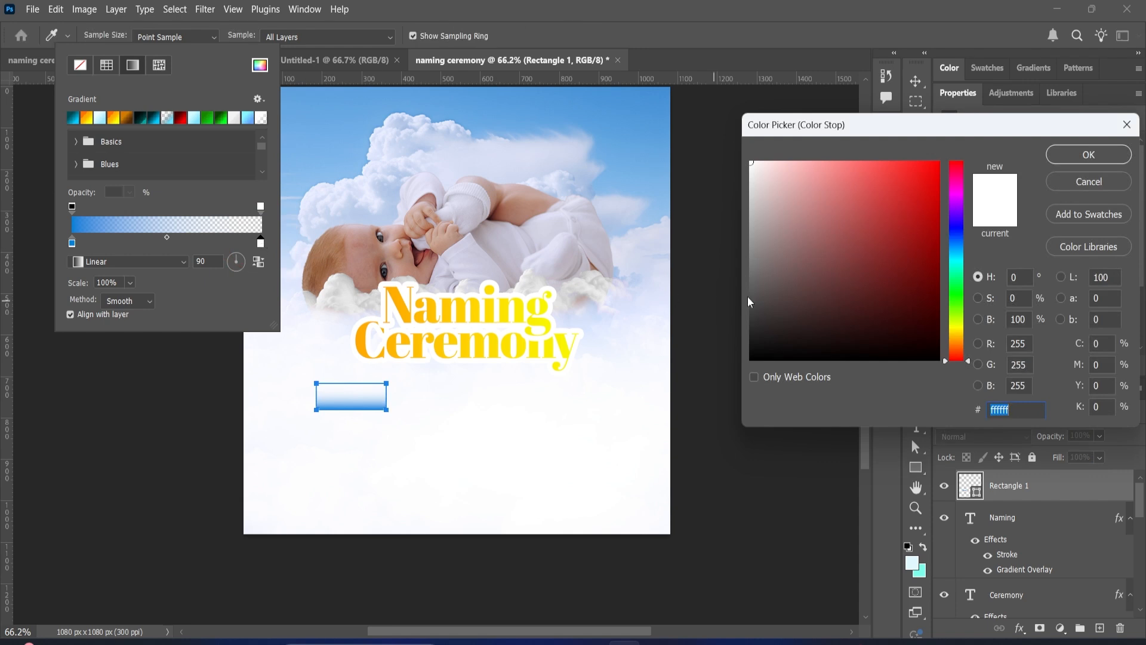
{"action": "type", "text": "fe0101"}
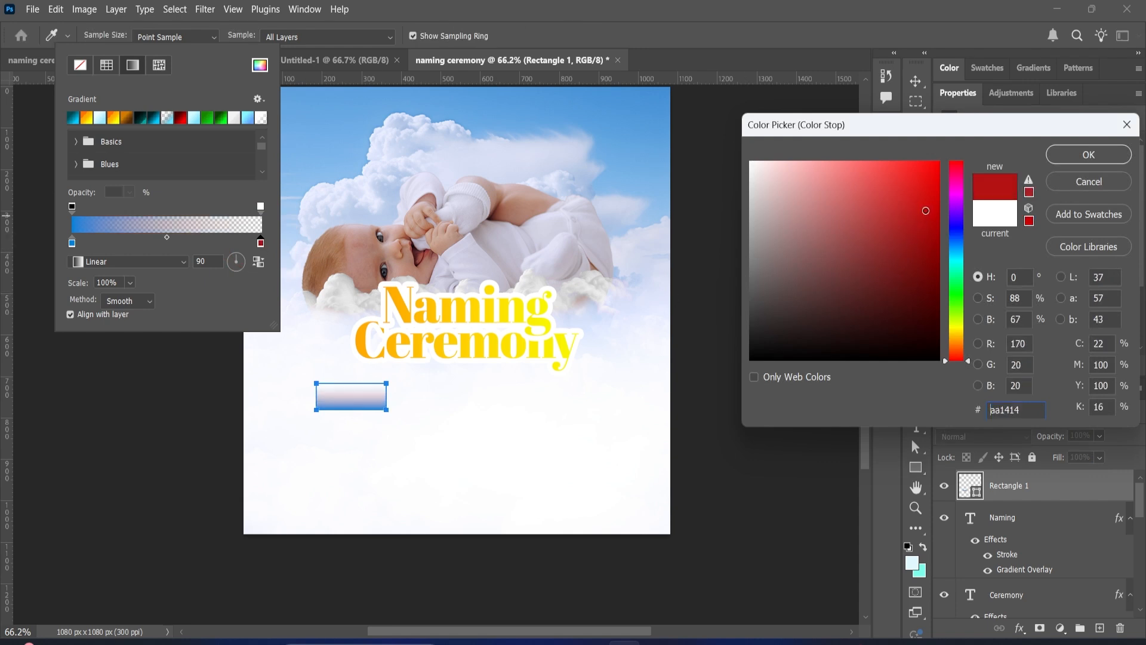
{"action": "left_click", "coordinate": [1089, 154]}
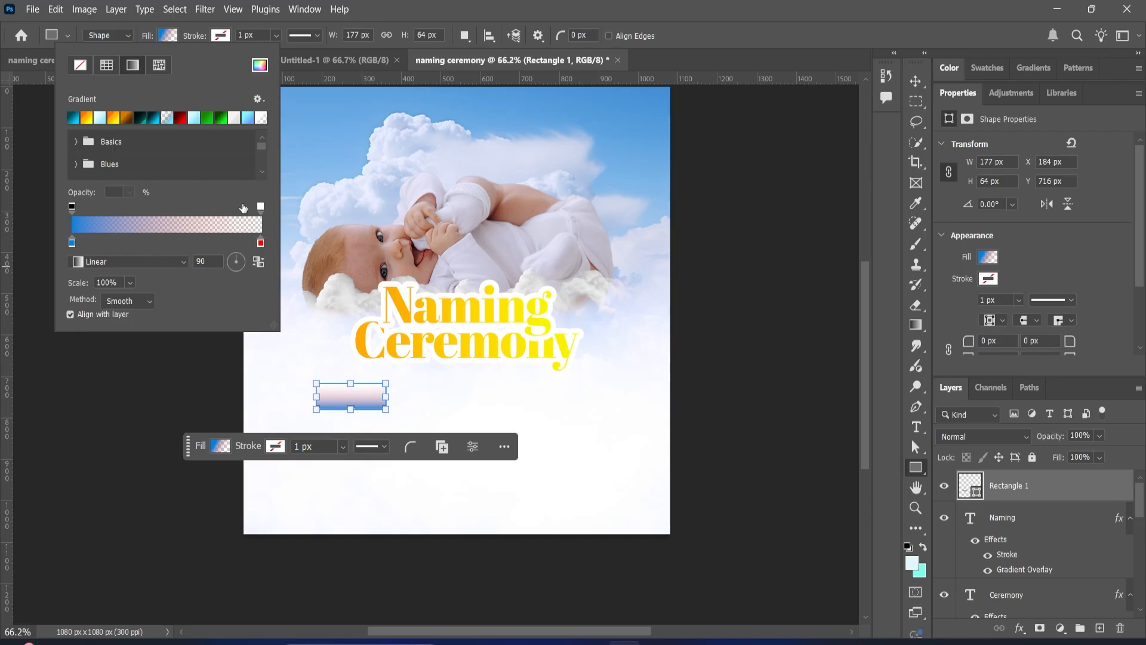
Set the end color stop of the rectangle's gradient to 0081da by pasting the copied color code.
{"action": "left_click", "coordinate": [260, 207]}
{"action": "key", "text": "alt"}
{"action": "double_click", "coordinate": [260, 244]}
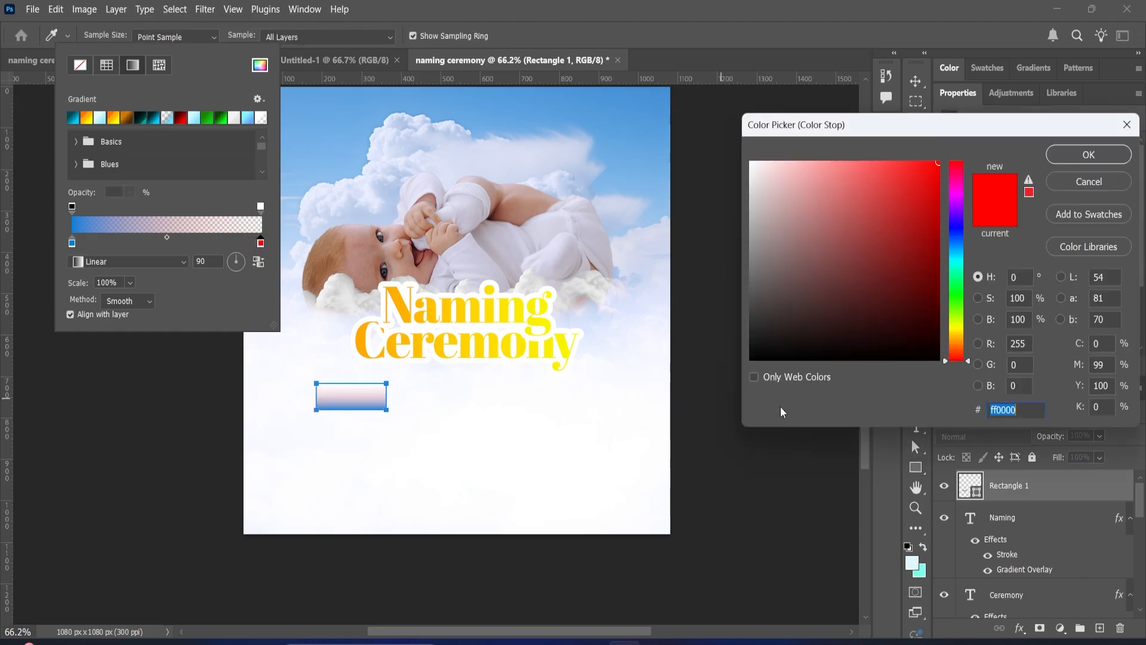
{"action": "right_click", "coordinate": [1044, 404]}
{"action": "left_click", "coordinate": [979, 471]}
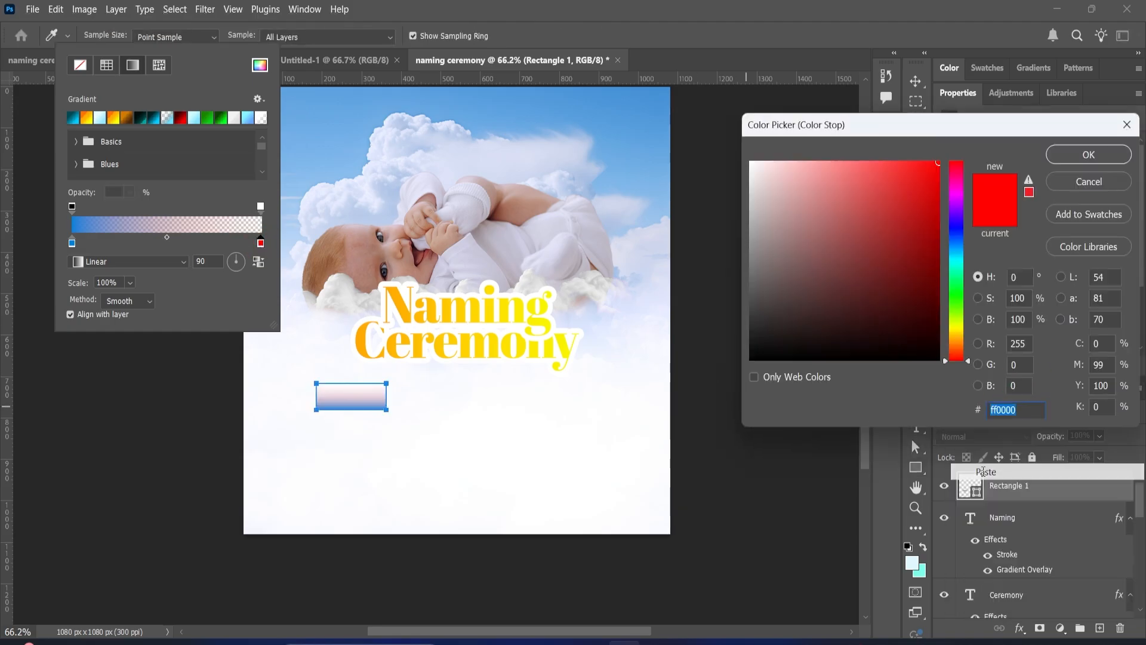
{"action": "left_click", "coordinate": [1062, 160]}
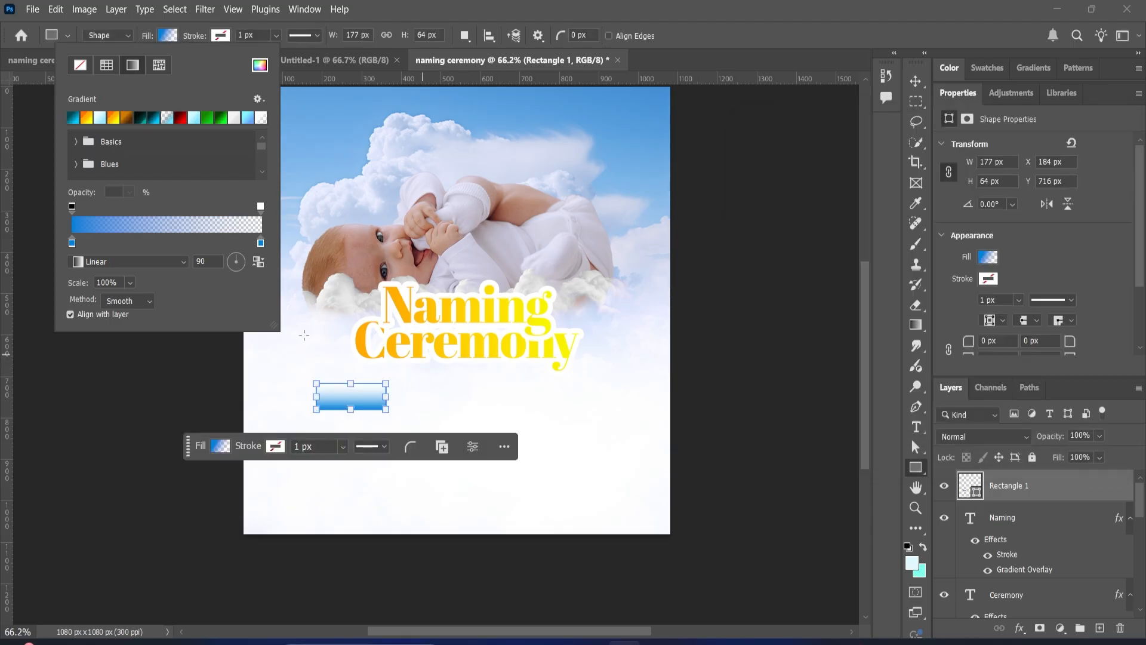
Set the rectangle's gradient angle to 0 degrees and add a white color stop about two thirds along the gradient.
{"action": "left_click", "coordinate": [245, 264]}
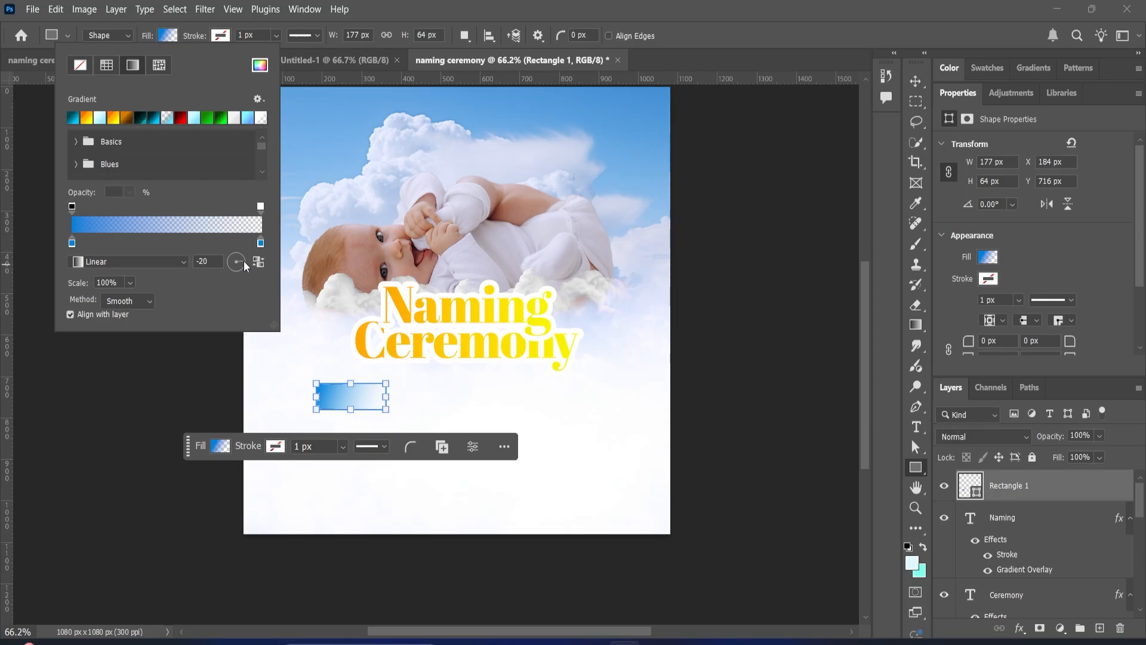
{"action": "left_click", "coordinate": [244, 262]}
{"action": "left_click", "coordinate": [207, 243]}
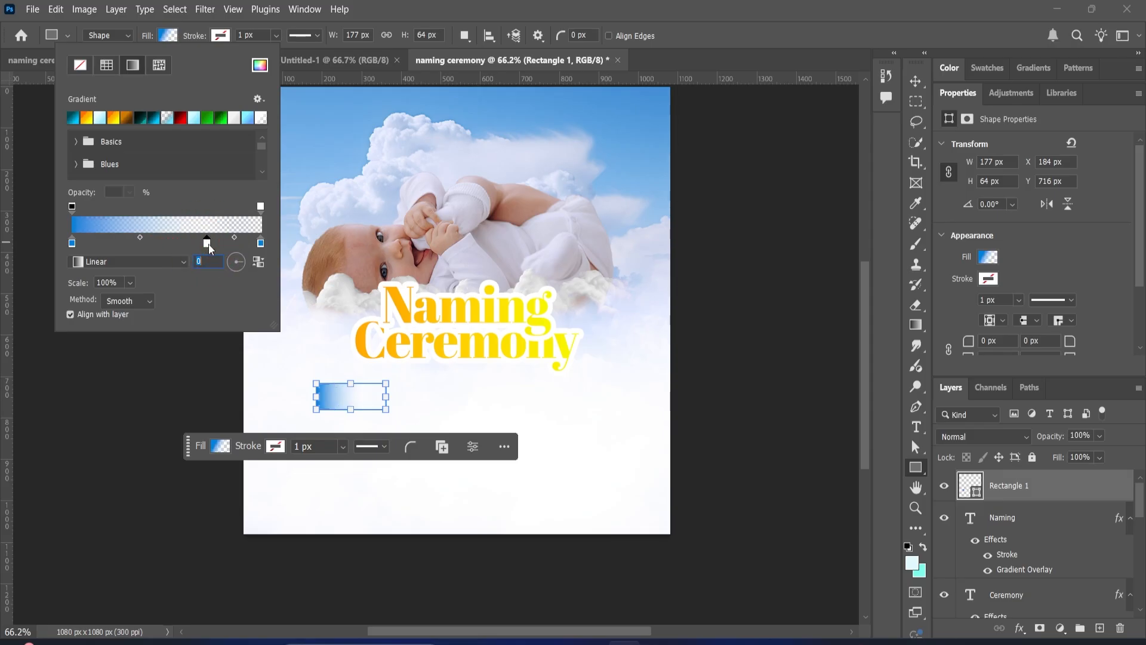
{"action": "key", "text": "BackSpace"}
{"action": "key", "text": "Return"}
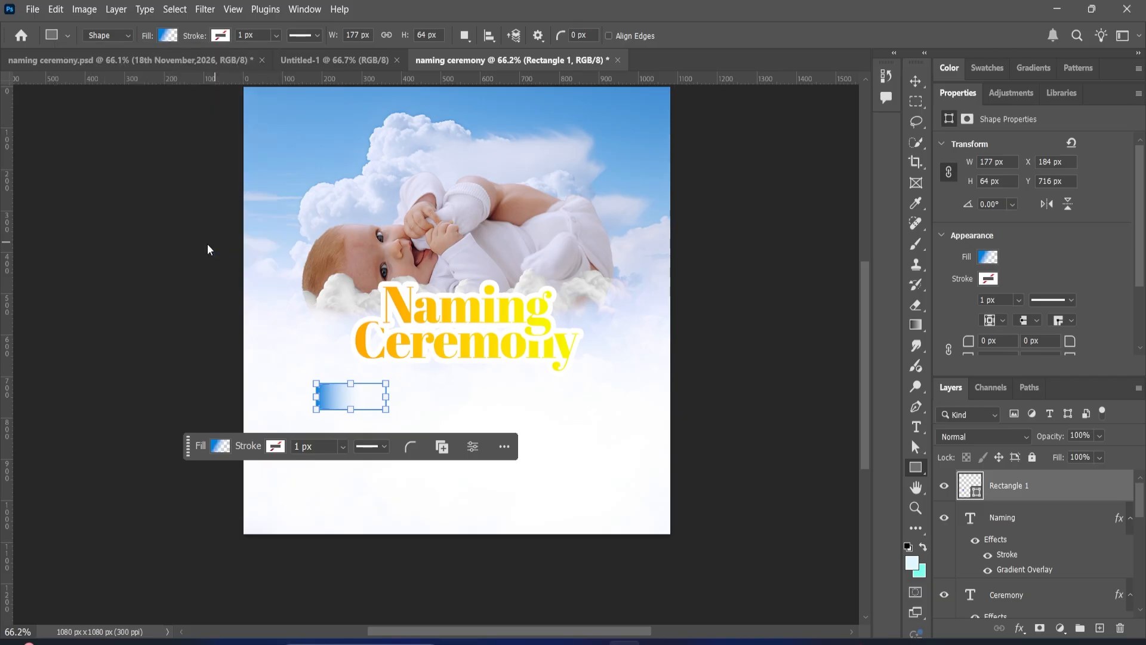
Shift the white color stop to about the middle of the rectangle's gradient.
{"action": "left_click", "coordinate": [592, 256]}
{"action": "left_click", "coordinate": [169, 38]}
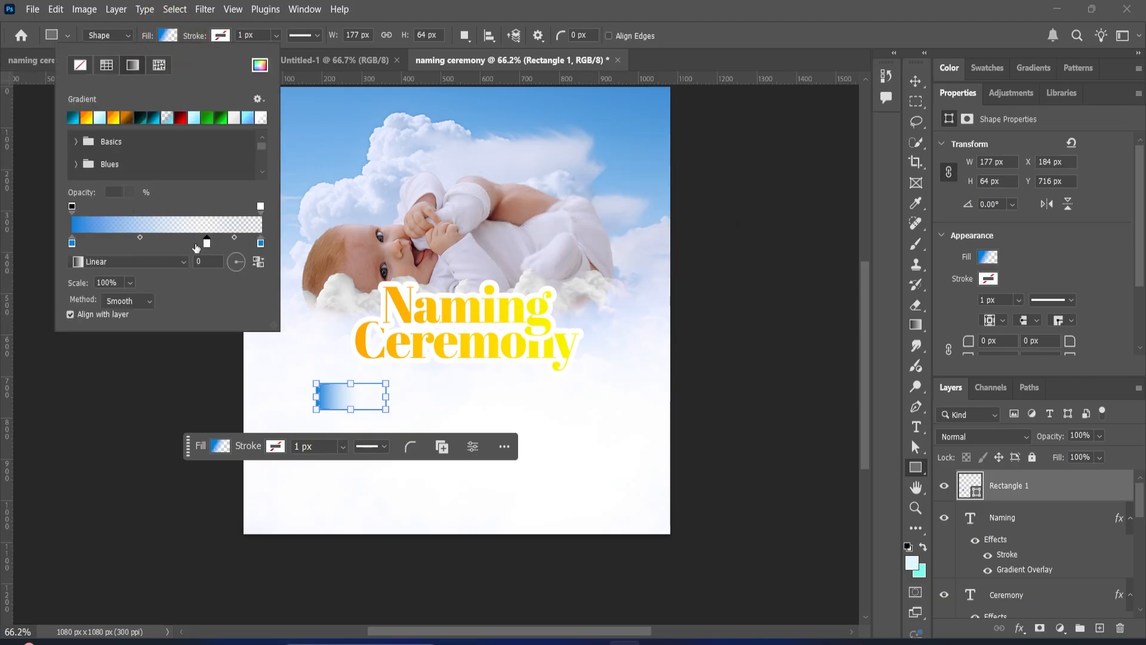
{"action": "left_click_drag", "start_coordinate": [208, 243], "coordinate": [169, 251]}
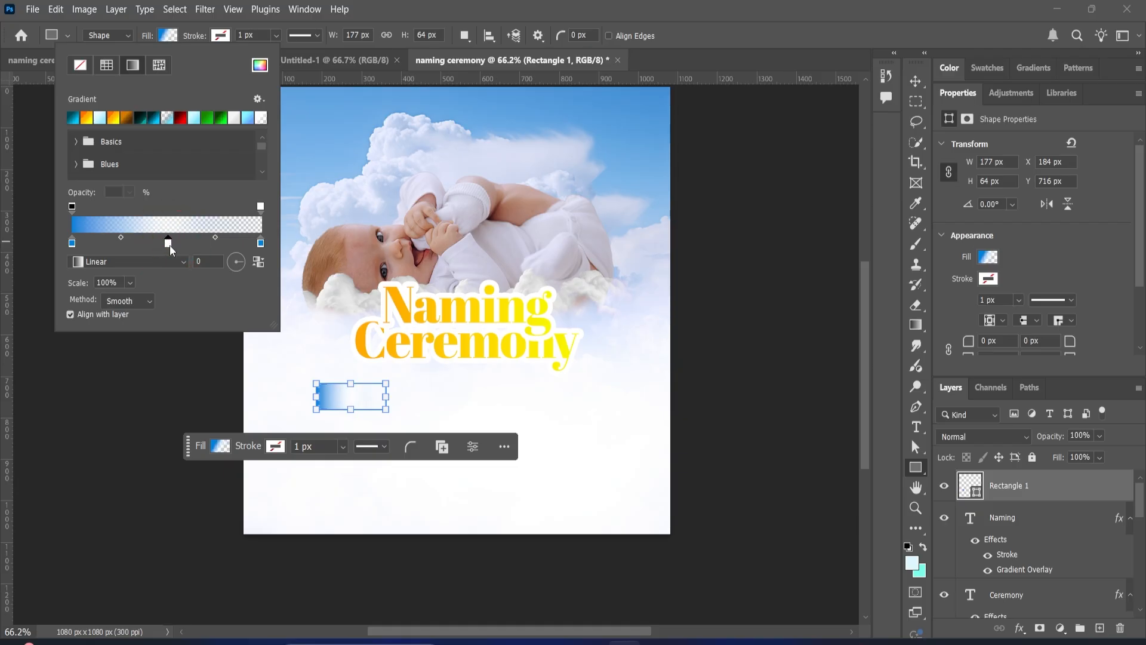
{"action": "left_click_drag", "start_coordinate": [172, 246], "coordinate": [177, 247]}
{"action": "left_click_drag", "start_coordinate": [207, 246], "coordinate": [164, 243]}
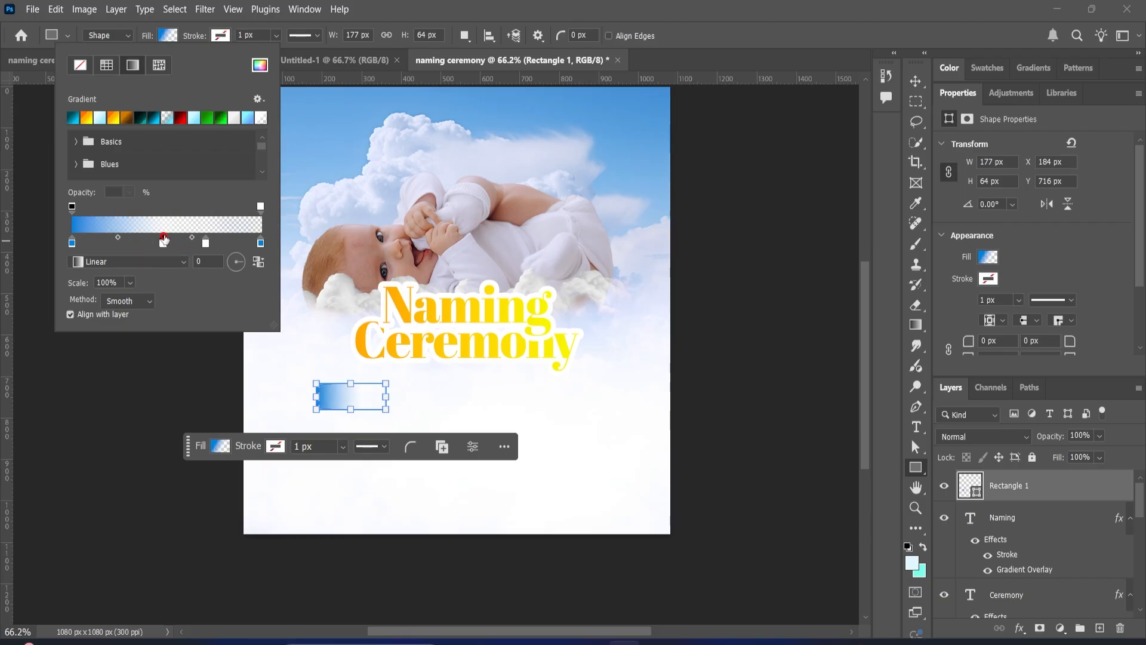
{"action": "left_click", "coordinate": [680, 2]}
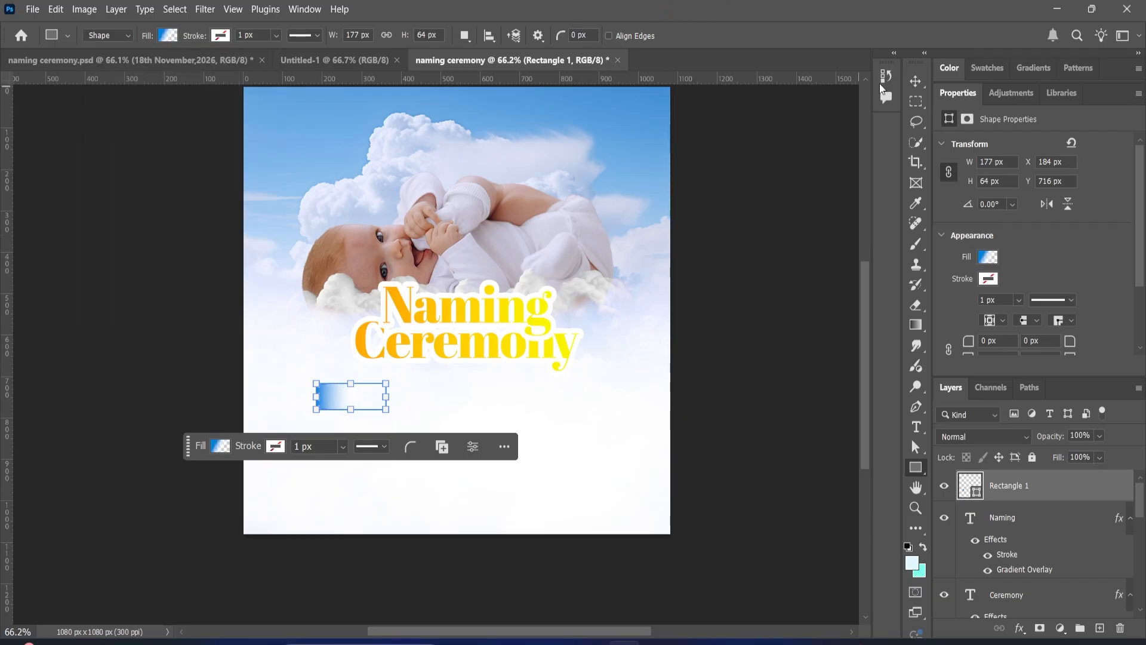
Move the gradient rectangle slightly to the right, to about X 242 px and Y 715 px.
{"action": "left_click", "coordinate": [916, 80]}
{"action": "left_click", "coordinate": [552, 456]}
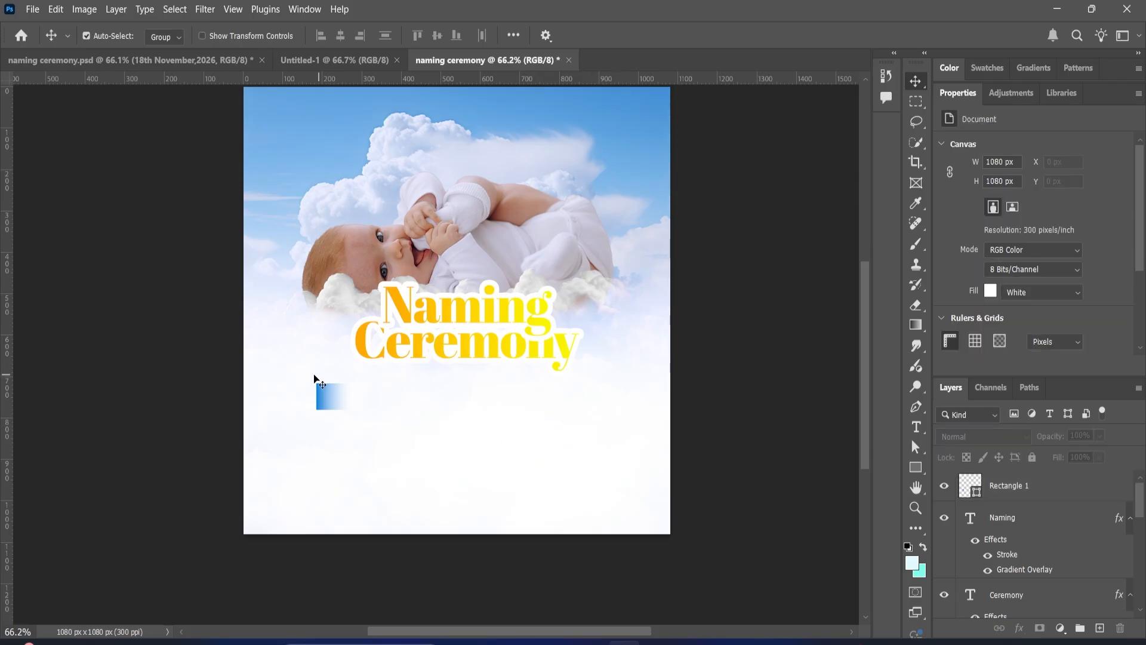
{"action": "left_click_drag", "start_coordinate": [320, 385], "coordinate": [352, 404]}
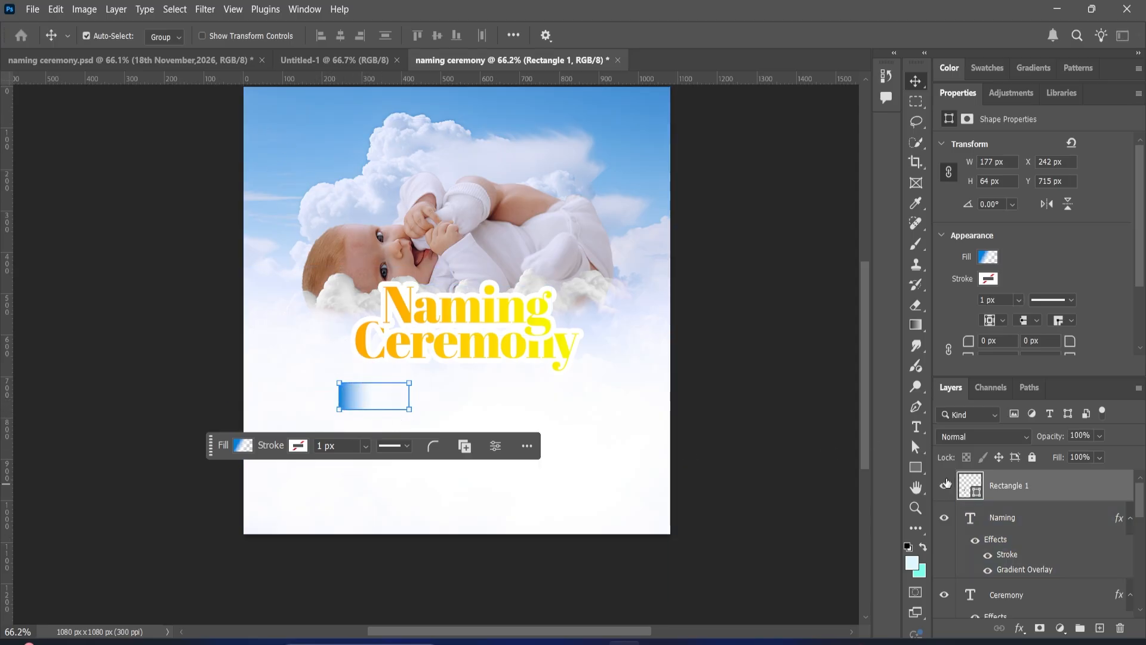
Remove the middle white stop from the rectangle's gradient and keep one white stop close to the blue end stop.
{"action": "left_click", "coordinate": [916, 466]}
{"action": "left_click", "coordinate": [168, 35]}
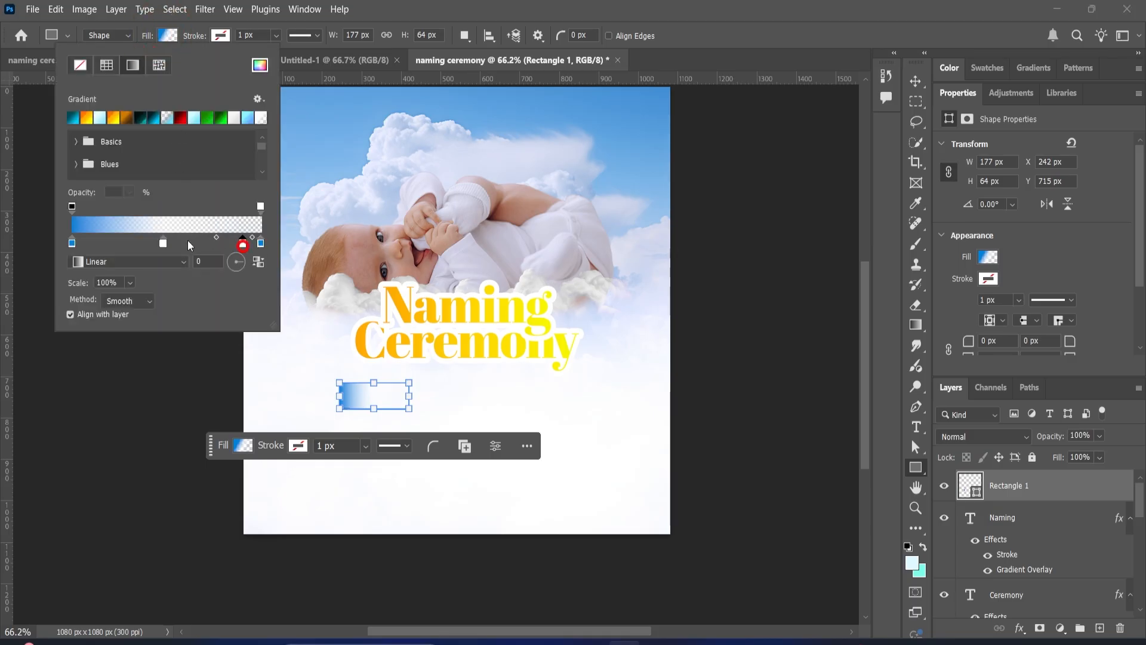
{"action": "left_click_drag", "start_coordinate": [197, 246], "coordinate": [244, 244]}
{"action": "left_click", "coordinate": [243, 244]}
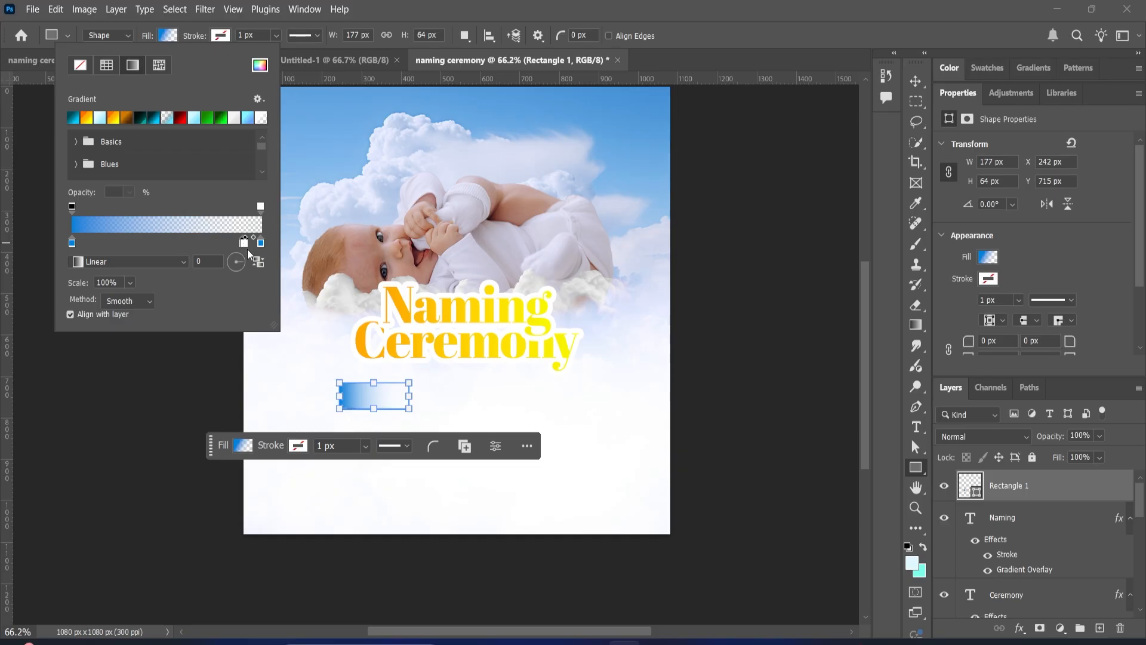
{"action": "left_click_drag", "start_coordinate": [244, 249], "coordinate": [242, 245]}
{"action": "left_click", "coordinate": [245, 246]}
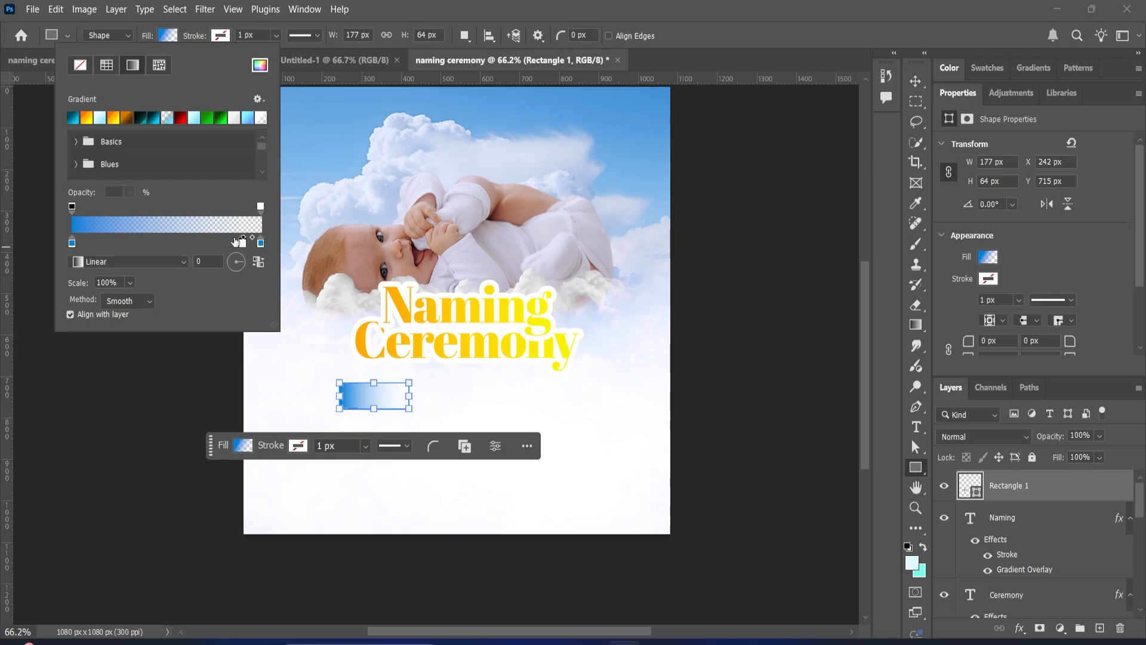
Move the gradient rectangle down and left to about X 204 px and Y 746 px.
{"action": "left_click", "coordinate": [922, 81]}
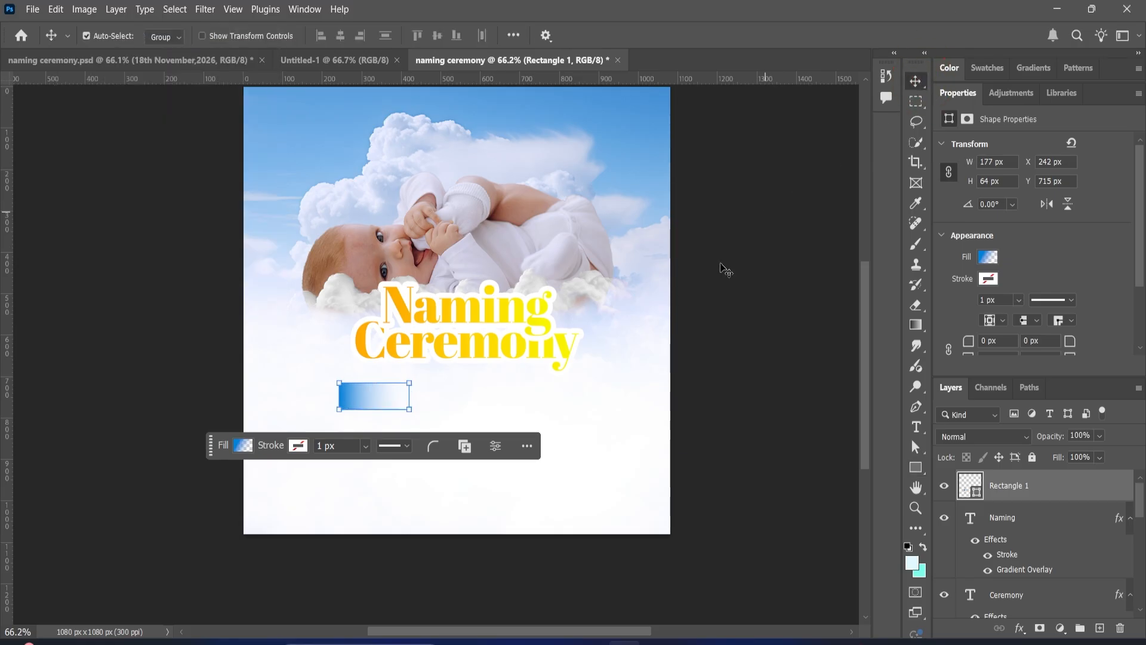
{"action": "left_click", "coordinate": [494, 397]}
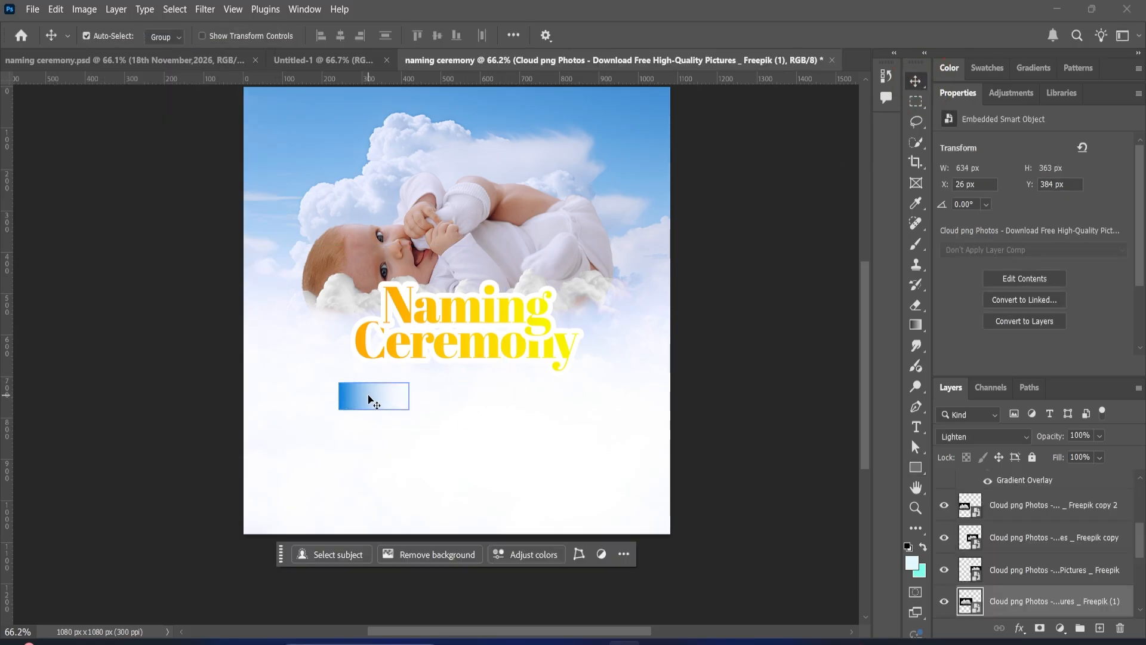
{"action": "mouse_move", "coordinate": [367, 399]}
{"action": "left_mouse_down"}
{"action": "mouse_move", "coordinate": [353, 396]}
{"action": "mouse_move", "coordinate": [352, 410]}
{"action": "left_mouse_up"}
{"action": "left_click", "coordinate": [465, 422]}
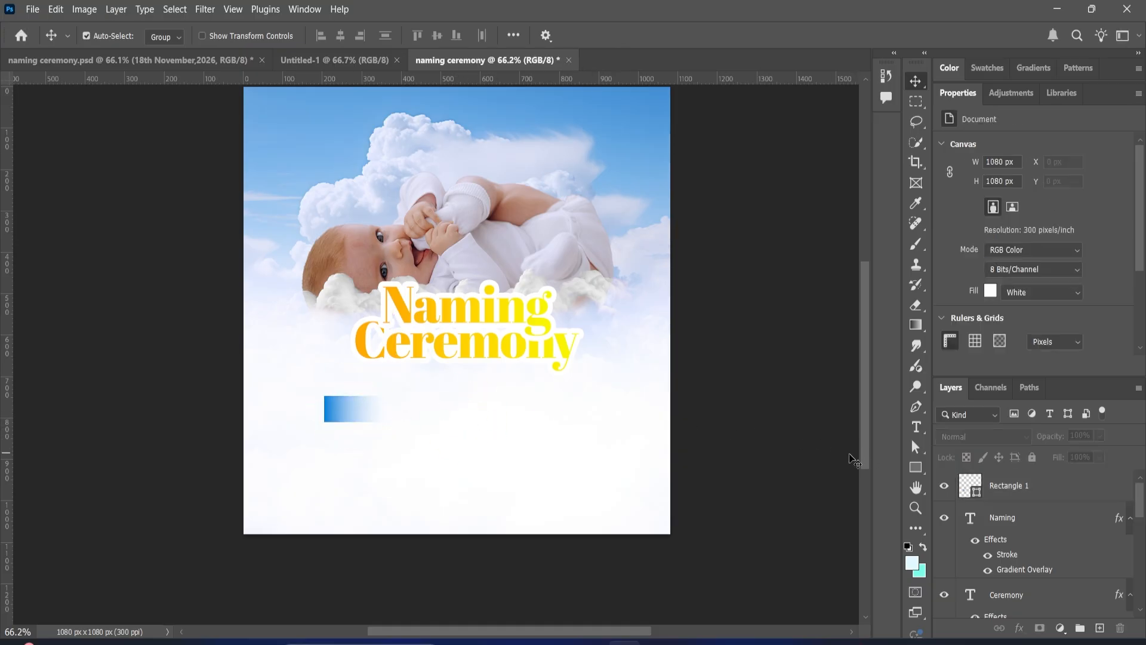
Duplicate the gradient rectangle twice and stack the copies below it with even gaps.
{"action": "left_click", "coordinate": [363, 401]}
{"action": "left_click", "coordinate": [1051, 488]}
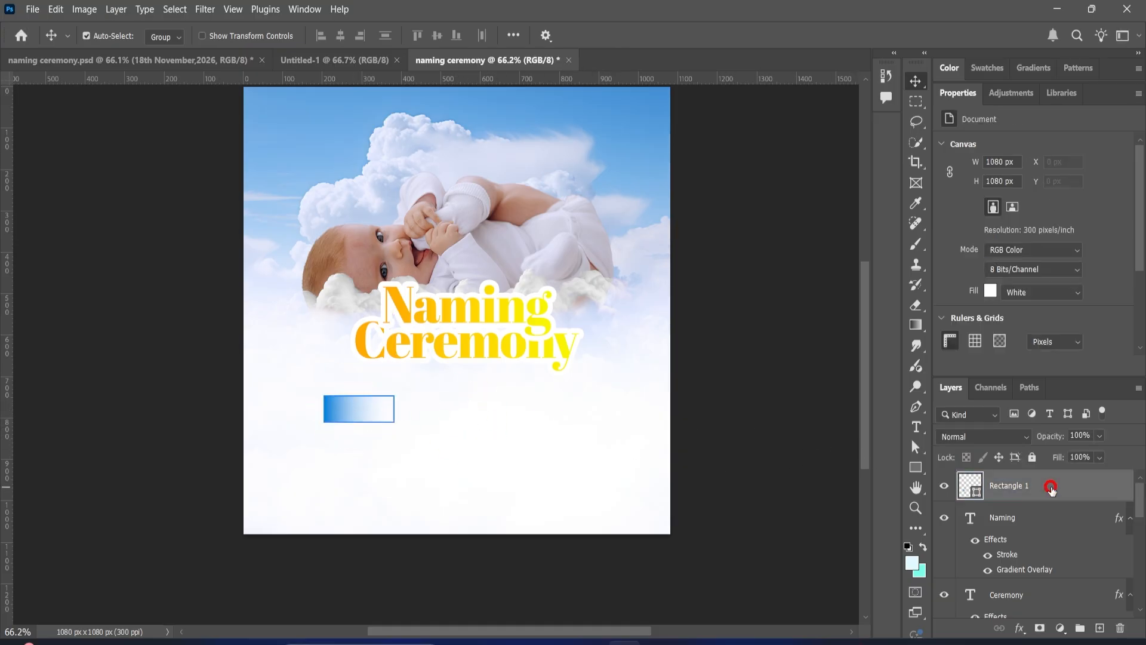
{"action": "key", "text": "ctrl"}
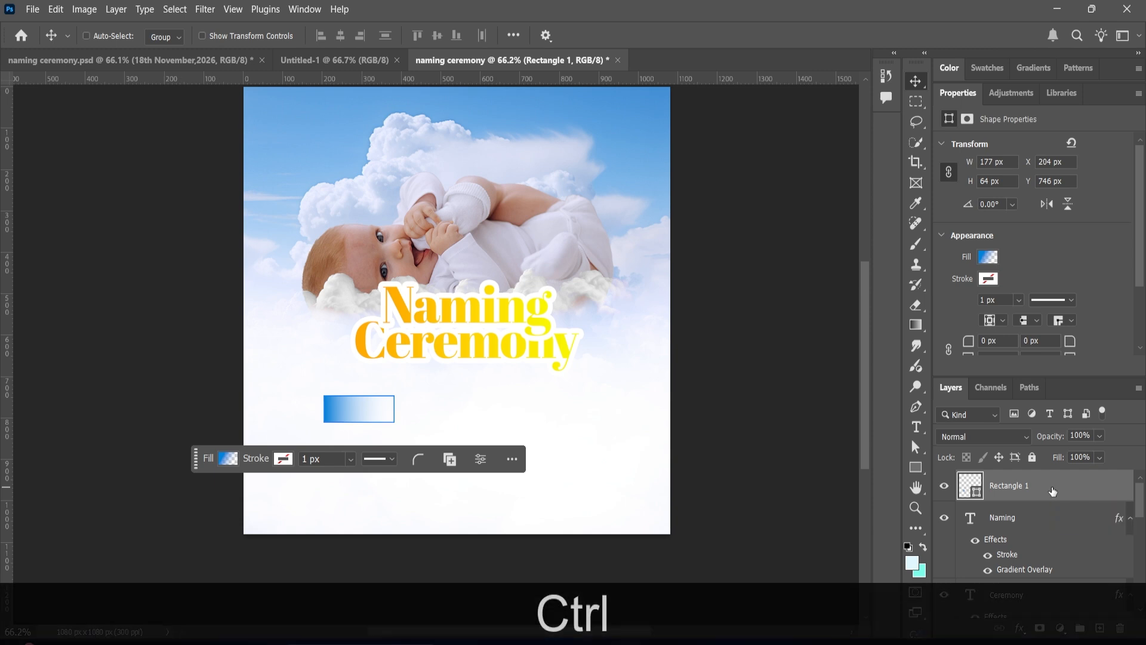
{"action": "key", "text": "ctrl+j"}
{"action": "key", "text": "ctrl+j"}
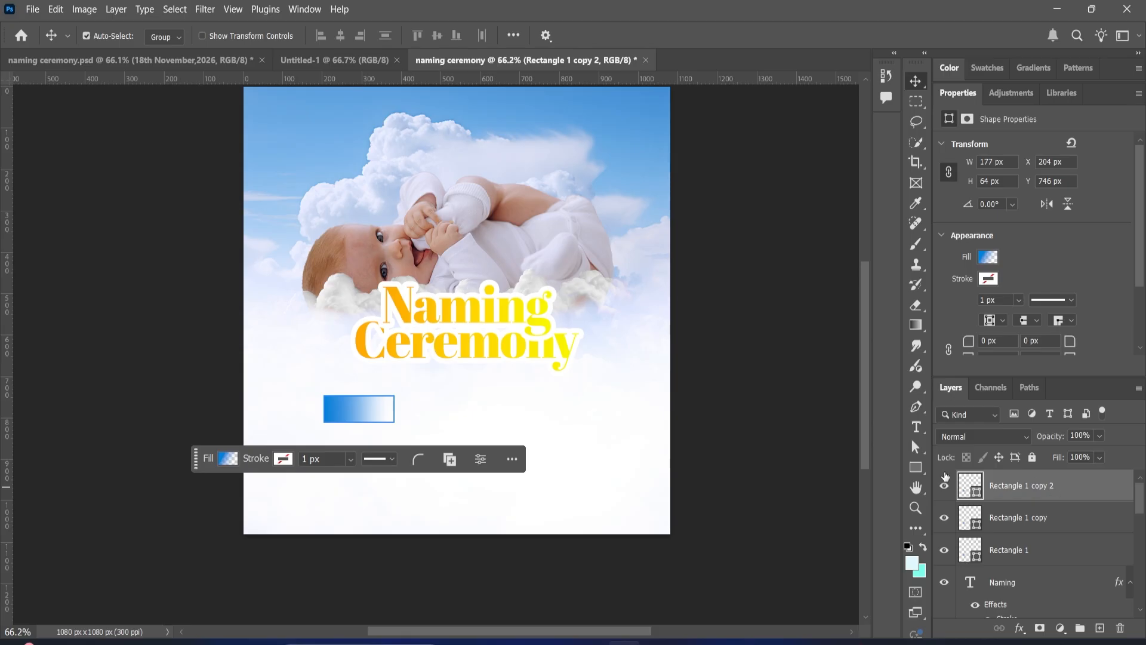
{"action": "left_click_drag", "start_coordinate": [353, 406], "coordinate": [356, 485]}
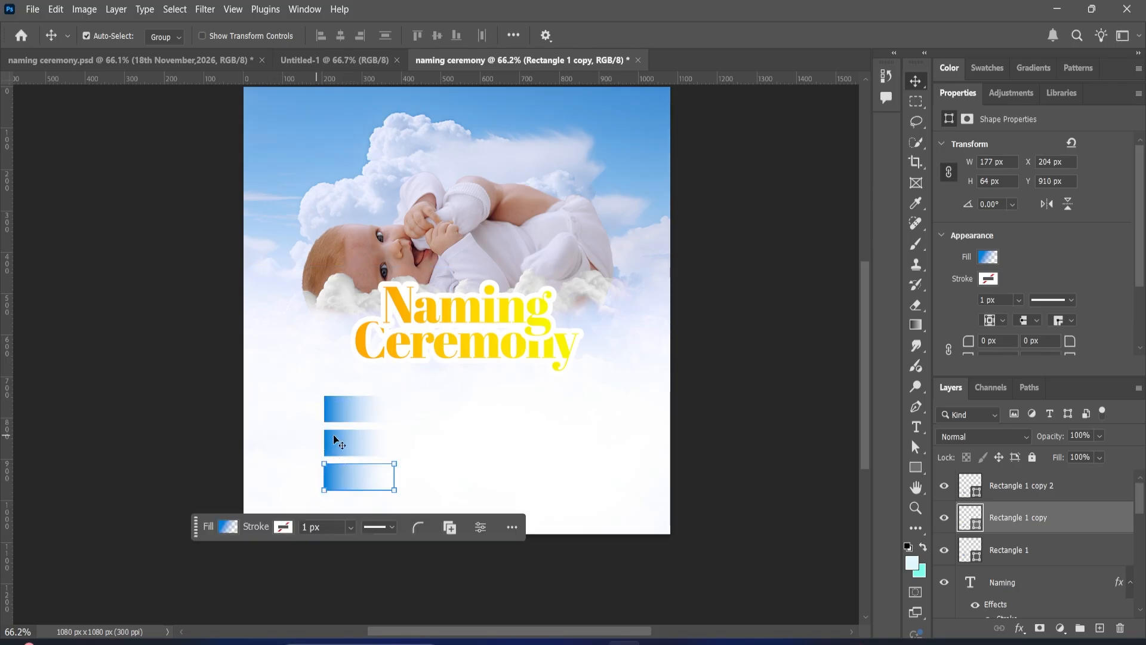
Select all three gradient rectangles and move them up together, closer to the title.
{"action": "left_click", "coordinate": [1062, 494], "text": "ctrl"}
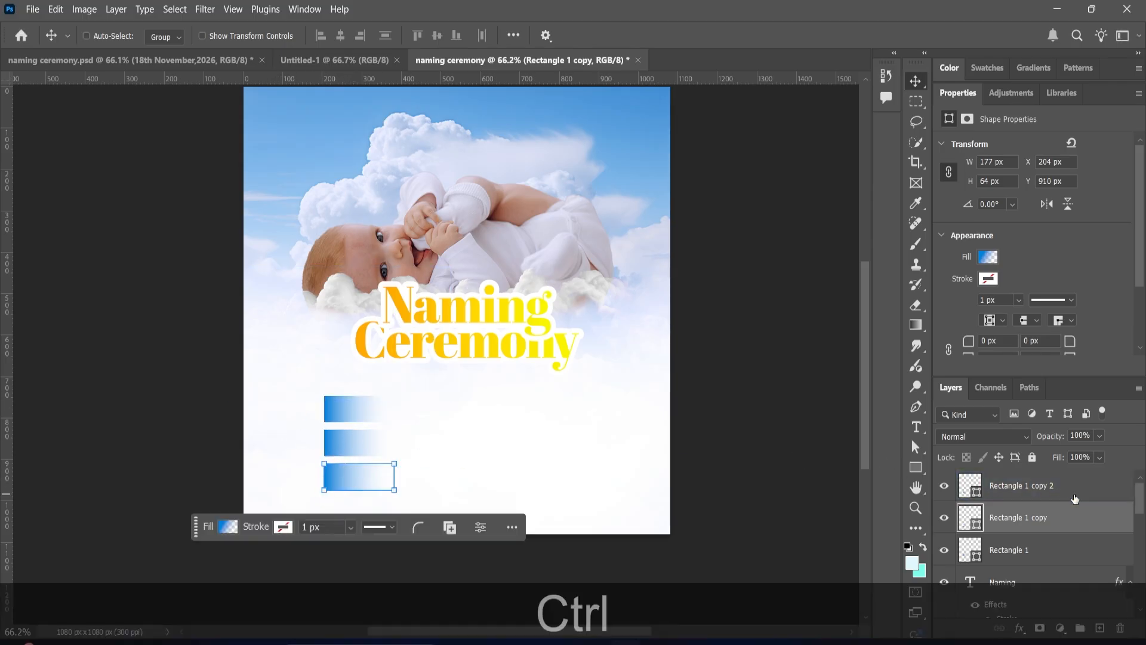
{"action": "left_click", "coordinate": [1066, 551], "text": "ctrl"}
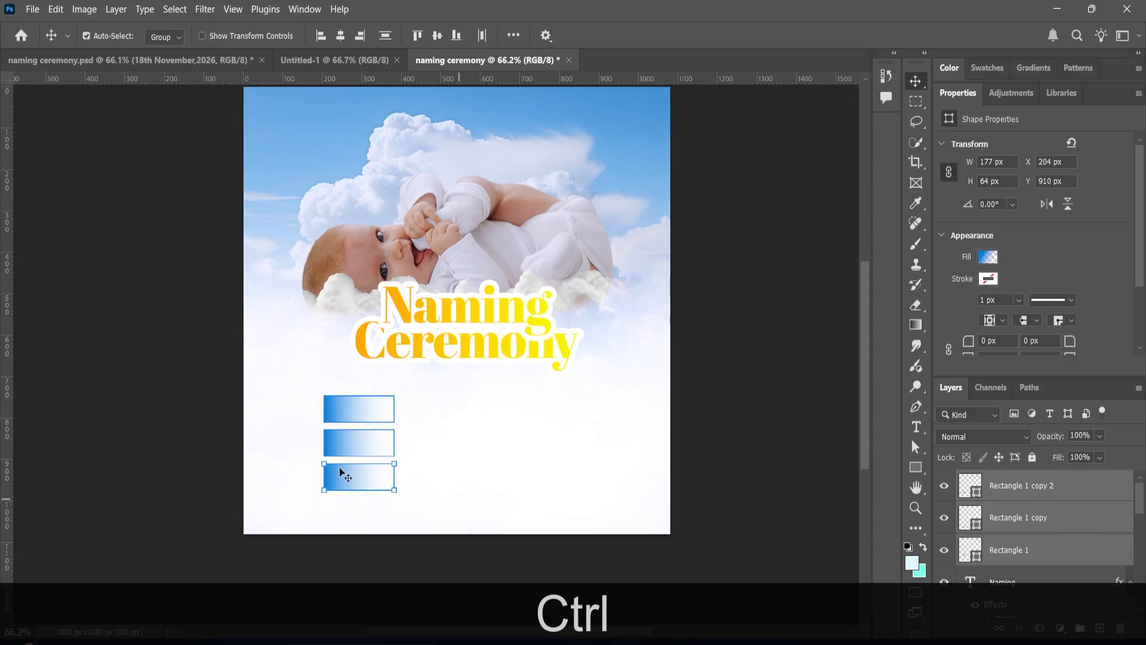
{"action": "left_click_drag", "start_coordinate": [361, 412], "coordinate": [358, 397]}
{"action": "left_click", "coordinate": [797, 448]}
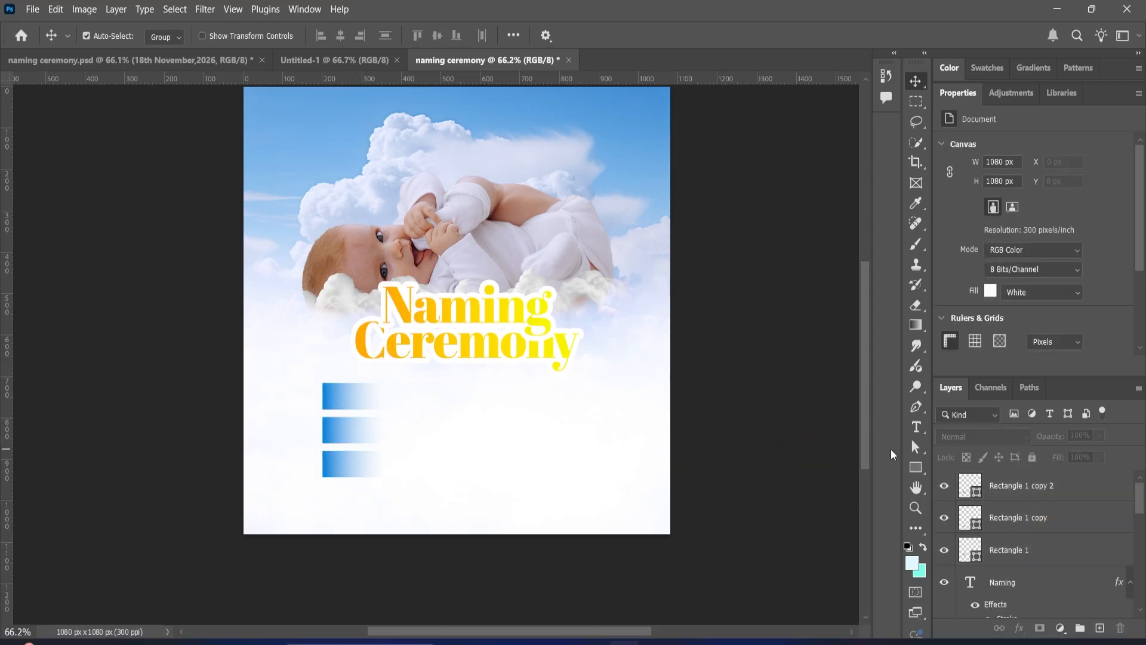
Draw a rectangle about 512 × 69 px below the three gradient bars and fill it with solid color 0081da.
{"action": "left_click", "coordinate": [916, 466]}
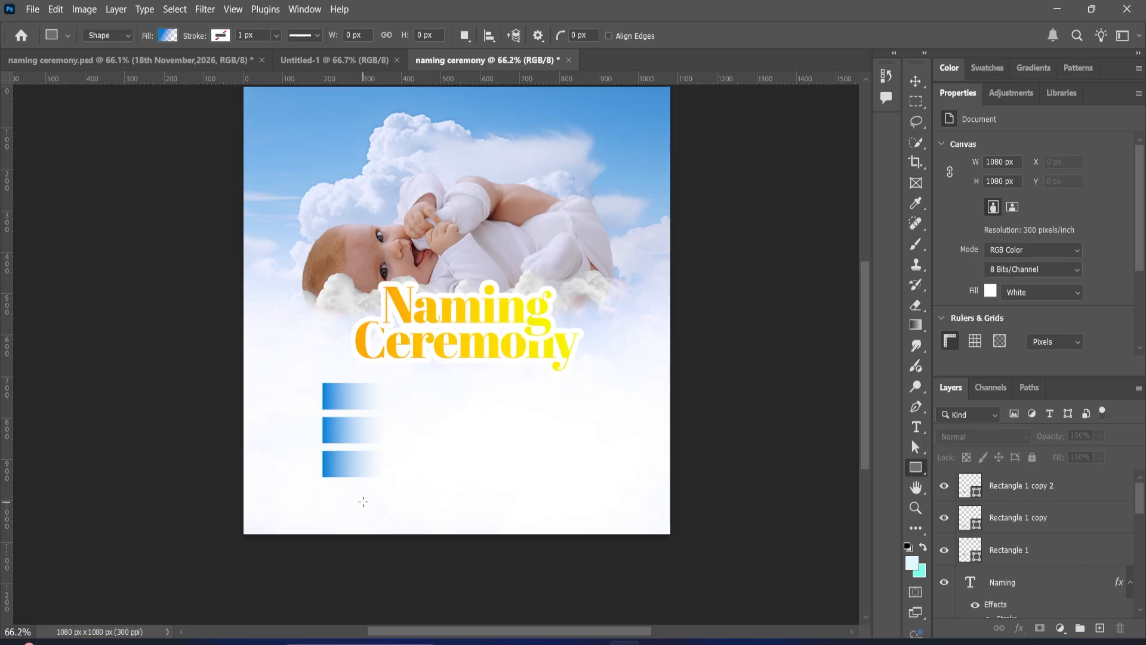
{"action": "left_click_drag", "start_coordinate": [359, 491], "coordinate": [561, 519]}
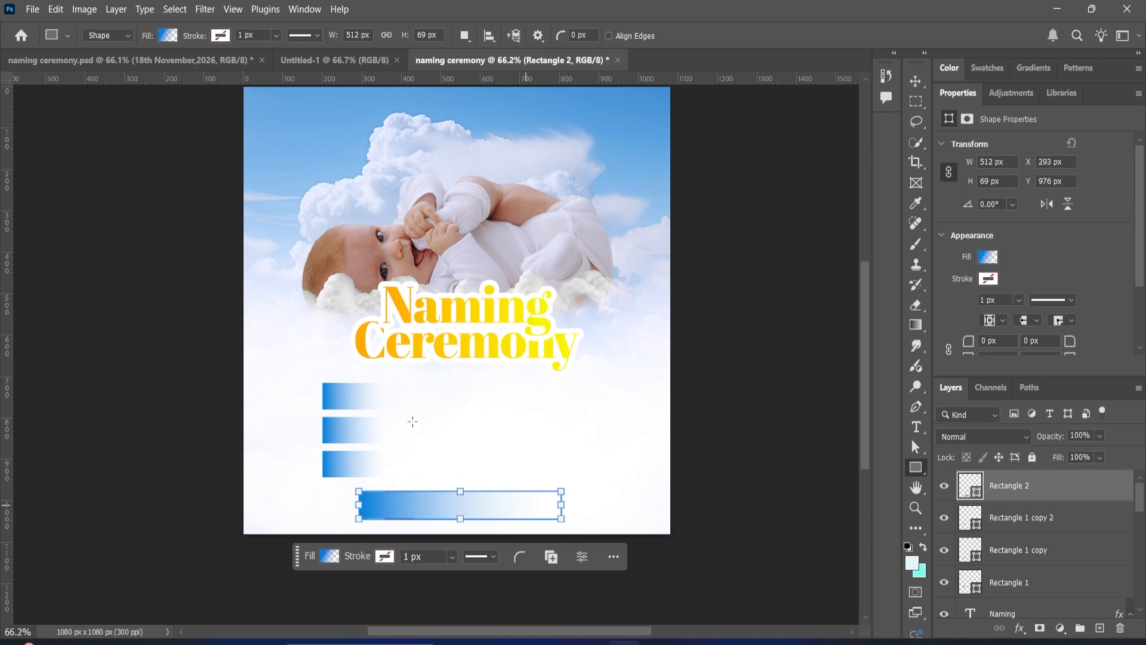
{"action": "left_click", "coordinate": [167, 36]}
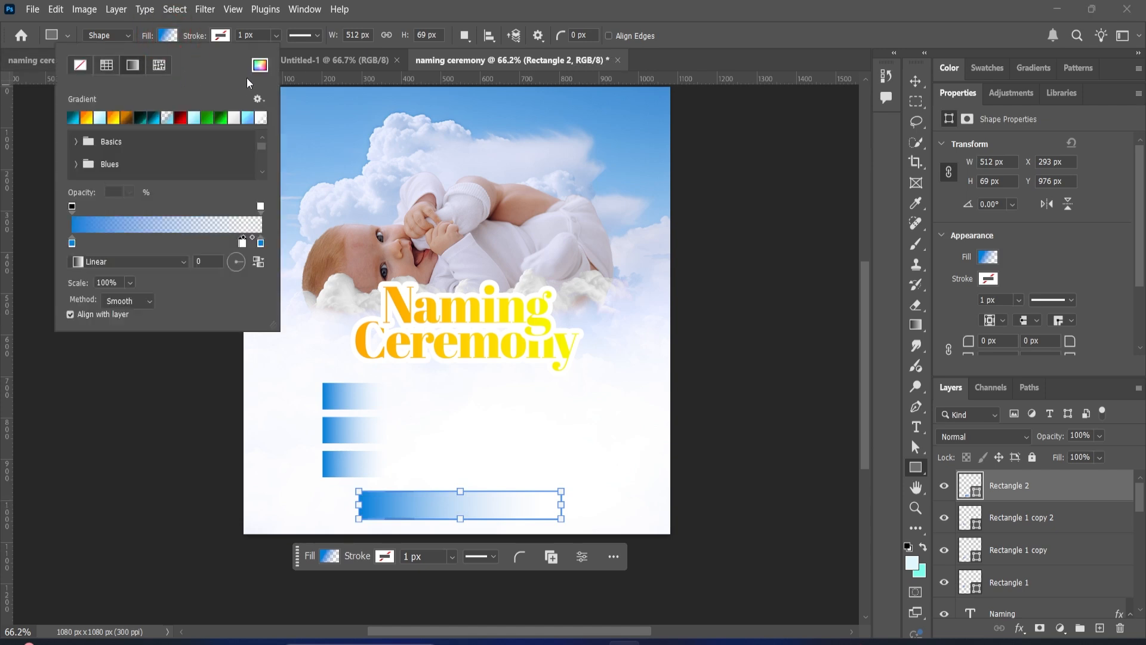
{"action": "left_click", "coordinate": [259, 66]}
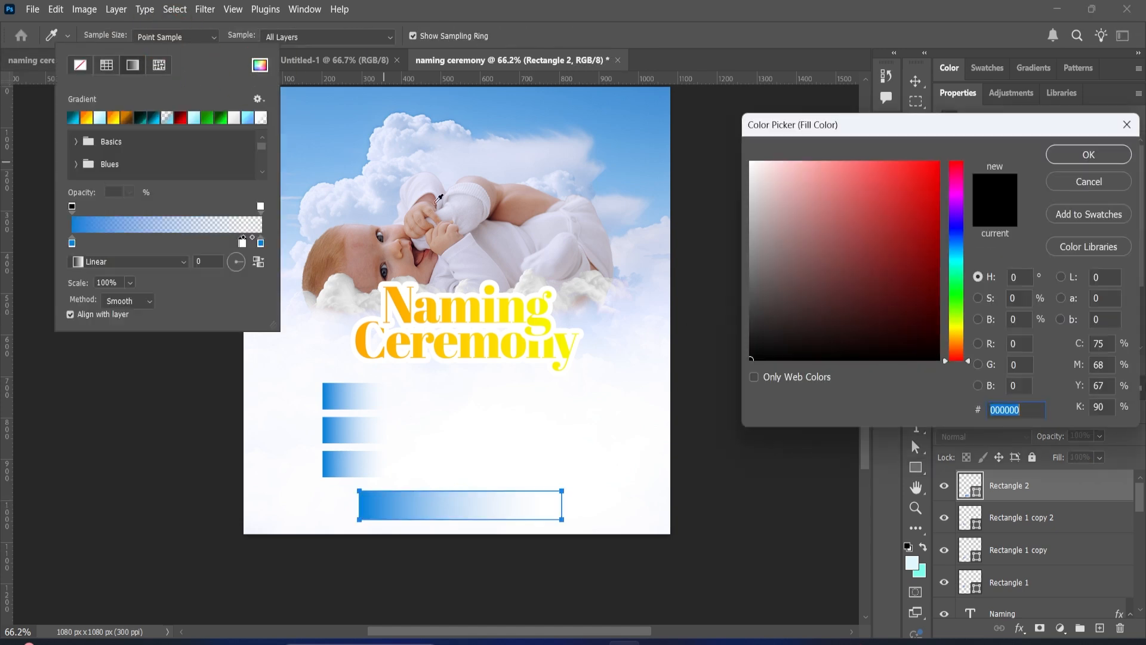
{"action": "right_click", "coordinate": [1023, 409]}
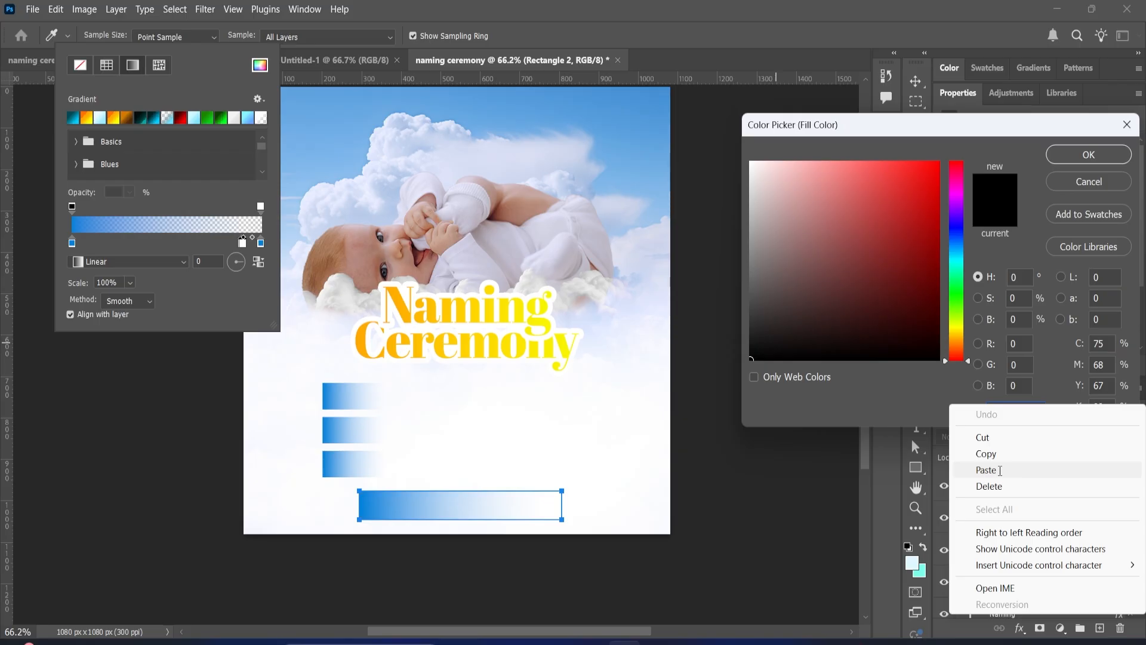
{"action": "left_click", "coordinate": [987, 470]}
{"action": "left_click", "coordinate": [1062, 162]}
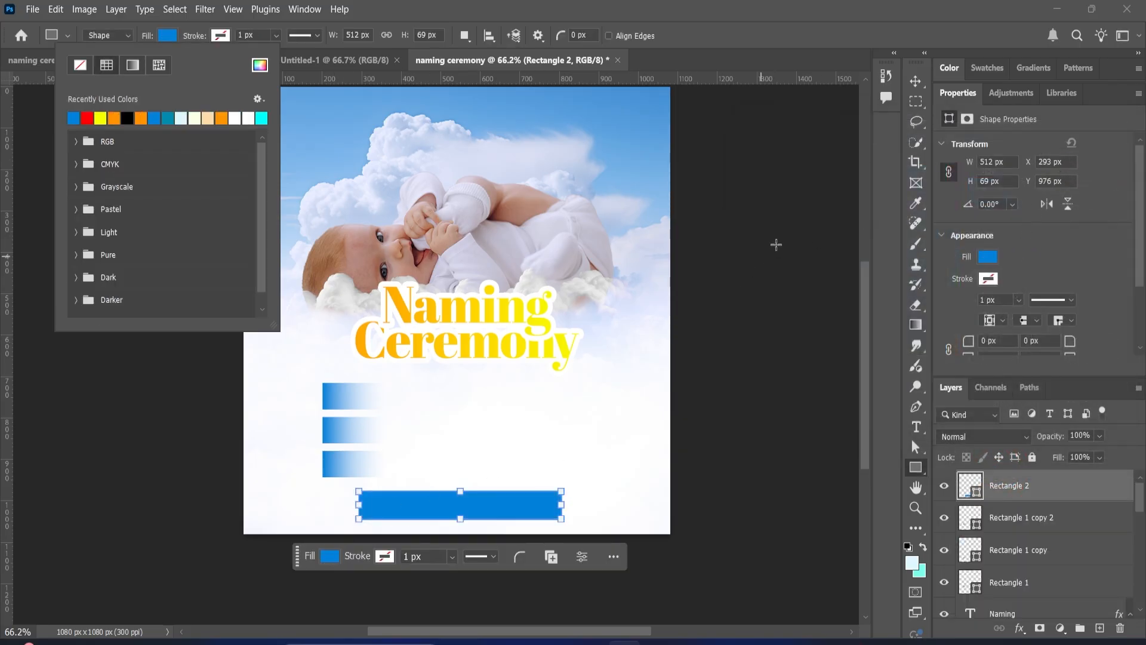
{"action": "left_click", "coordinate": [915, 80]}
{"action": "left_click", "coordinate": [784, 417]}
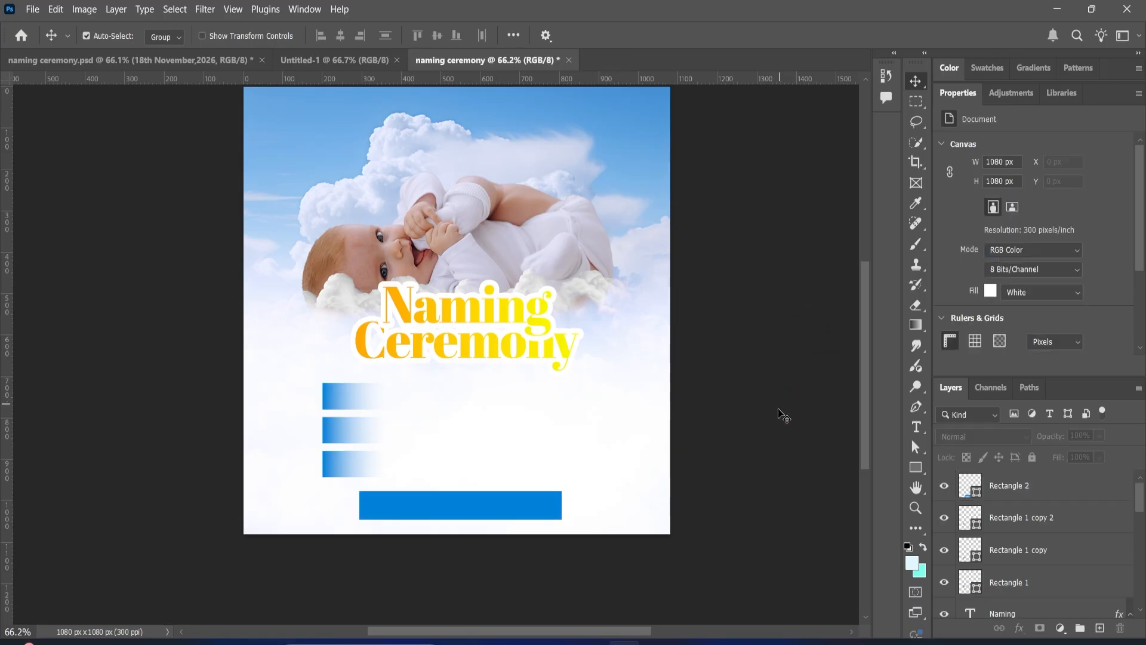
{"action": "left_click", "coordinate": [461, 494]}
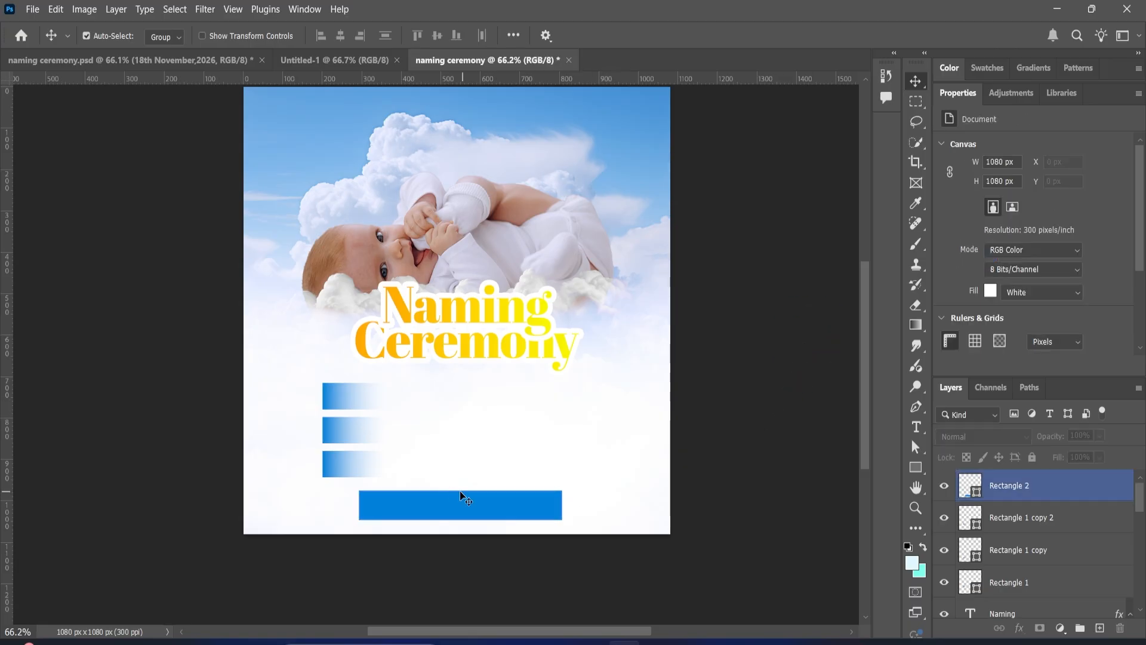
{"action": "left_click", "coordinate": [484, 443]}
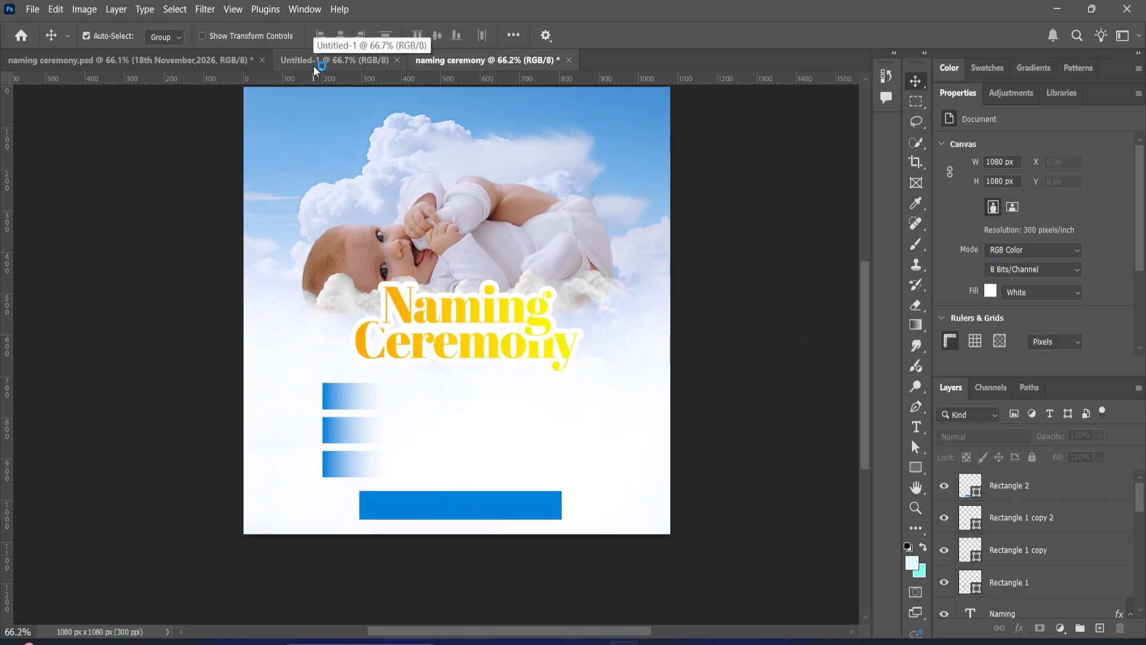
{"action": "left_click", "coordinate": [343, 404]}
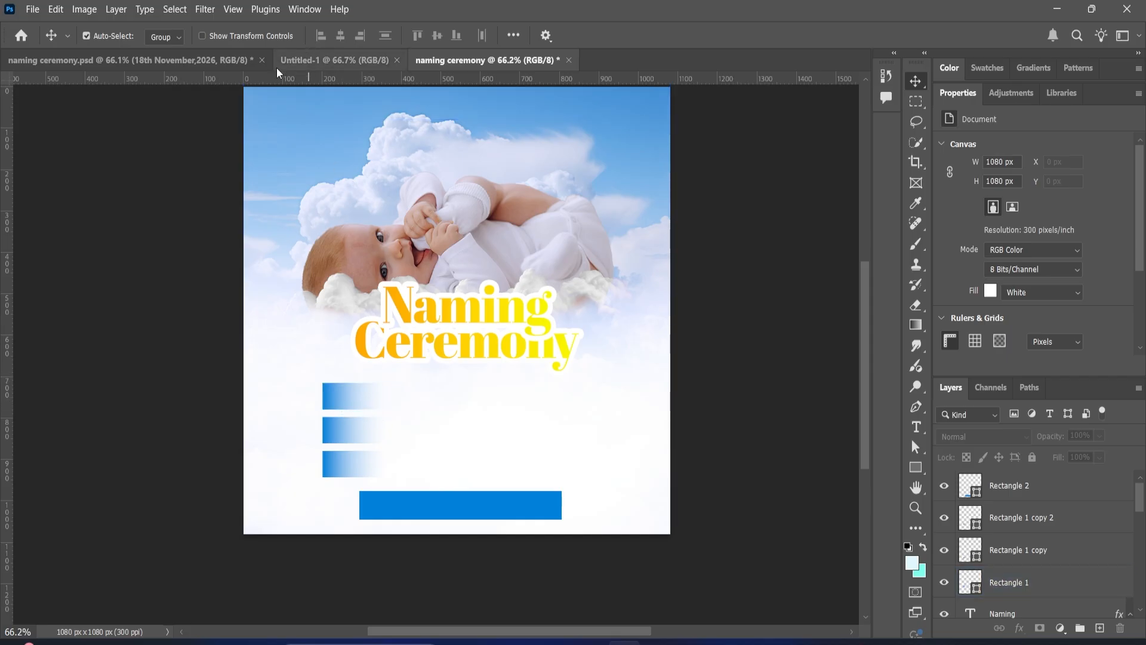
Copy the DATE, TIME and VENUE labels from naming ceremony.psd onto the three gradient bars of the new flyer, one label per bar.
{"action": "left_click", "coordinate": [198, 62]}
{"action": "left_click_drag", "start_coordinate": [361, 442], "coordinate": [343, 399]}
{"action": "left_click", "coordinate": [119, 60]}
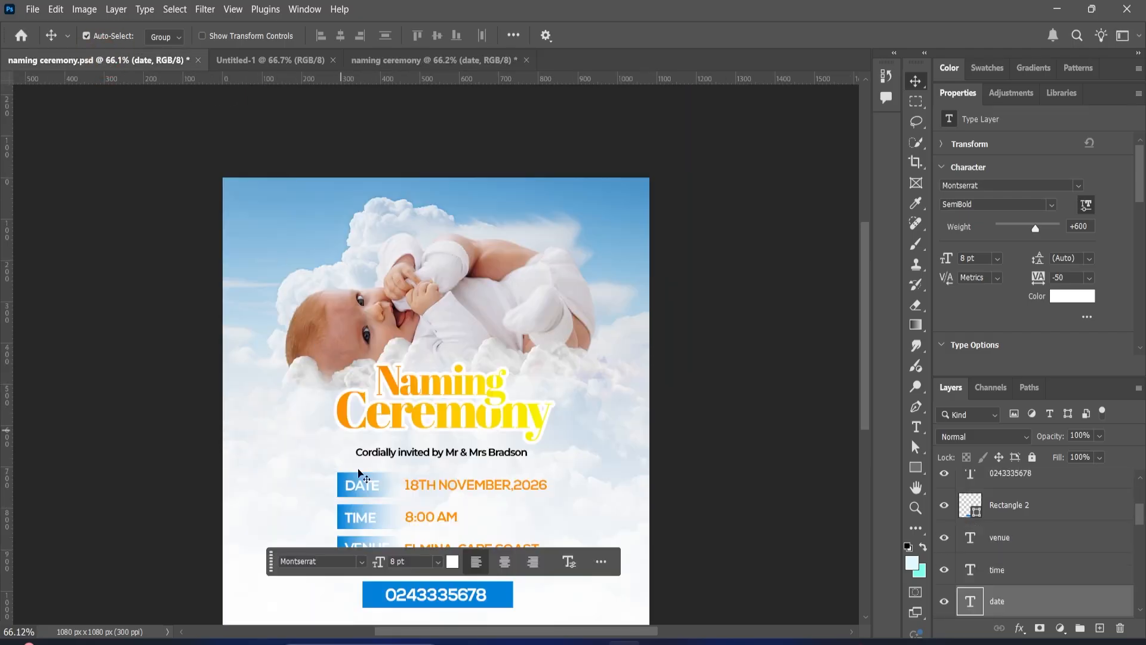
{"action": "left_click", "coordinate": [366, 521]}
{"action": "left_click_drag", "start_coordinate": [366, 521], "coordinate": [354, 396]}
{"action": "left_click", "coordinate": [98, 59]}
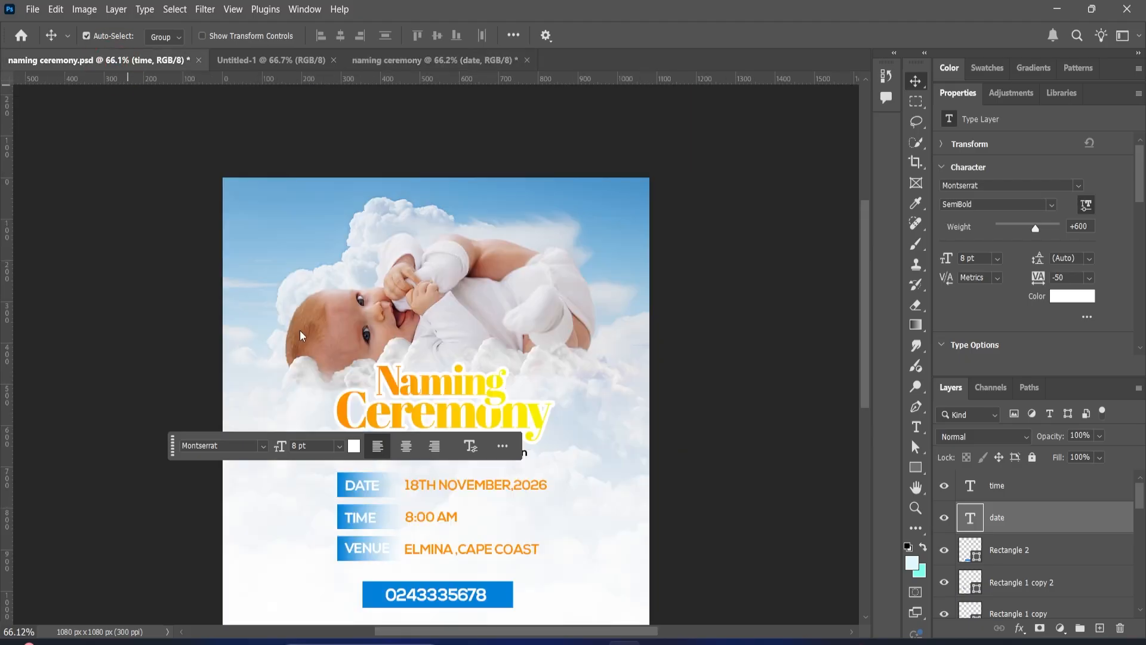
{"action": "left_click_drag", "start_coordinate": [371, 546], "coordinate": [286, 69]}
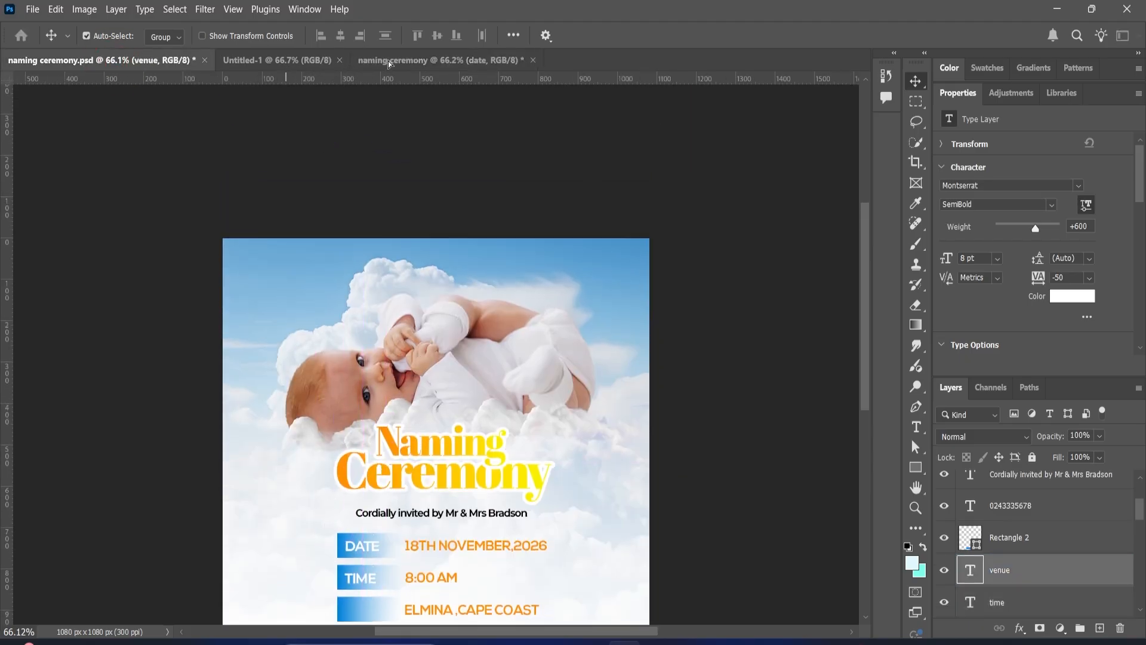
{"action": "left_click_drag", "start_coordinate": [389, 64], "coordinate": [356, 469]}
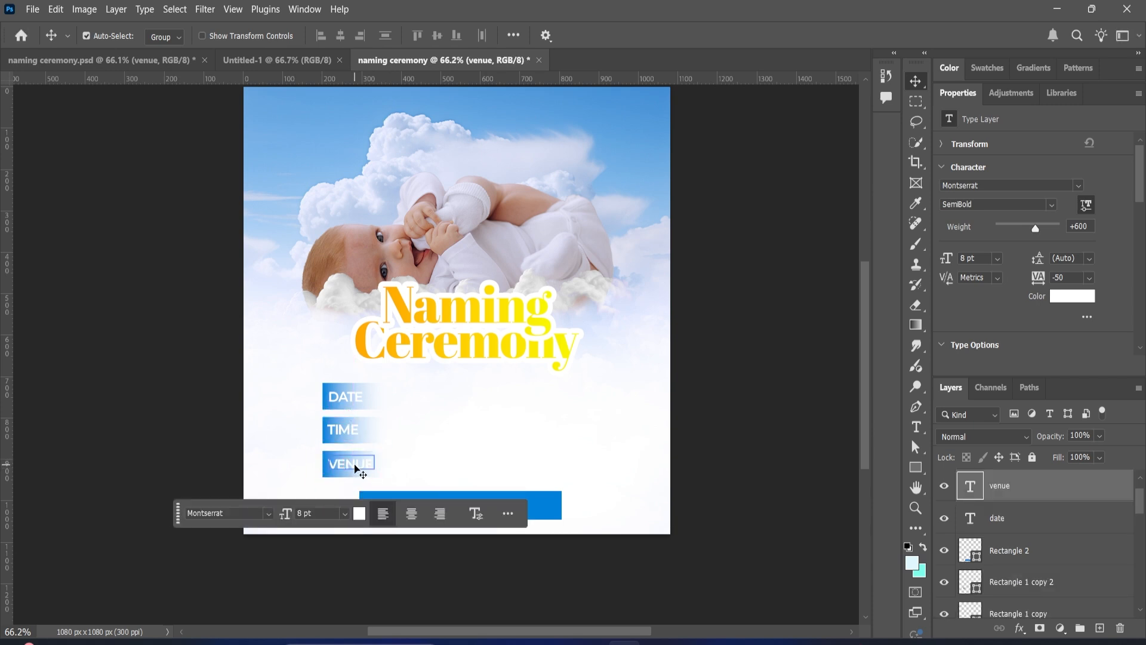
Set the VENUE label's font size to 7 pt.
{"action": "double_click", "coordinate": [356, 468]}
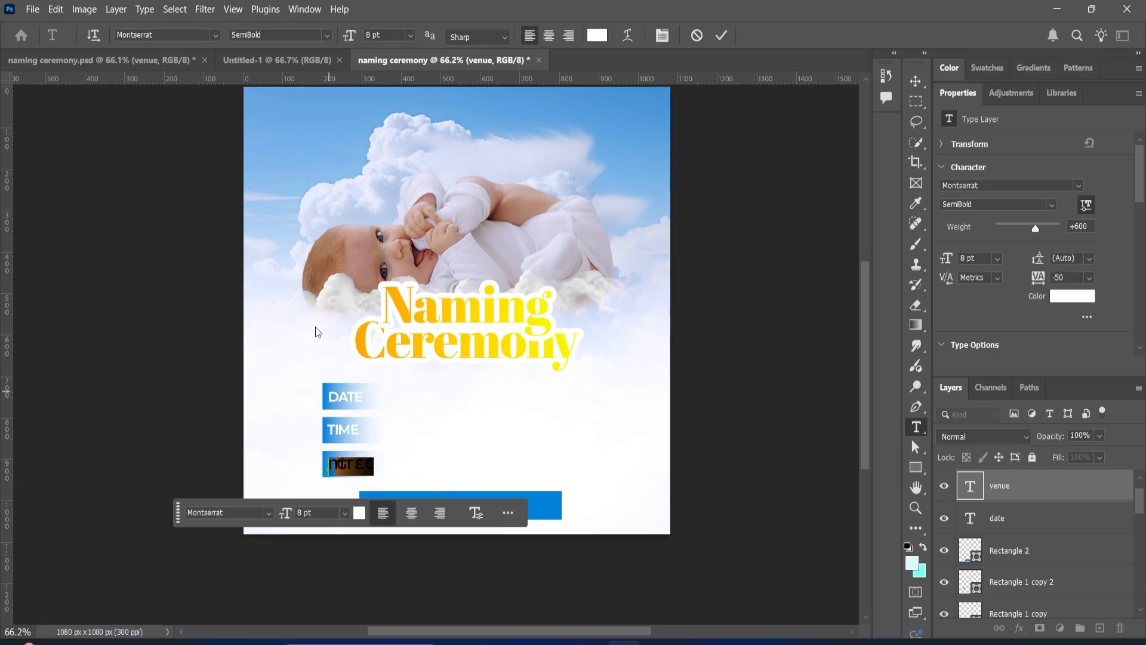
{"action": "double_click", "coordinate": [366, 35]}
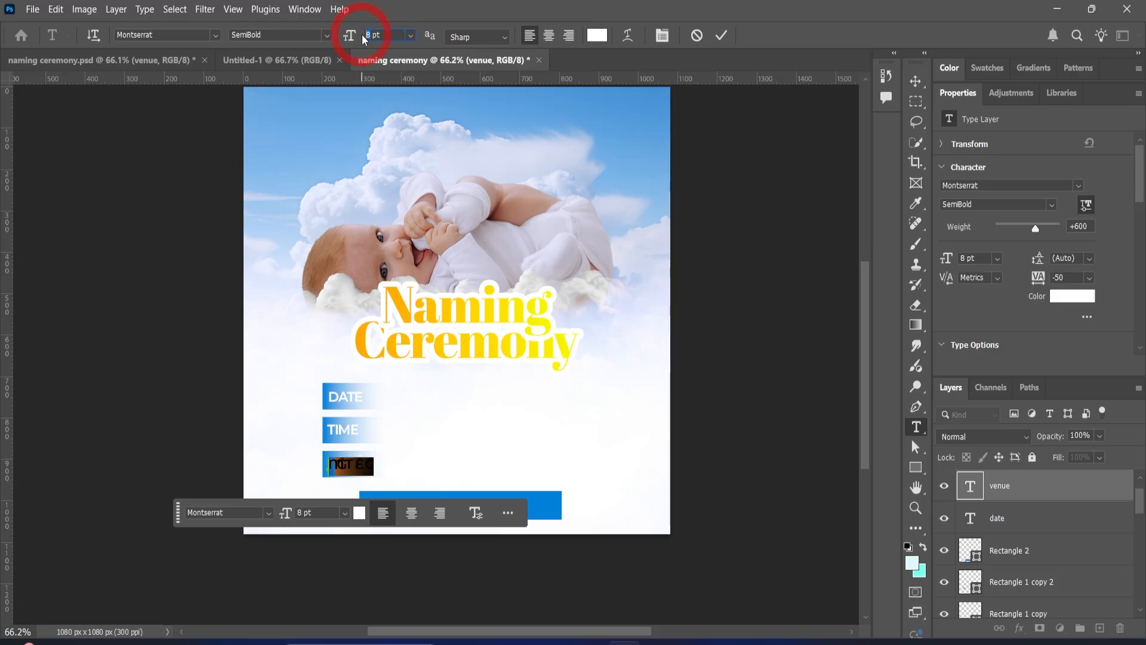
{"action": "left_click", "coordinate": [678, 75]}
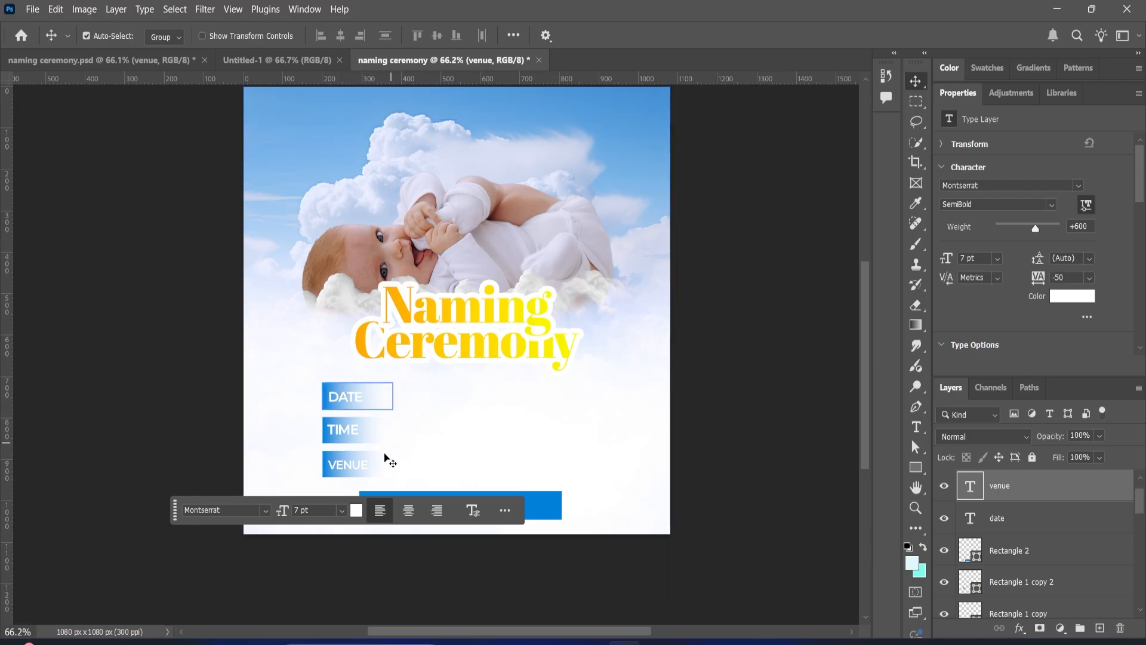
Copy the texts "18th November,2026" and "8:00 am" from naming ceremony.psd and place them beside the DATE and TIME bars.
{"action": "left_click", "coordinate": [119, 60]}
{"action": "left_click", "coordinate": [526, 488]}
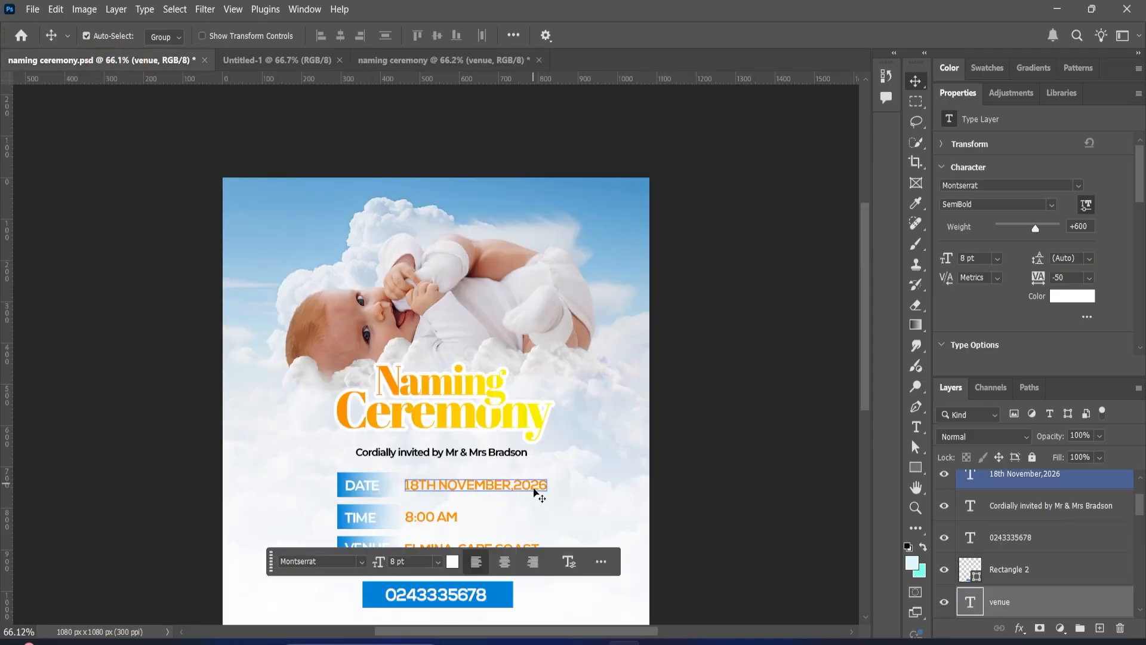
{"action": "left_click_drag", "start_coordinate": [520, 488], "coordinate": [524, 371]}
{"action": "left_click_drag", "start_coordinate": [368, 80], "coordinate": [371, 60]}
{"action": "left_click_drag", "start_coordinate": [470, 61], "coordinate": [476, 397]}
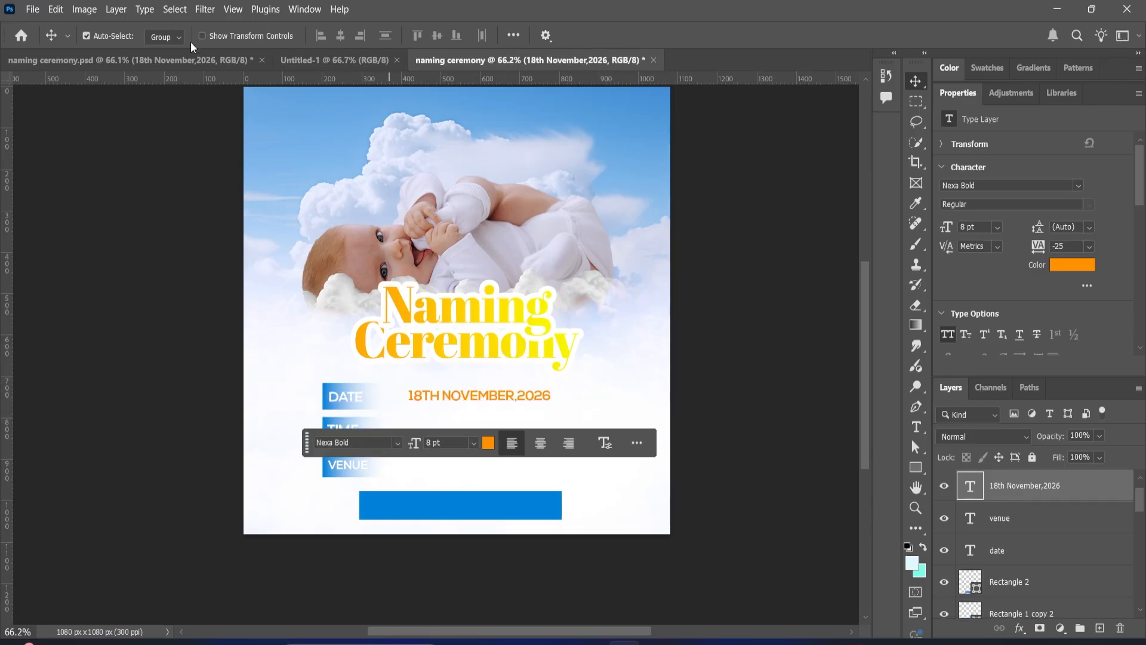
{"action": "left_click", "coordinate": [120, 59]}
{"action": "left_click_drag", "start_coordinate": [445, 519], "coordinate": [458, 58]}
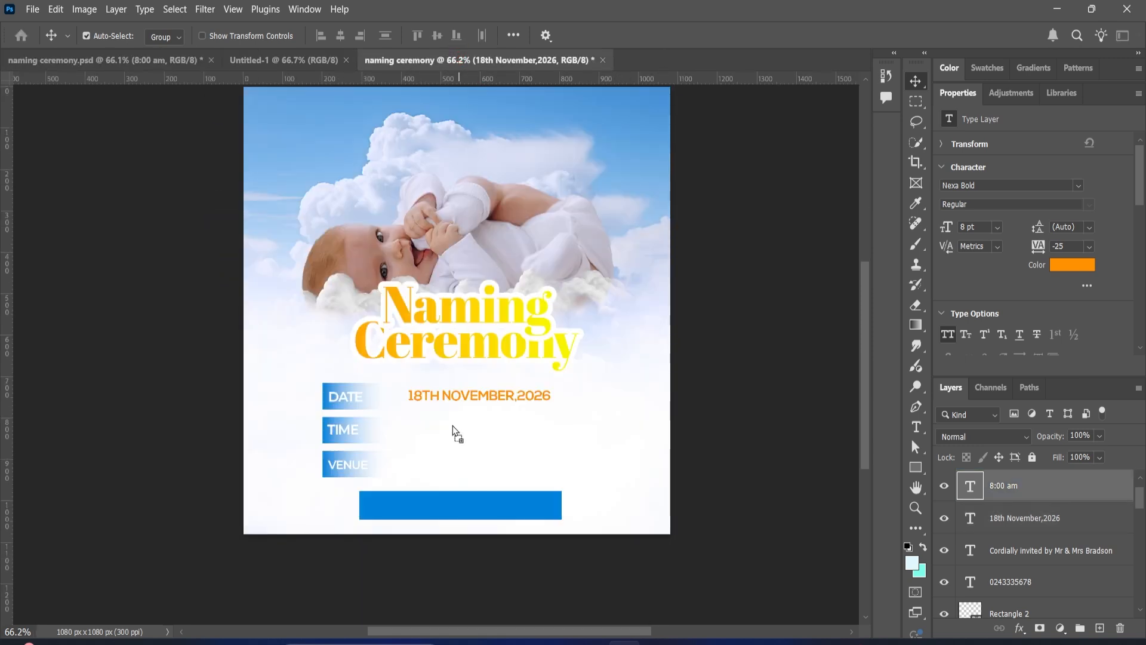
{"action": "mouse_move", "coordinate": [457, 431]}
{"action": "left_mouse_down"}
{"action": "mouse_move", "coordinate": [469, 445]}
{"action": "mouse_move", "coordinate": [442, 437]}
{"action": "left_mouse_up"}
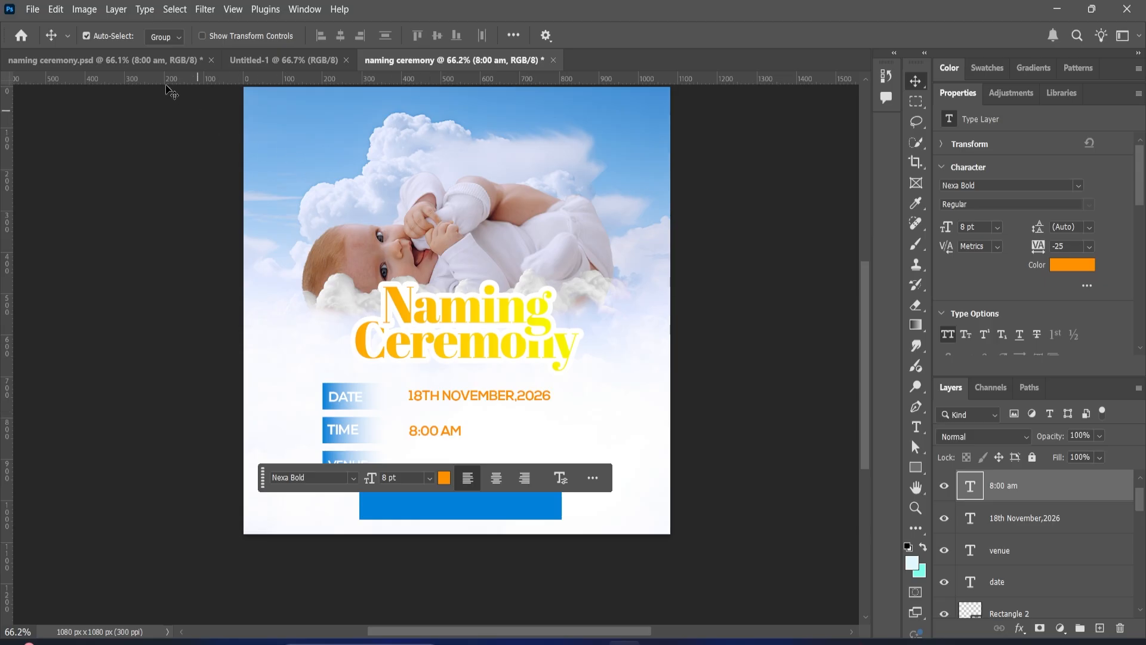
Copy the "elmina ,cape coast" text beside the VENUE bar and the phone number text onto the solid blue bar from naming ceremony.psd.
{"action": "left_click", "coordinate": [114, 61]}
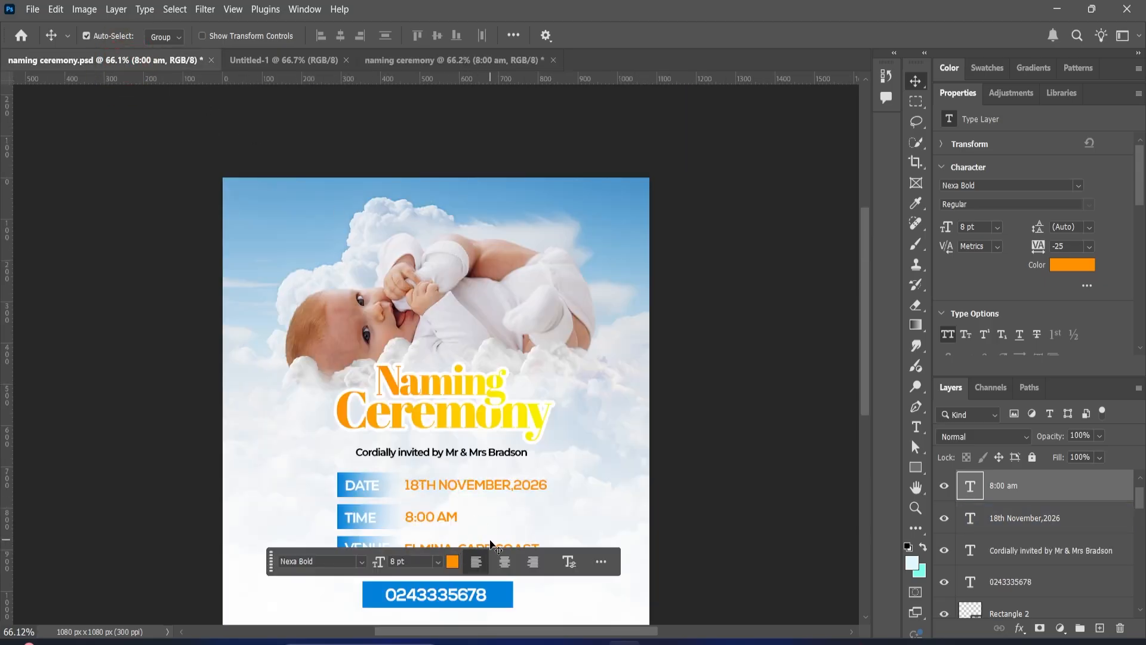
{"action": "left_click_drag", "start_coordinate": [491, 545], "coordinate": [435, 60]}
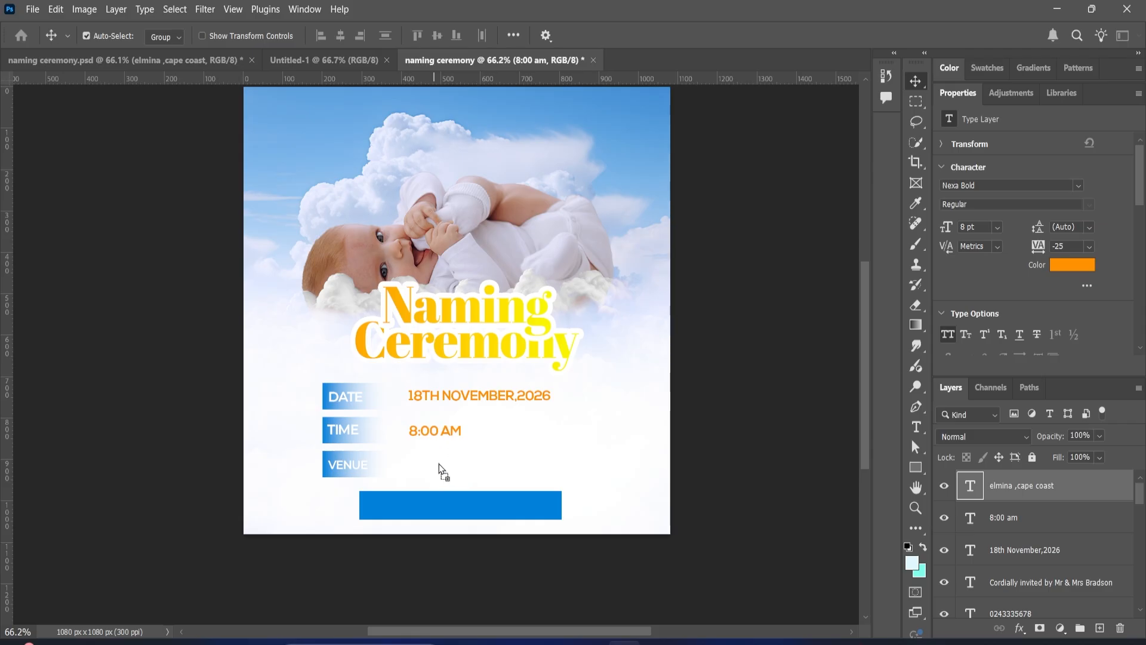
{"action": "left_click_drag", "start_coordinate": [442, 472], "coordinate": [473, 467]}
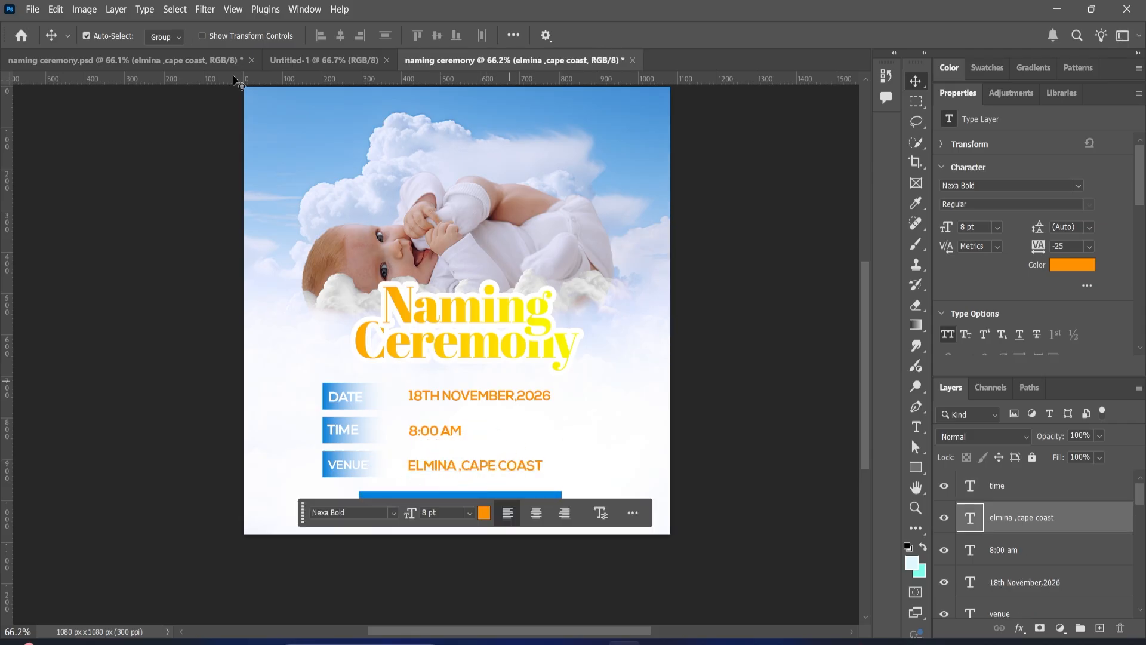
{"action": "left_click", "coordinate": [206, 61]}
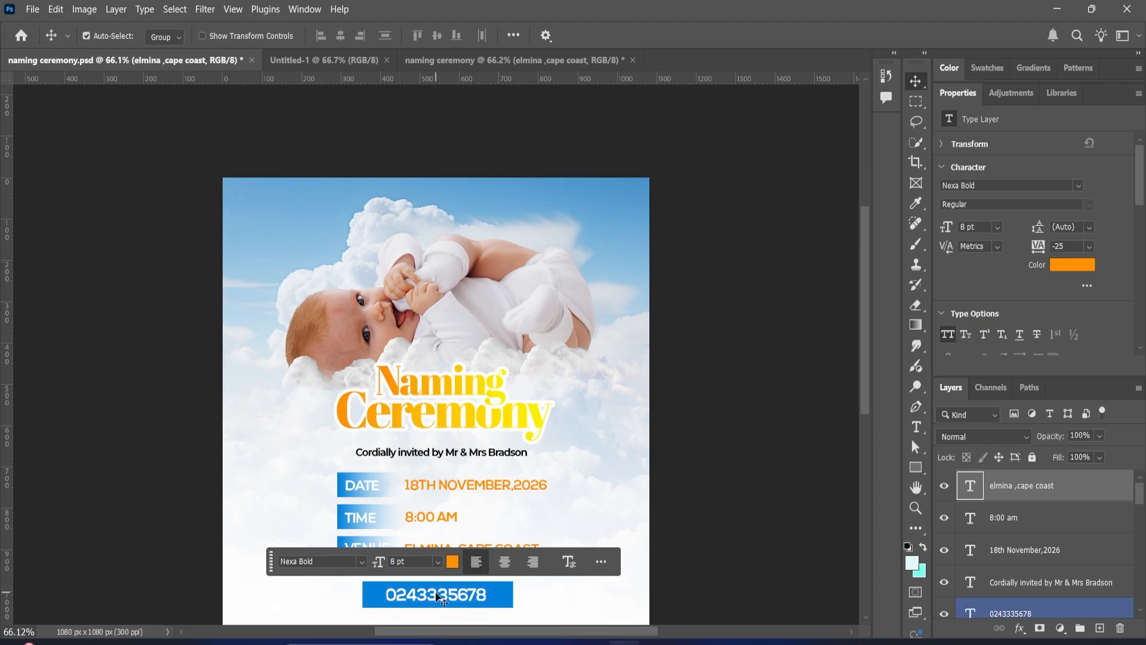
{"action": "left_click_drag", "start_coordinate": [438, 599], "coordinate": [461, 505]}
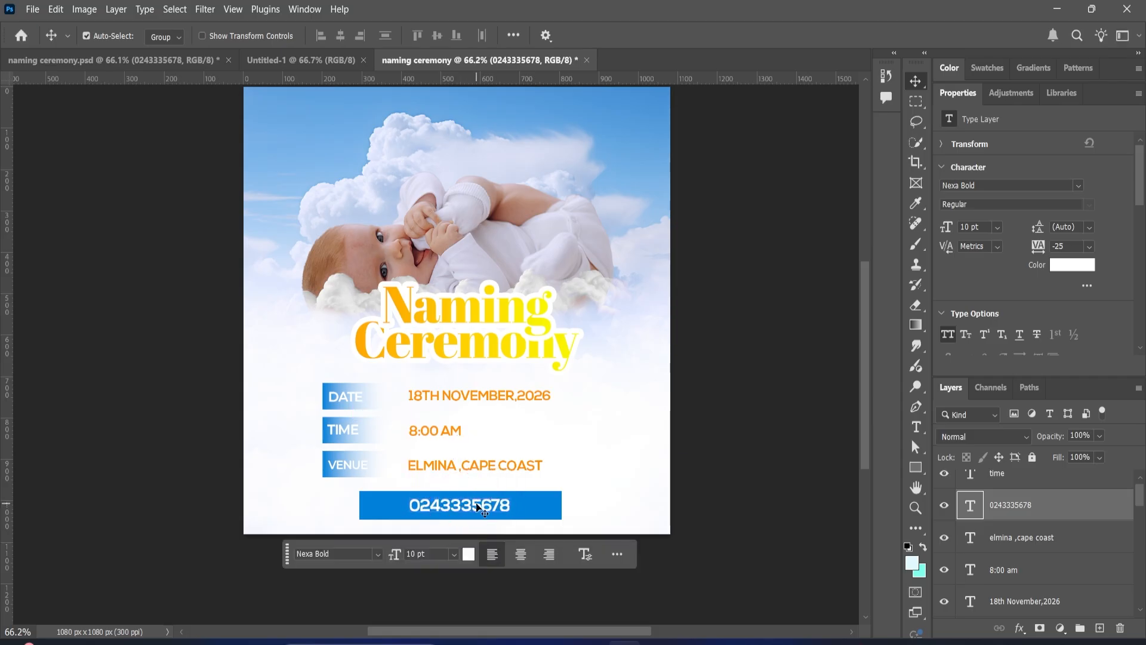
Inspect the hex color code of the date text beside the DATE label, keeping its color as it is.
{"action": "left_click", "coordinate": [483, 397]}
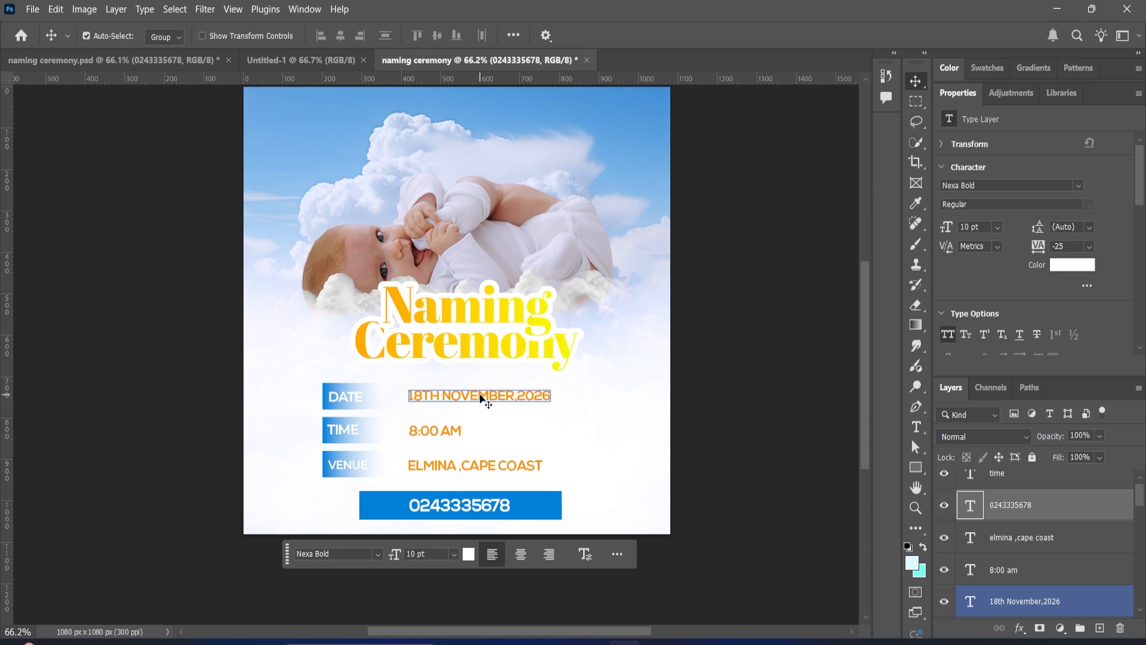
{"action": "double_click", "coordinate": [481, 397]}
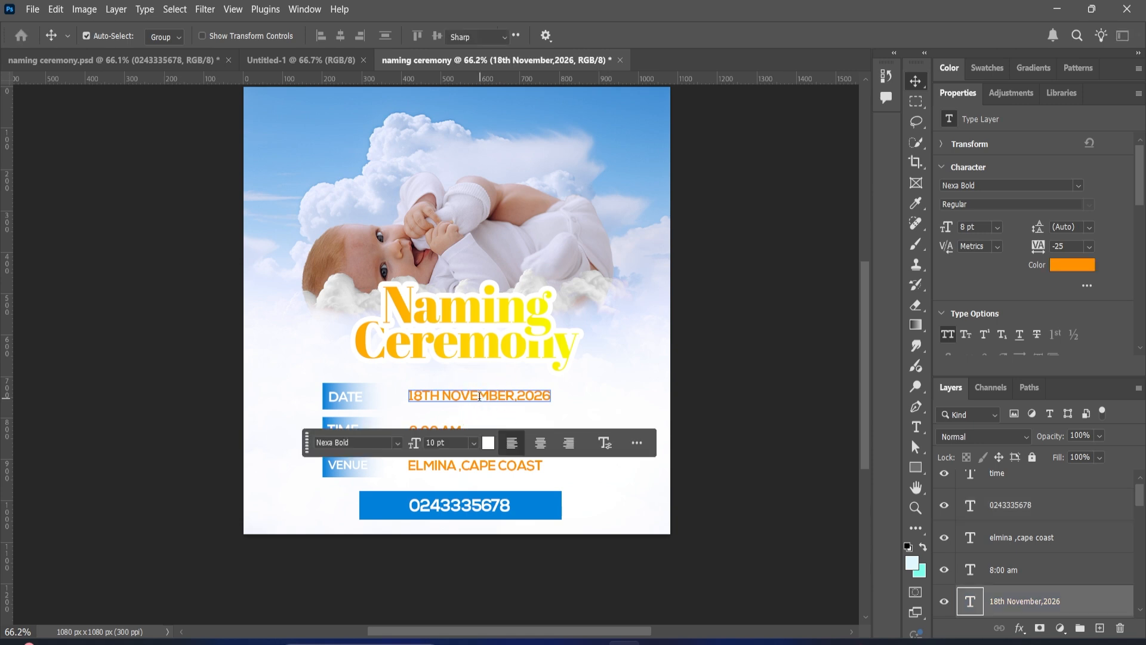
{"action": "left_click", "coordinate": [1082, 272]}
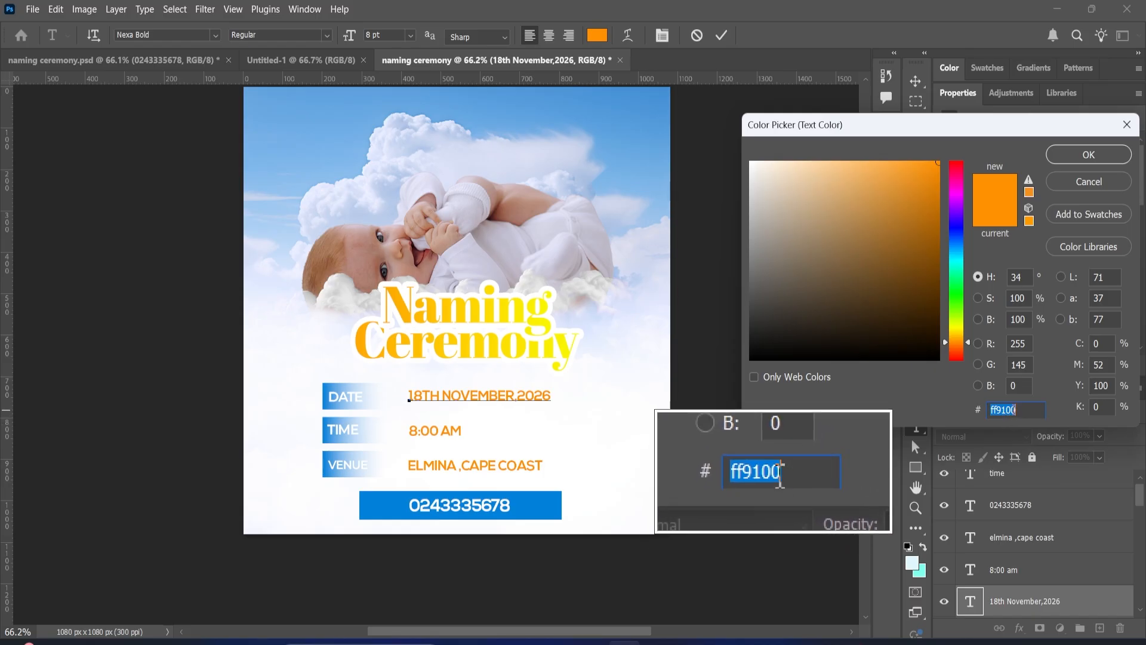
{"action": "left_click", "coordinate": [1065, 156]}
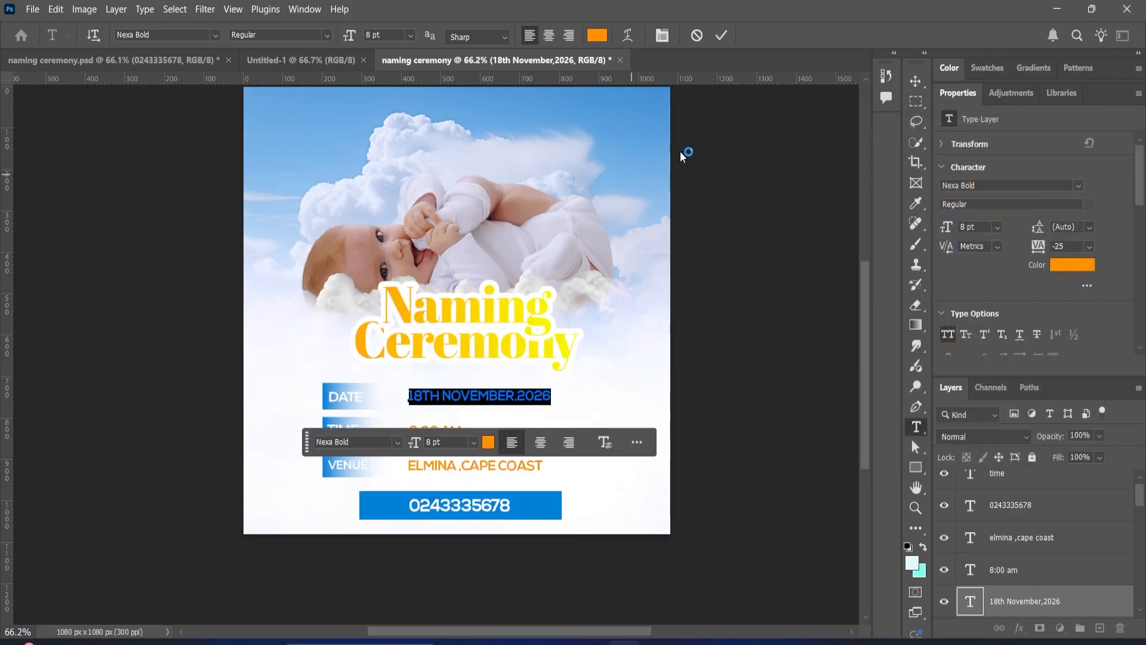
{"action": "left_click", "coordinate": [717, 33]}
{"action": "key", "text": "v"}
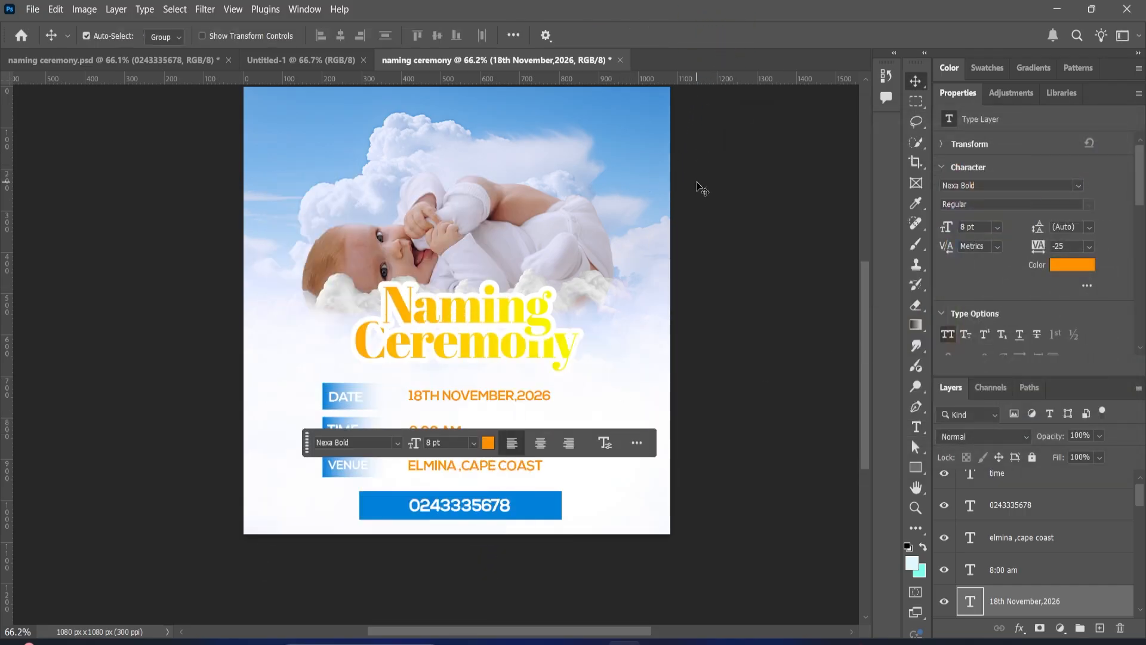